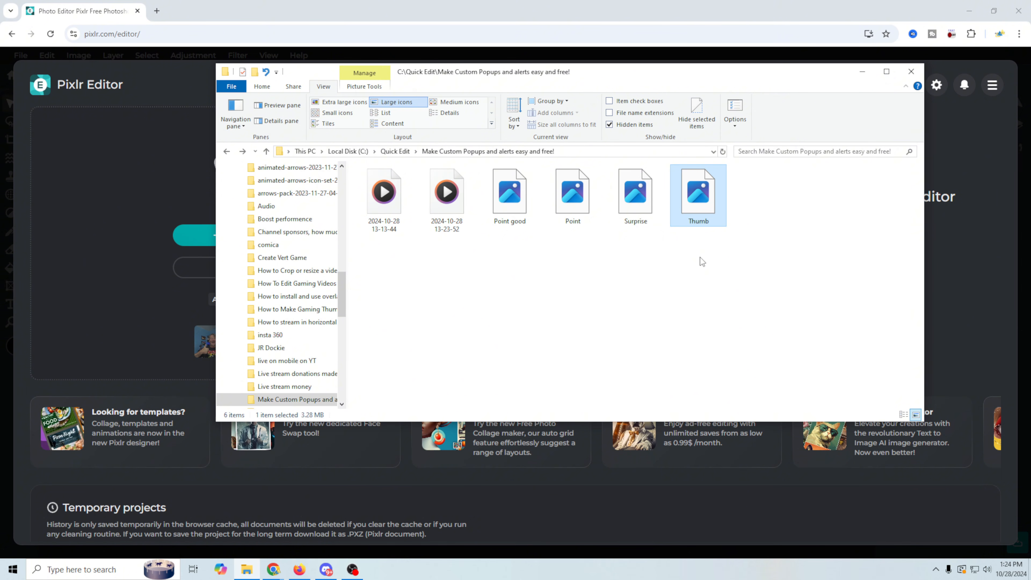
# Drag the Point good photo from File Explorer into Pixlr E, bringing up the Full HD 1920 x 1440 resize prompt.
pyautogui.click(484, 213)
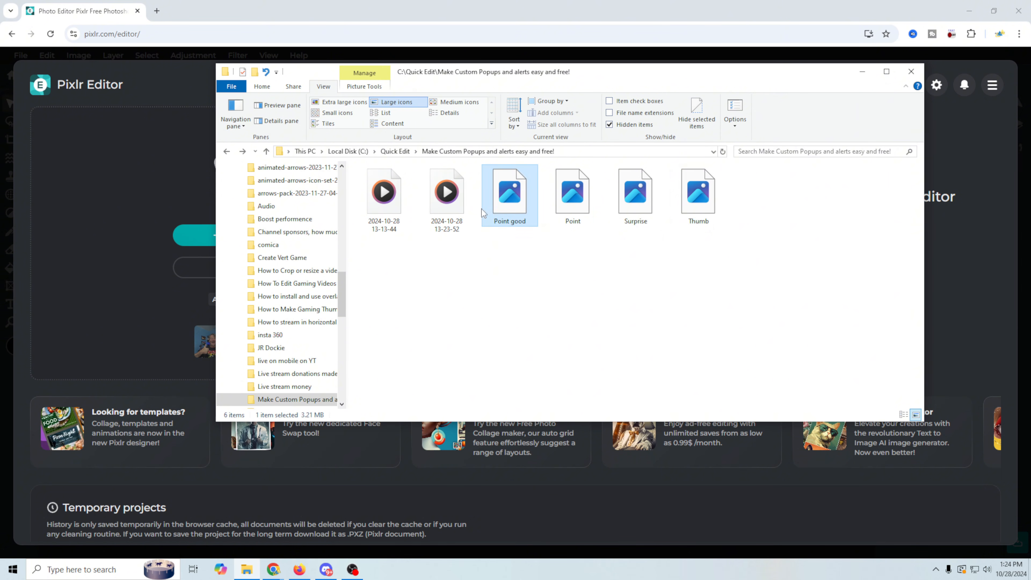
pyautogui.moveTo(483, 213); pyautogui.dragTo(122, 285)
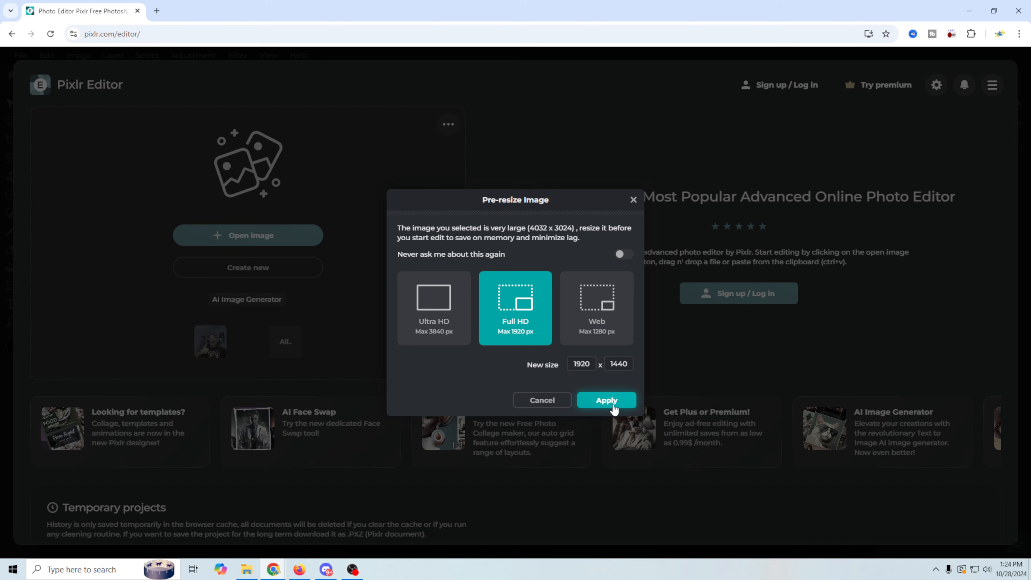
# Apply the Full HD resize and auto-select the person with Magic Wand's Select subject.
pyautogui.press('Return')
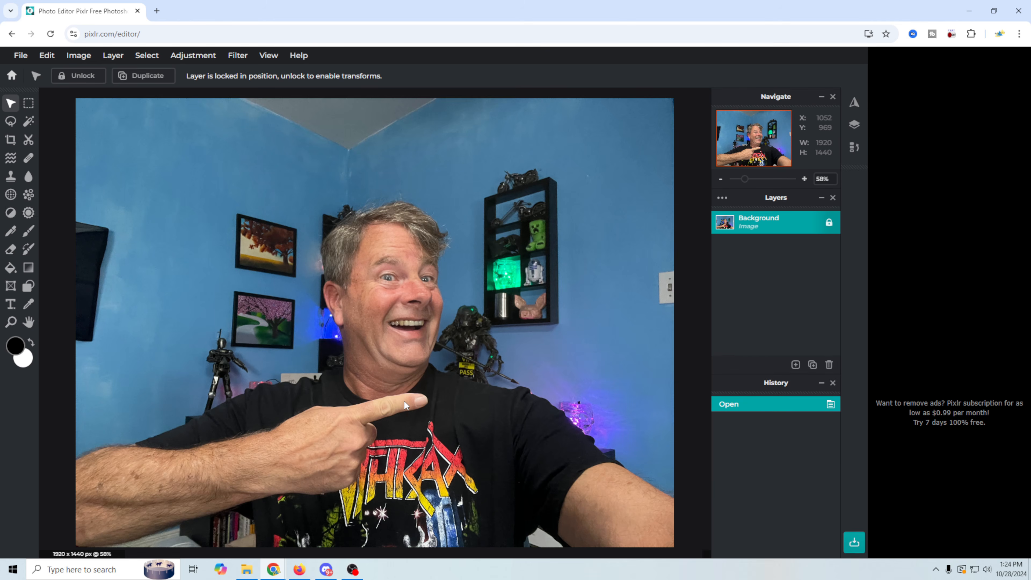
pyautogui.scroll(-1, 404, 402)
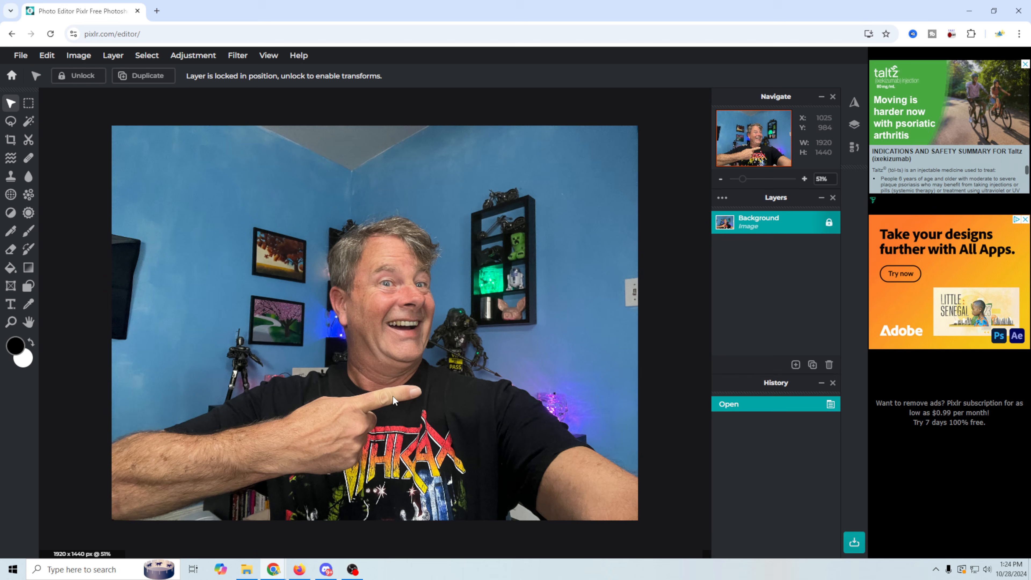
pyautogui.click(28, 121)
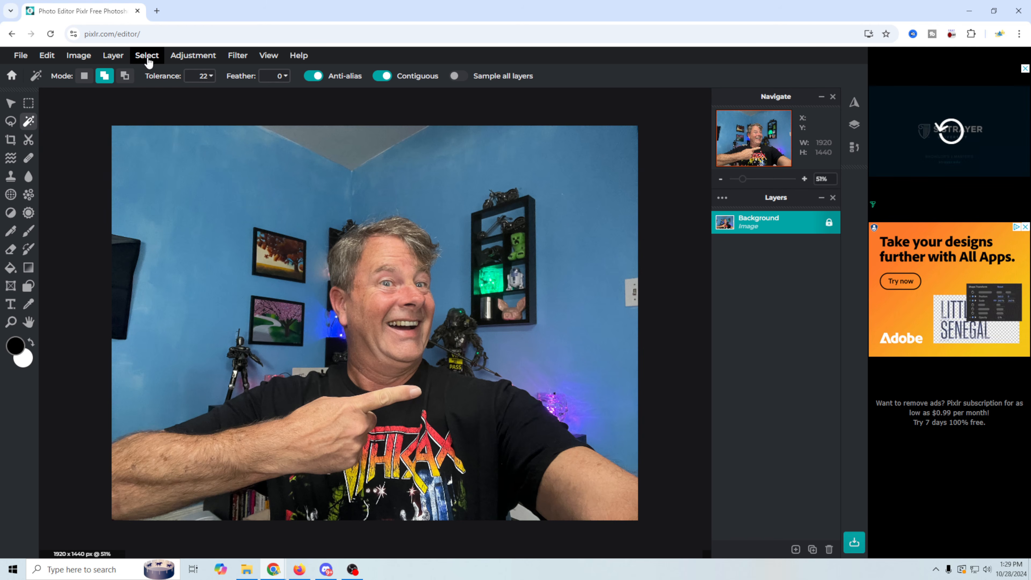
pyautogui.click(146, 56)
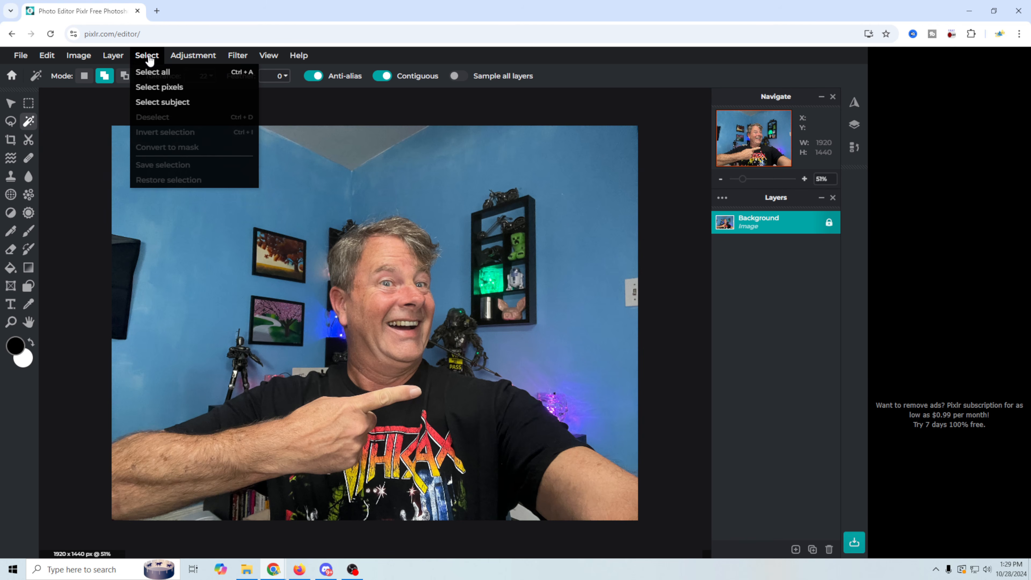
pyautogui.click(152, 101)
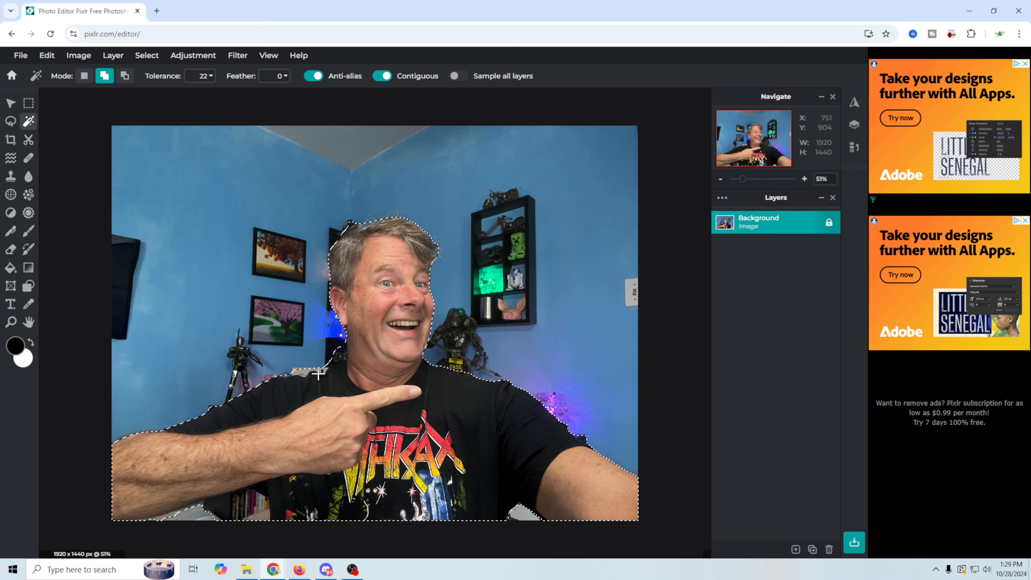
# Convert the person selection into a mask, making the background transparent.
pyautogui.click(855, 542)
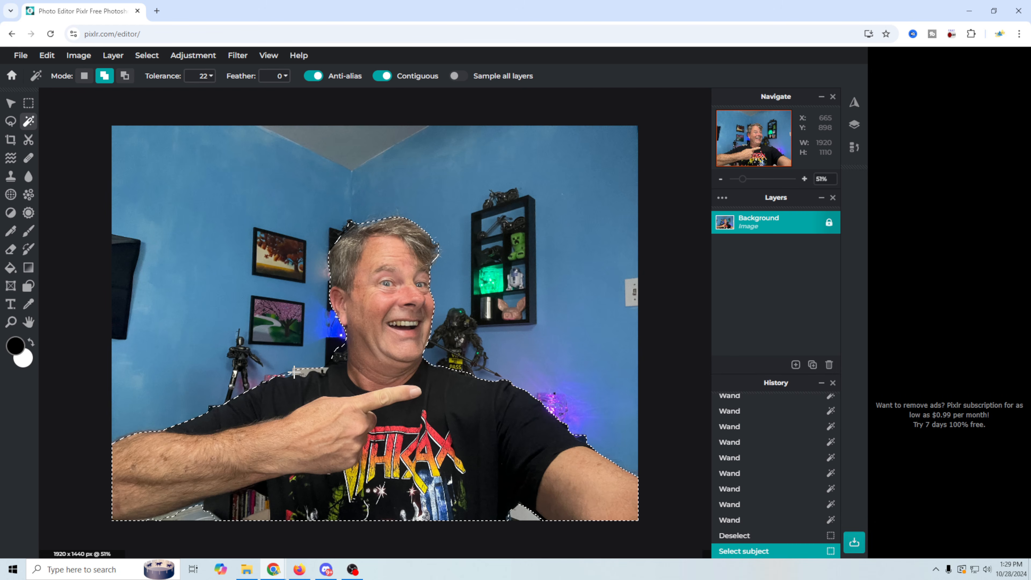
pyautogui.click(146, 56)
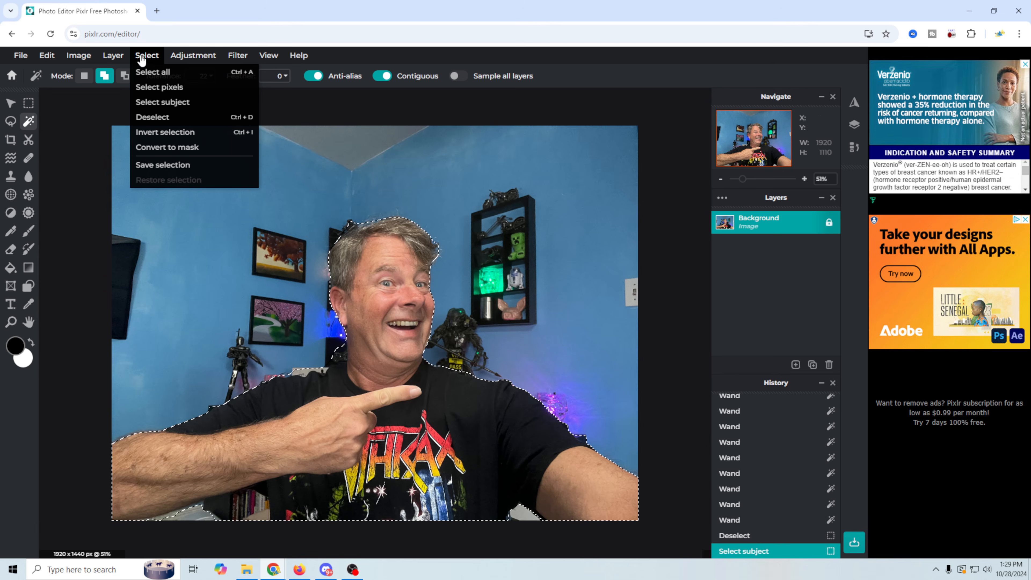
pyautogui.click(166, 148)
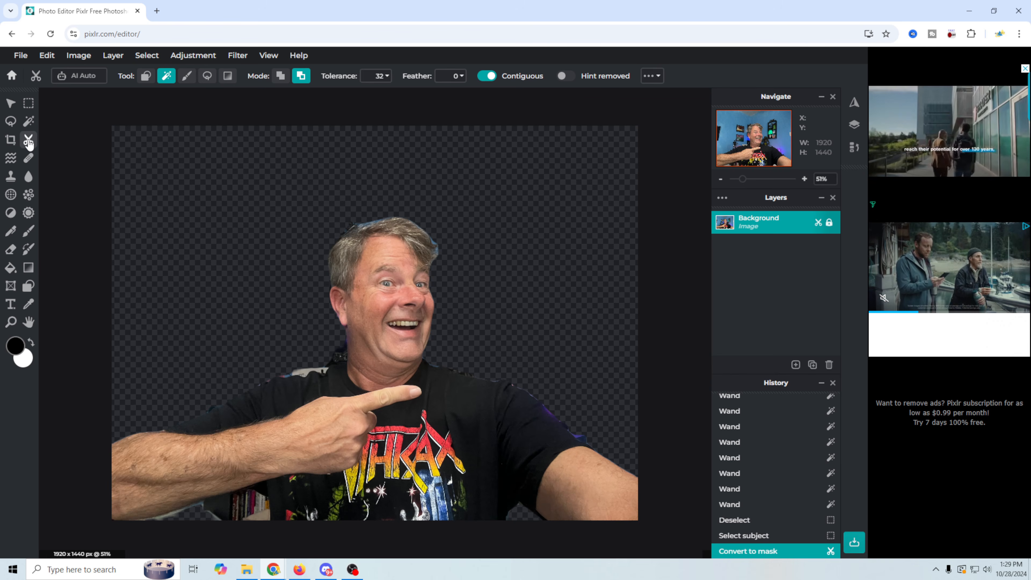
# Brush the mask clean with Draw Mask around the shoulder, neck, lower-left corner and top of the head.
pyautogui.click(184, 79)
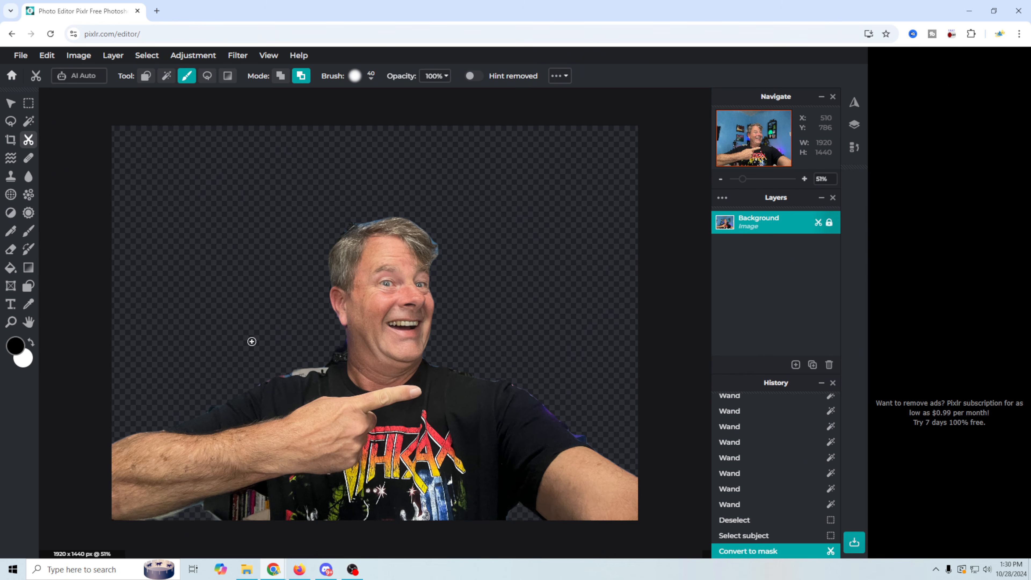
pyautogui.moveTo(301, 373)
pyautogui.mouseDown()
pyautogui.moveTo(282, 365)
pyautogui.moveTo(322, 369)
pyautogui.moveTo(306, 366)
pyautogui.moveTo(303, 375)
pyautogui.moveTo(342, 341)
pyautogui.moveTo(329, 360)
pyautogui.mouseUp()
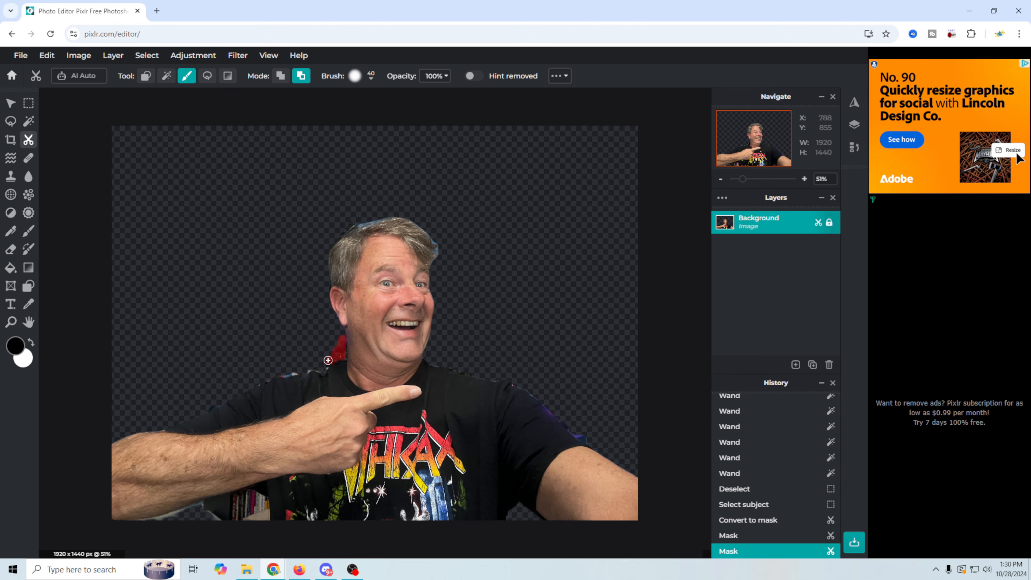
pyautogui.click(342, 355)
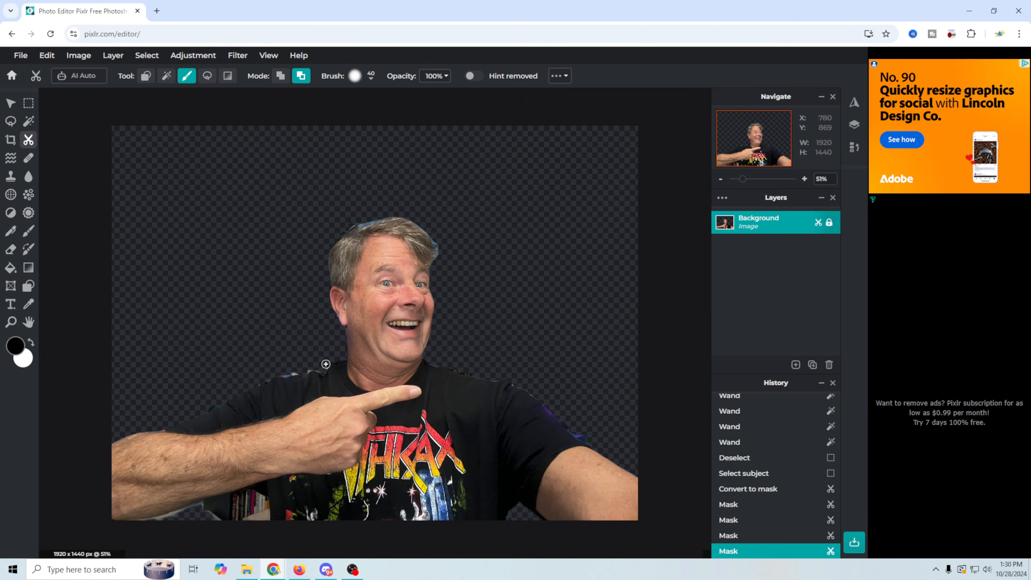
pyautogui.moveTo(324, 368); pyautogui.dragTo(262, 373)
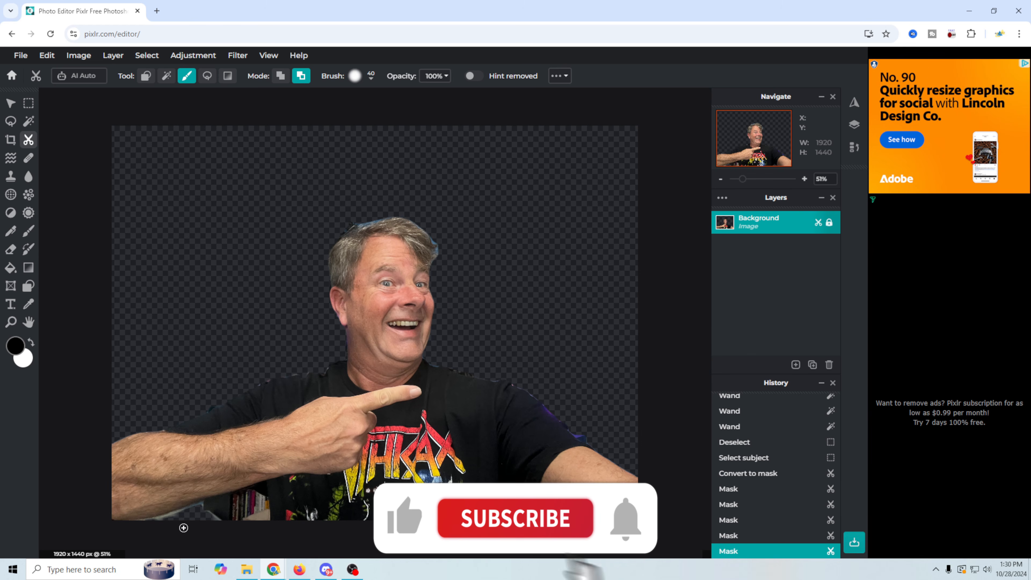
pyautogui.moveTo(201, 505)
pyautogui.mouseDown()
pyautogui.moveTo(136, 526)
pyautogui.moveTo(237, 499)
pyautogui.mouseUp()
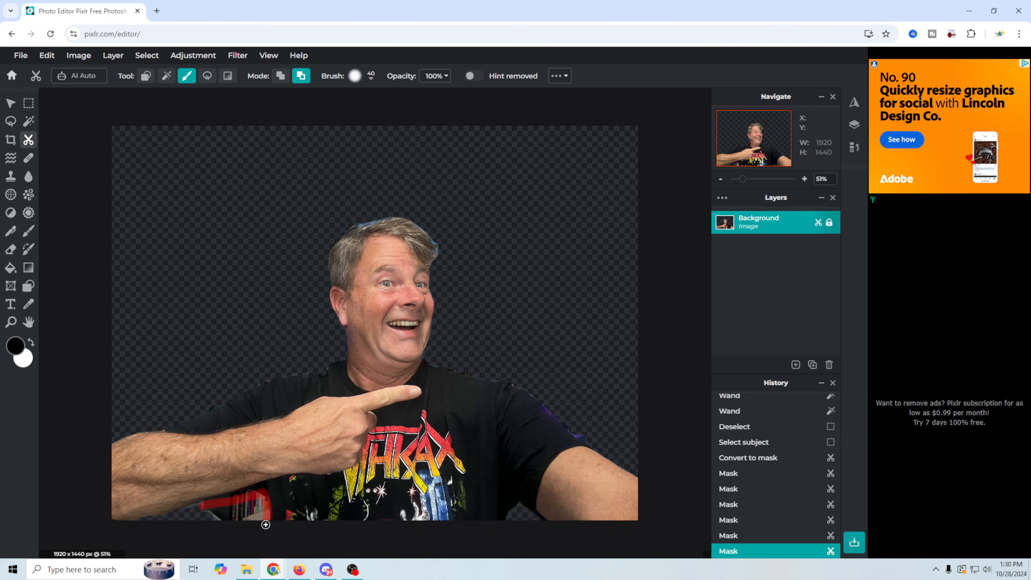
pyautogui.moveTo(265, 524); pyautogui.dragTo(265, 523)
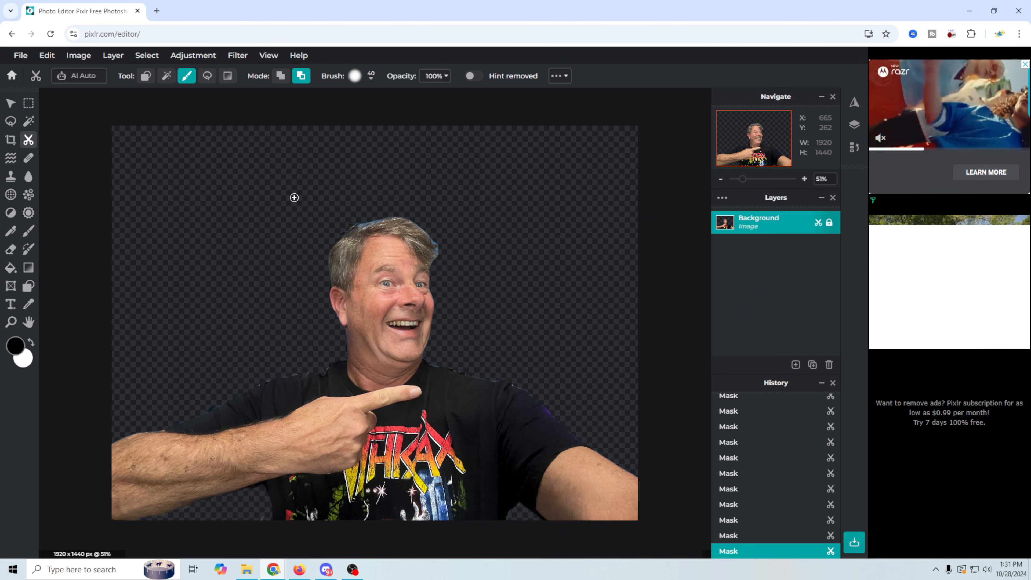
pyautogui.moveTo(358, 221); pyautogui.dragTo(388, 214)
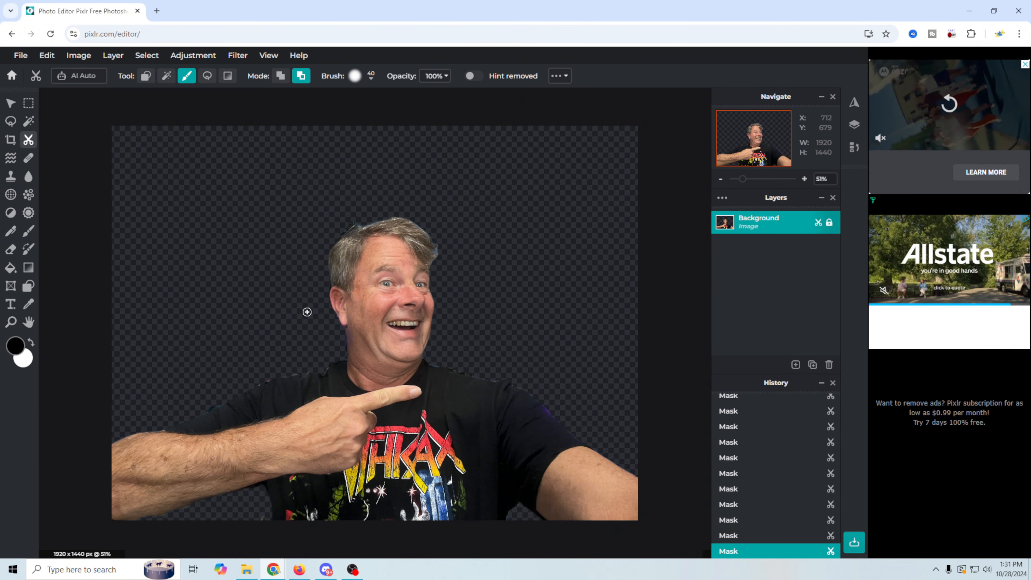
# Quick-export the cutout as a PNG named Point good into the Make Custom Popups and alerts easy and free! folder.
pyautogui.click(20, 56)
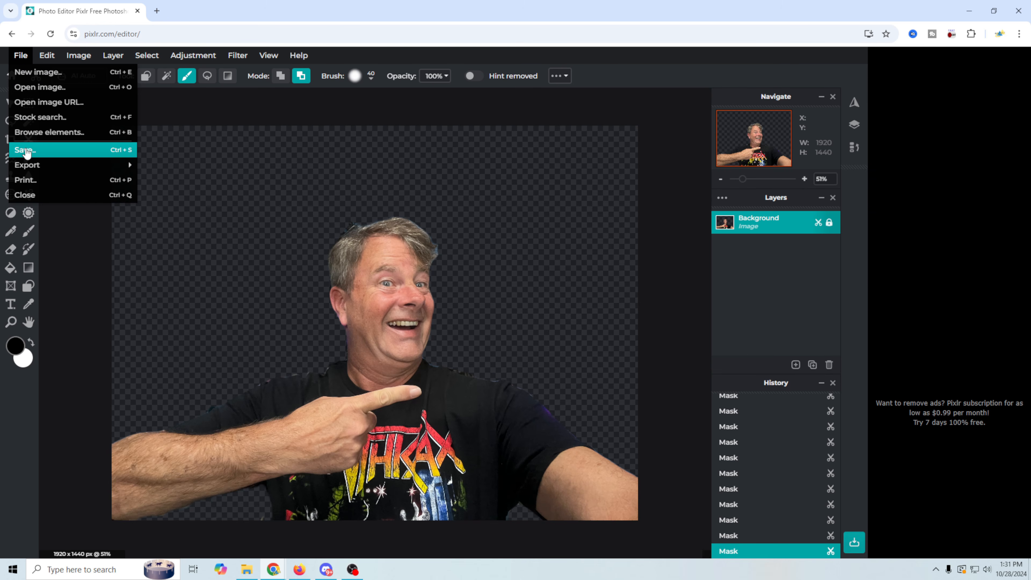
pyautogui.moveTo(28, 164)
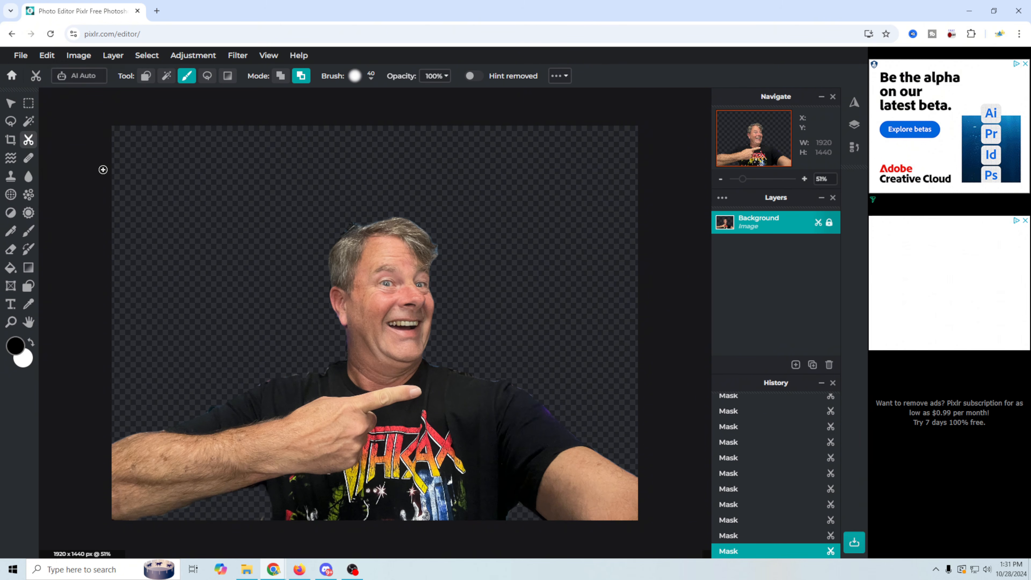
pyautogui.click(20, 55)
pyautogui.click(182, 163)
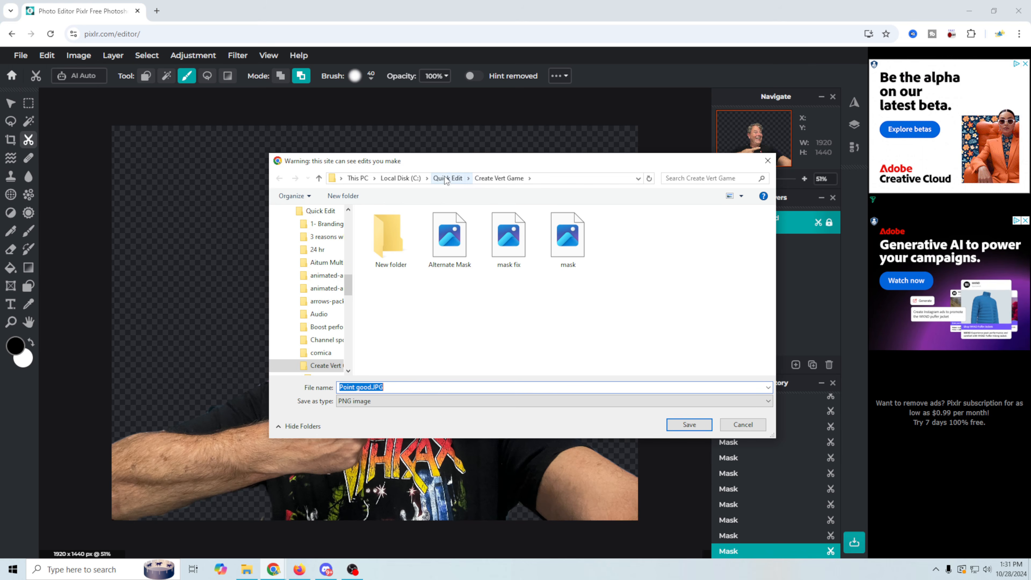
pyautogui.click(448, 178)
pyautogui.doubleClick(412, 249)
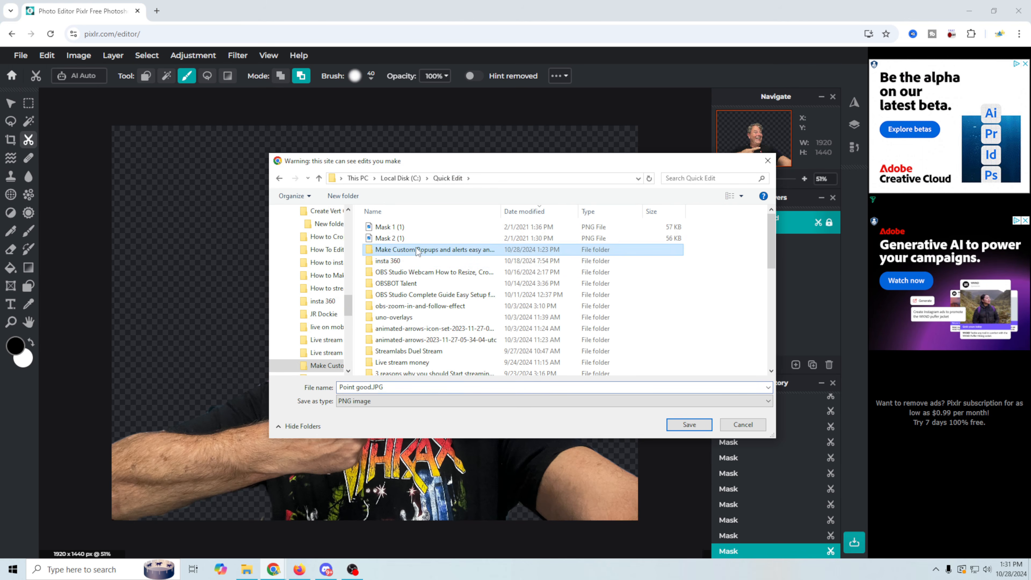
pyautogui.click(697, 431)
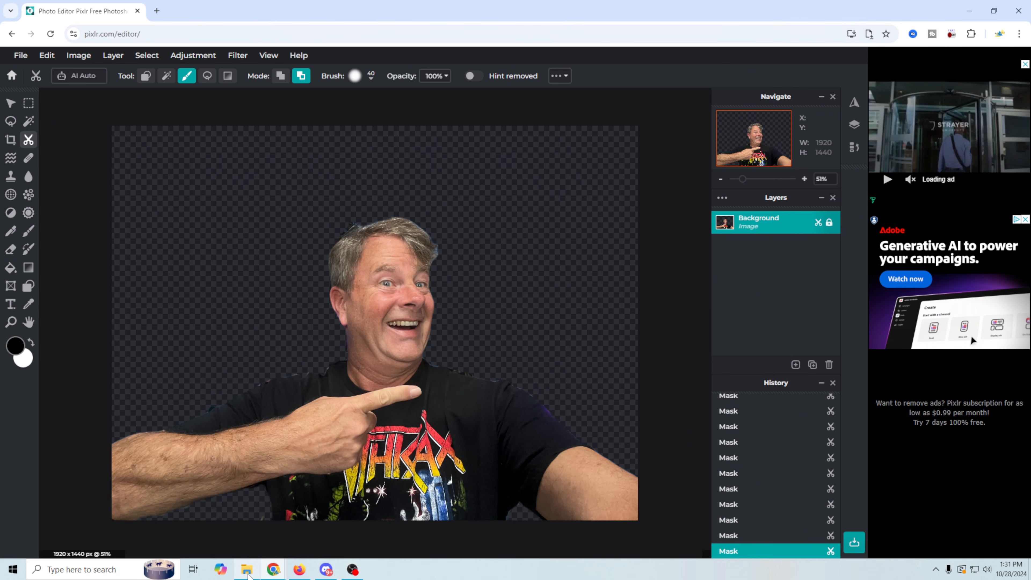
# Return to Pixlr's home screen and drag the Surprise photo in from File Explorer as a new document.
pyautogui.click(11, 75)
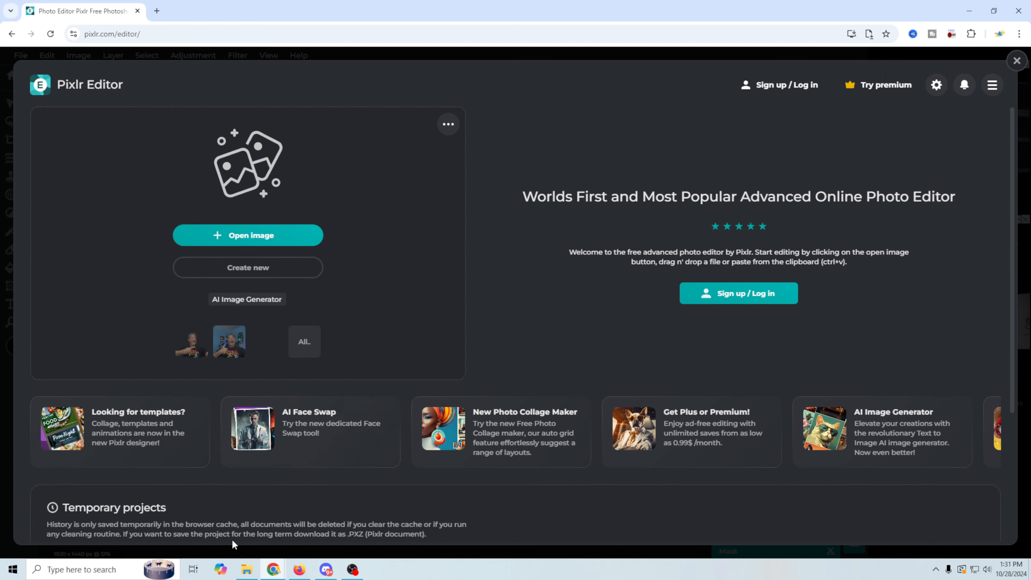
pyautogui.click(246, 568)
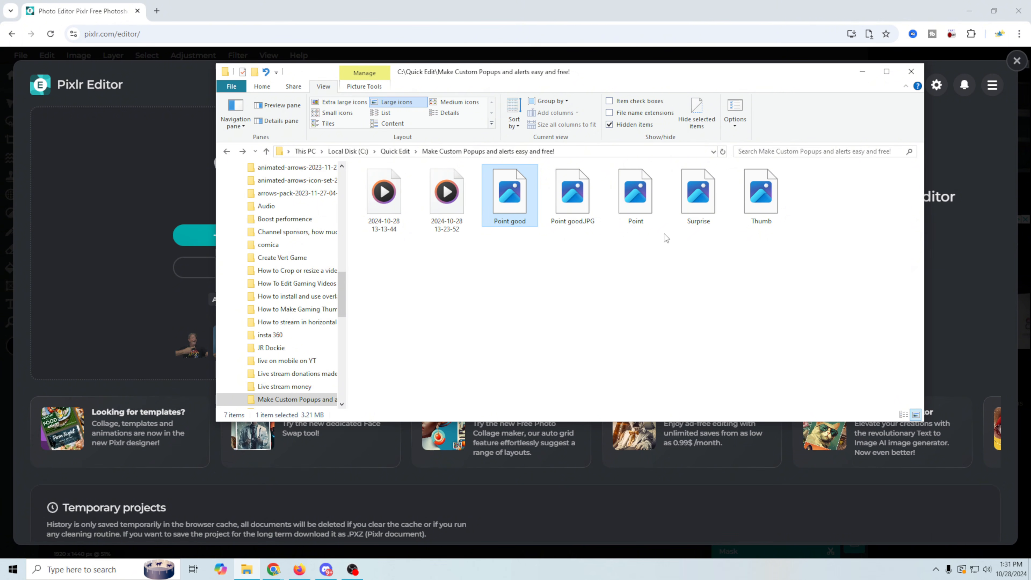
pyautogui.moveTo(698, 194); pyautogui.dragTo(170, 378)
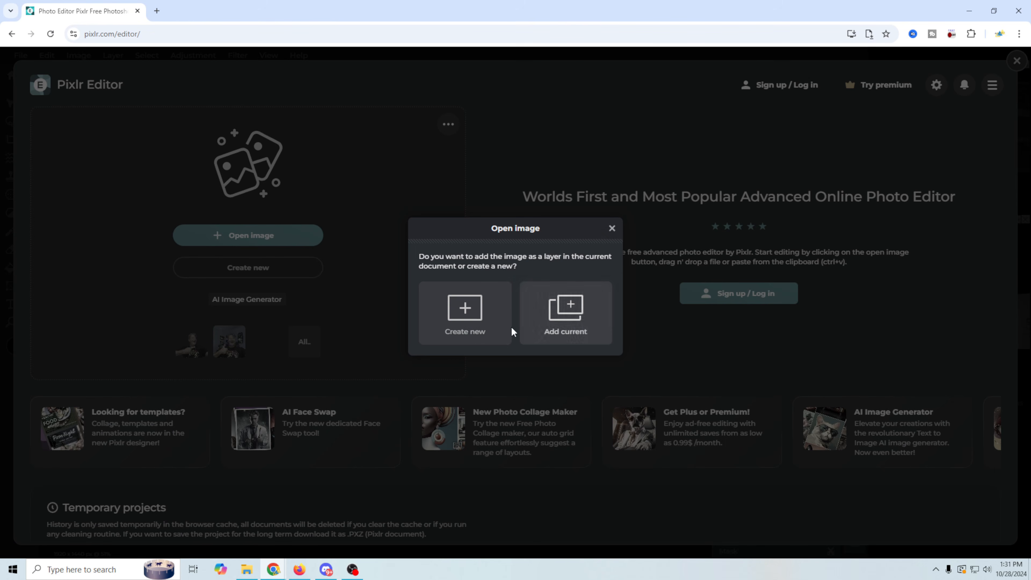
pyautogui.click(470, 326)
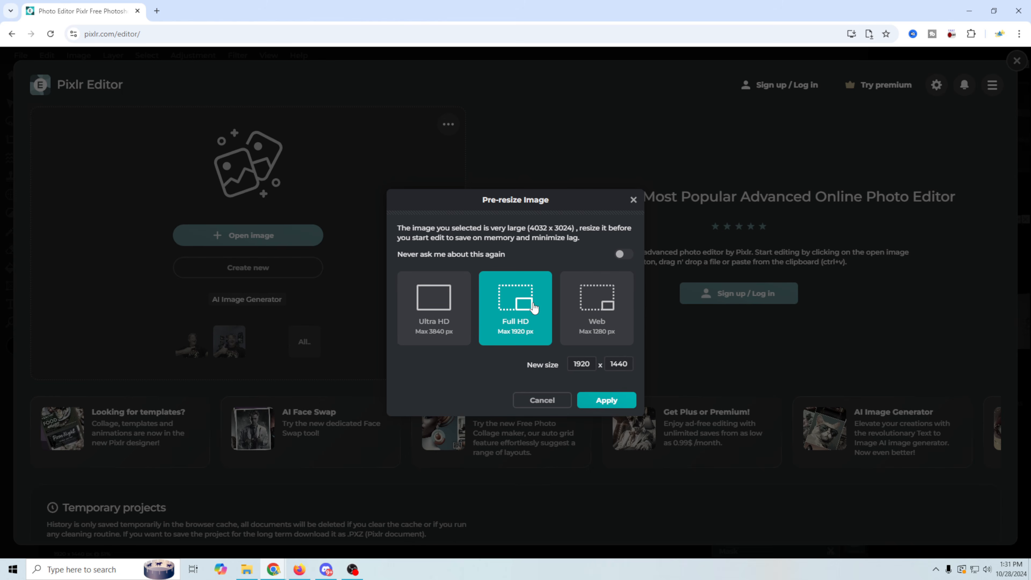
# Open Surprise at Full HD 1920 x 1440 and auto-select the person with Select subject.
pyautogui.click(606, 401)
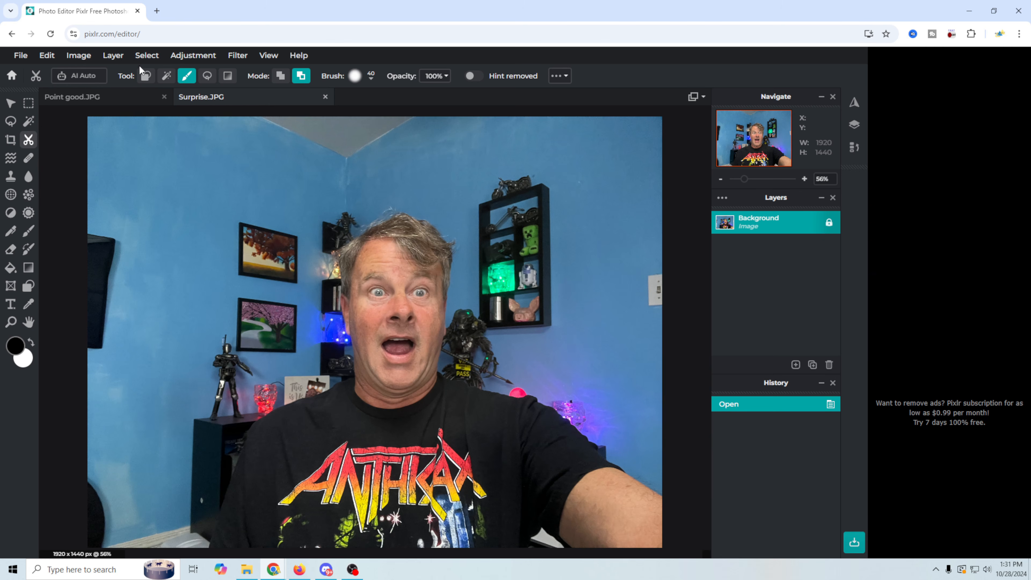
pyautogui.click(26, 123)
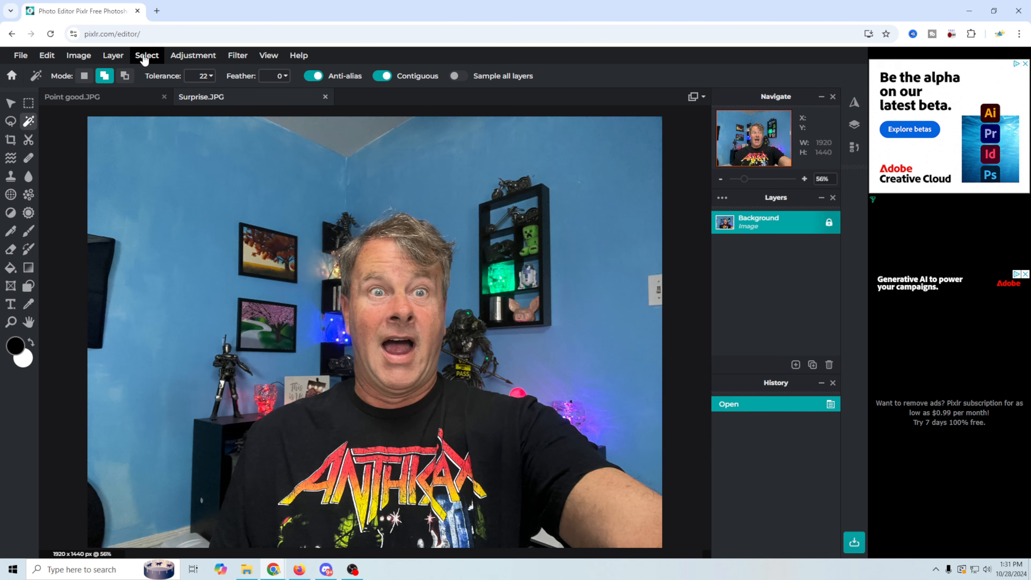
pyautogui.click(154, 58)
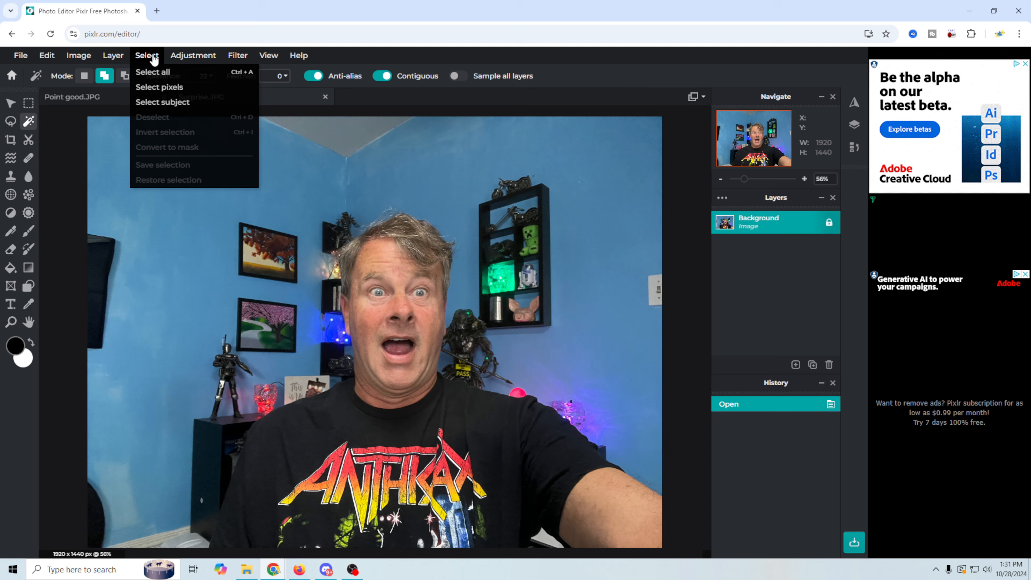
pyautogui.click(165, 104)
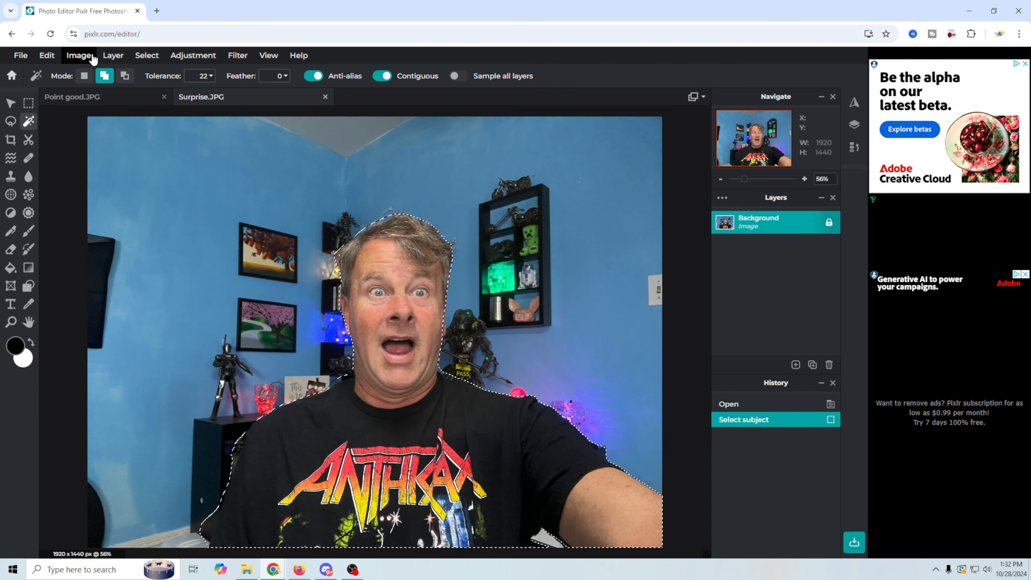
# Convert the Surprise selection into a mask, then switch back to the Point good.JPG document.
pyautogui.click(147, 55)
pyautogui.click(170, 147)
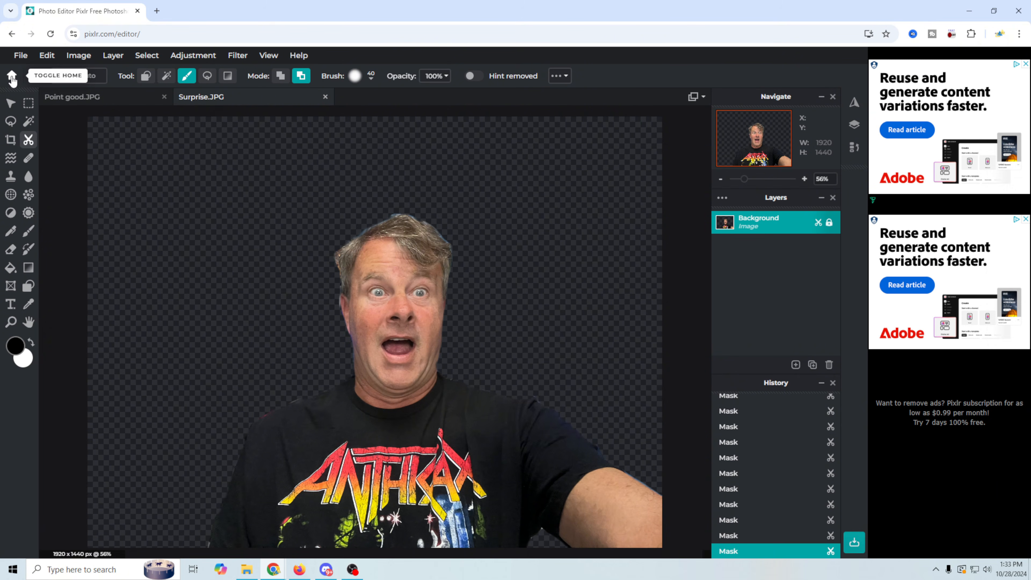
pyautogui.click(72, 97)
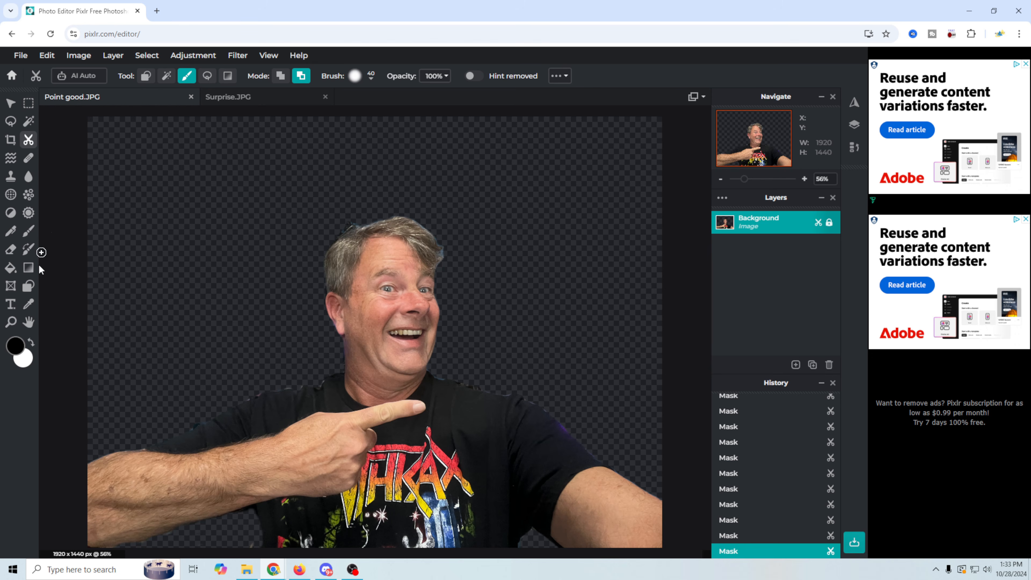
# Draw a black-filled rectangle to the right of the face and enlarge it from its lower-left corner.
pyautogui.click(28, 286)
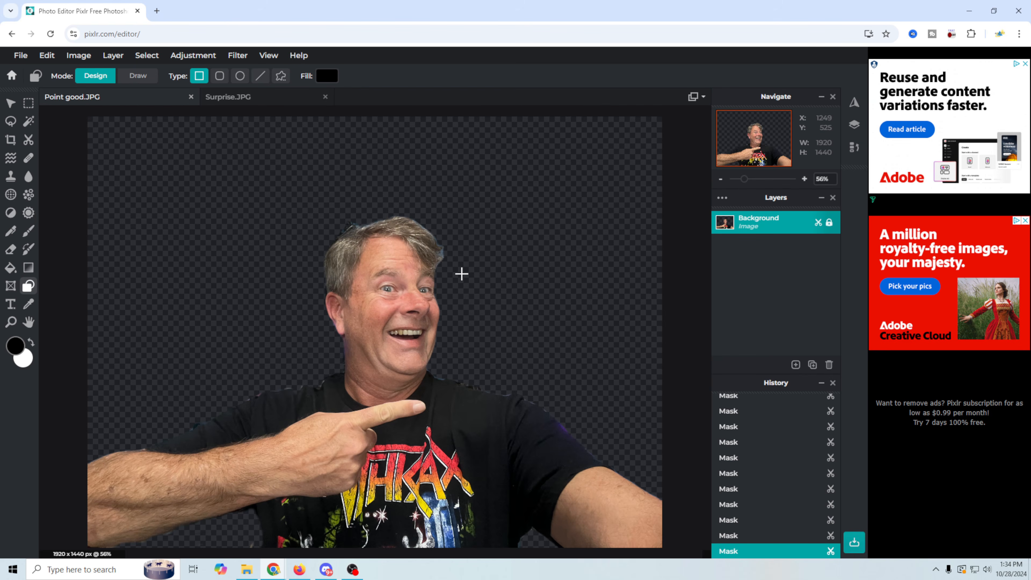
pyautogui.moveTo(461, 274); pyautogui.dragTo(655, 488)
pyautogui.moveTo(461, 487); pyautogui.dragTo(445, 506)
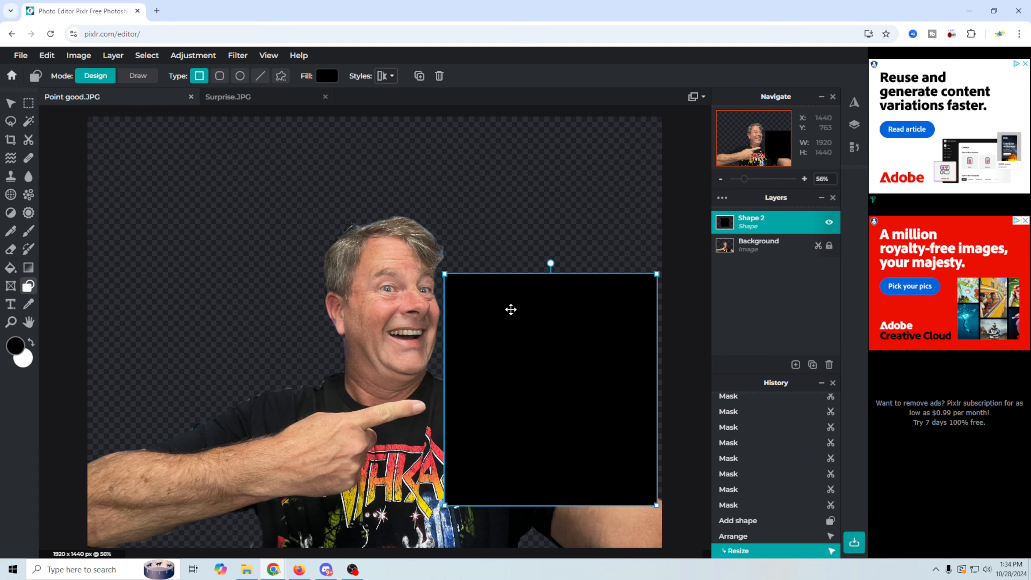
# Set the rectangle's fill colour to sky blue #00B3FF.
pyautogui.click(327, 77)
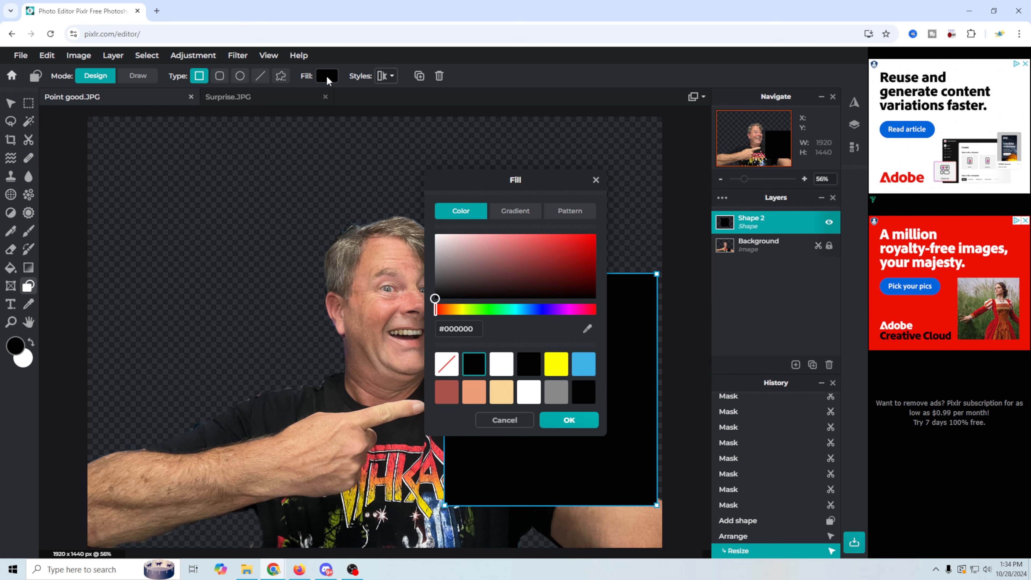
pyautogui.moveTo(514, 312)
pyautogui.mouseDown()
pyautogui.moveTo(527, 312)
pyautogui.moveTo(516, 312)
pyautogui.mouseUp()
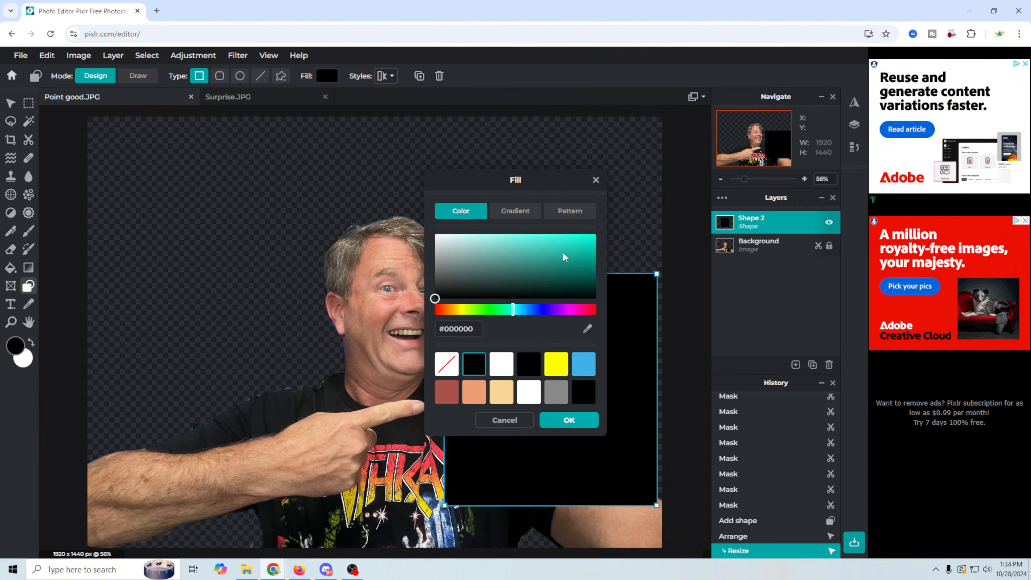
pyautogui.moveTo(564, 255); pyautogui.dragTo(599, 230)
pyautogui.moveTo(522, 312)
pyautogui.mouseDown()
pyautogui.moveTo(534, 318)
pyautogui.moveTo(525, 319)
pyautogui.mouseUp()
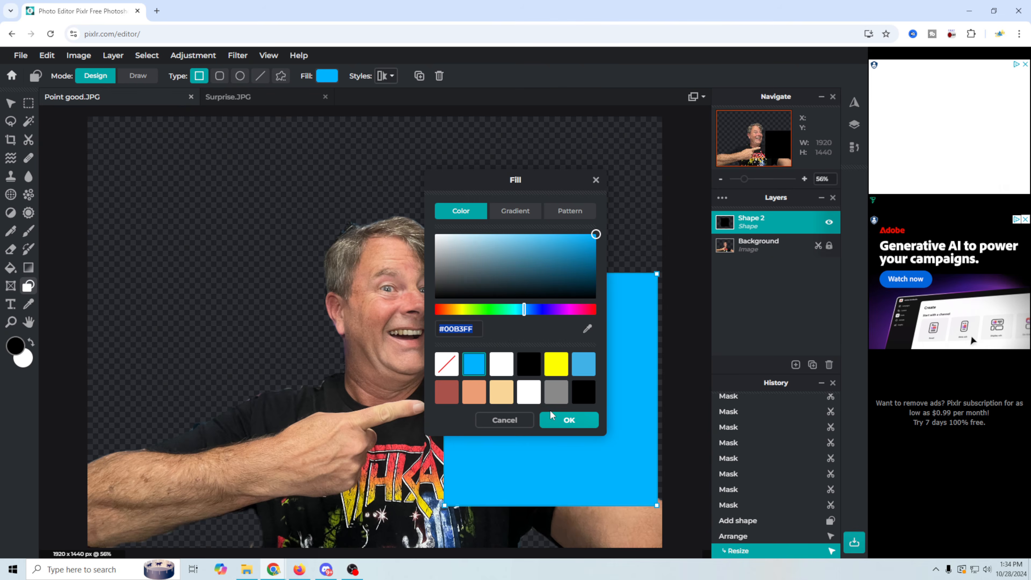
pyautogui.click(569, 420)
# Add a yellow outline to the rectangle and thicken it to size 19.
pyautogui.click(388, 76)
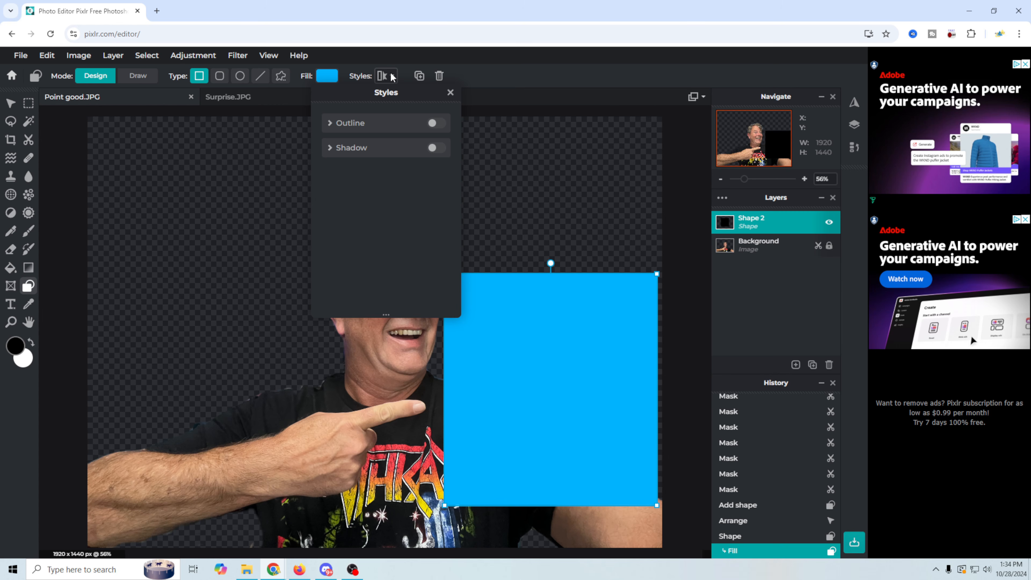
pyautogui.click(434, 123)
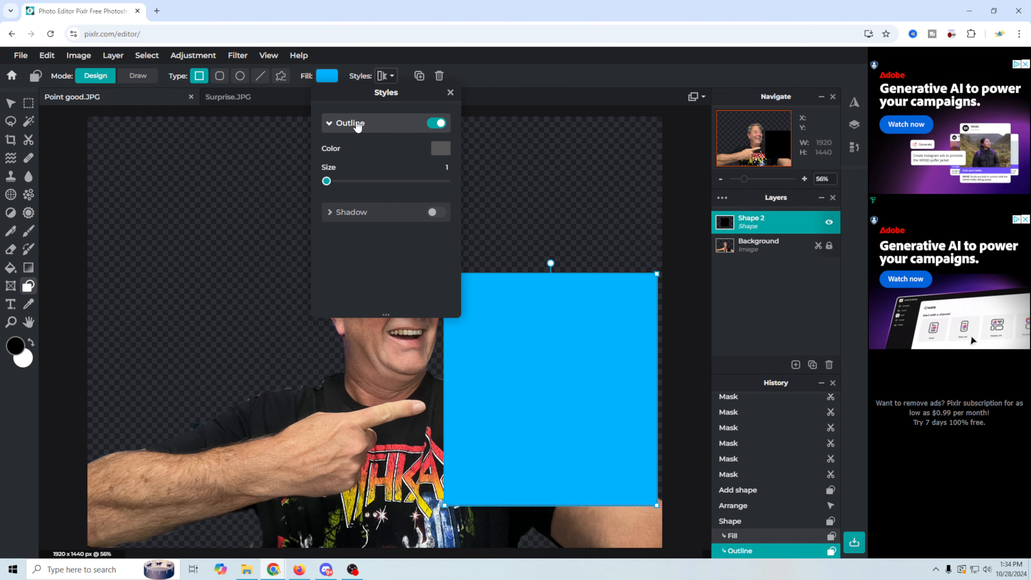
pyautogui.click(444, 154)
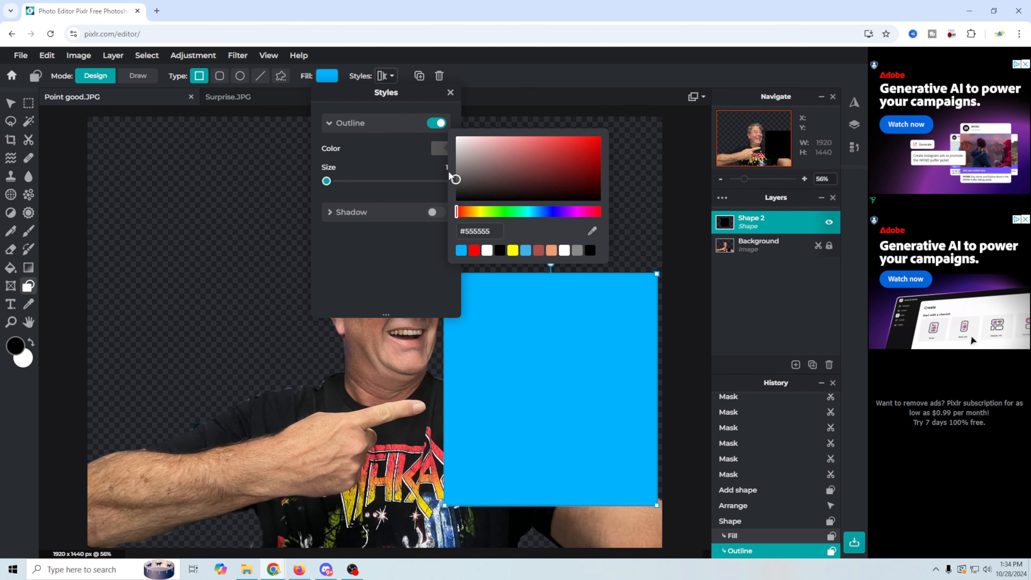
pyautogui.moveTo(477, 212); pyautogui.dragTo(482, 214)
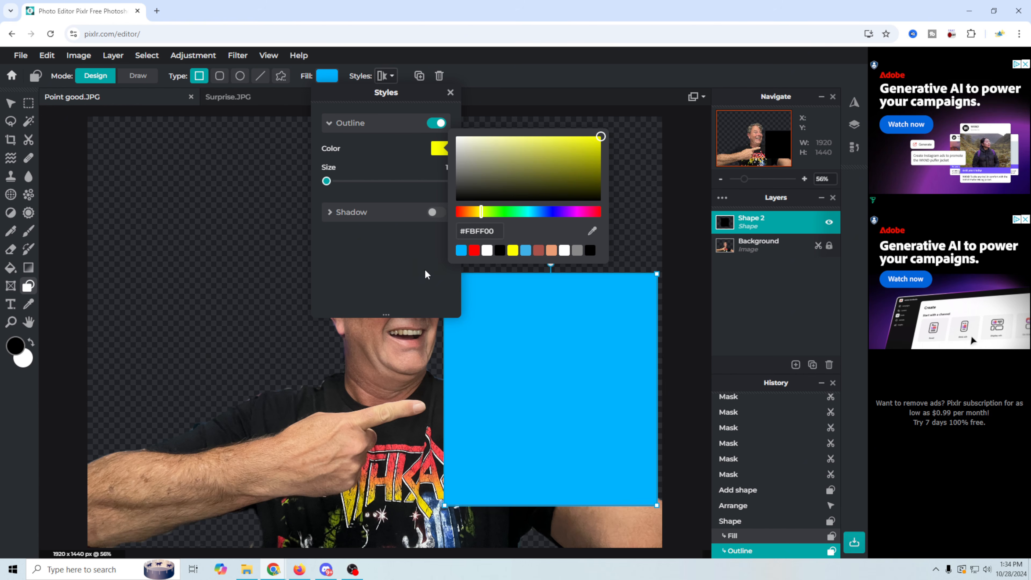
pyautogui.click(405, 260)
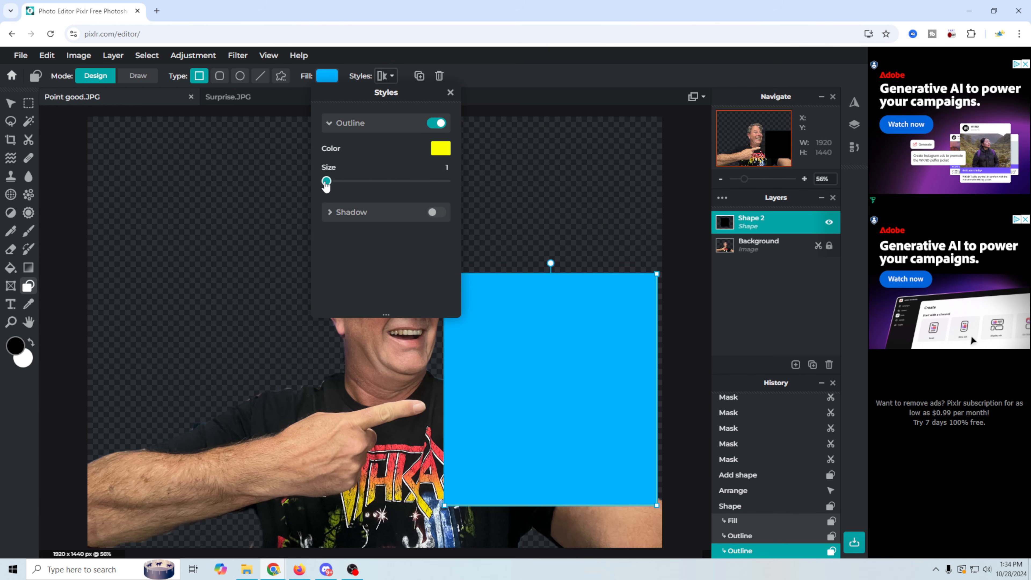
pyautogui.moveTo(328, 184); pyautogui.dragTo(344, 190)
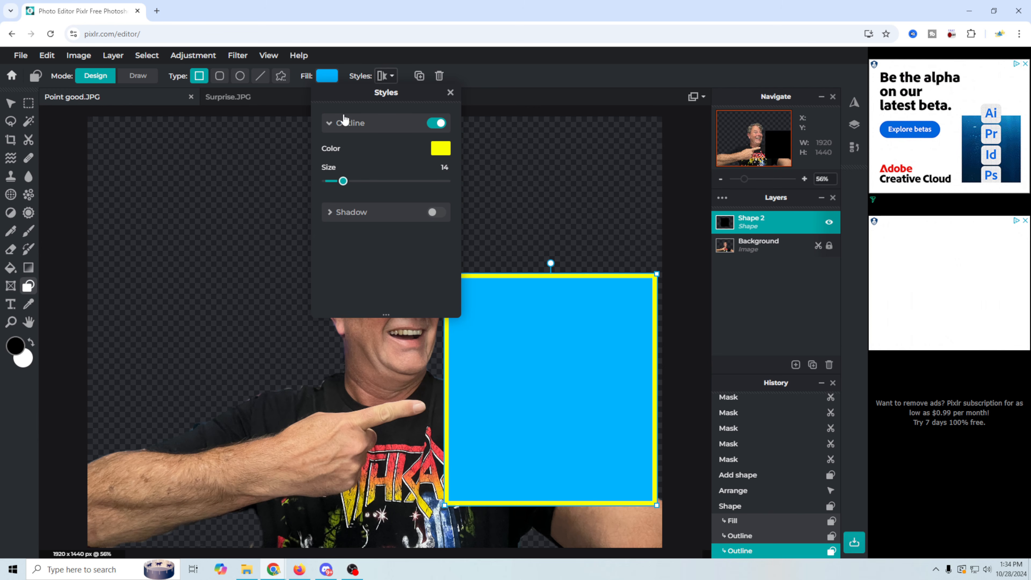
# Change the shape to a rounded rectangle and move it beside the face.
pyautogui.click(219, 80)
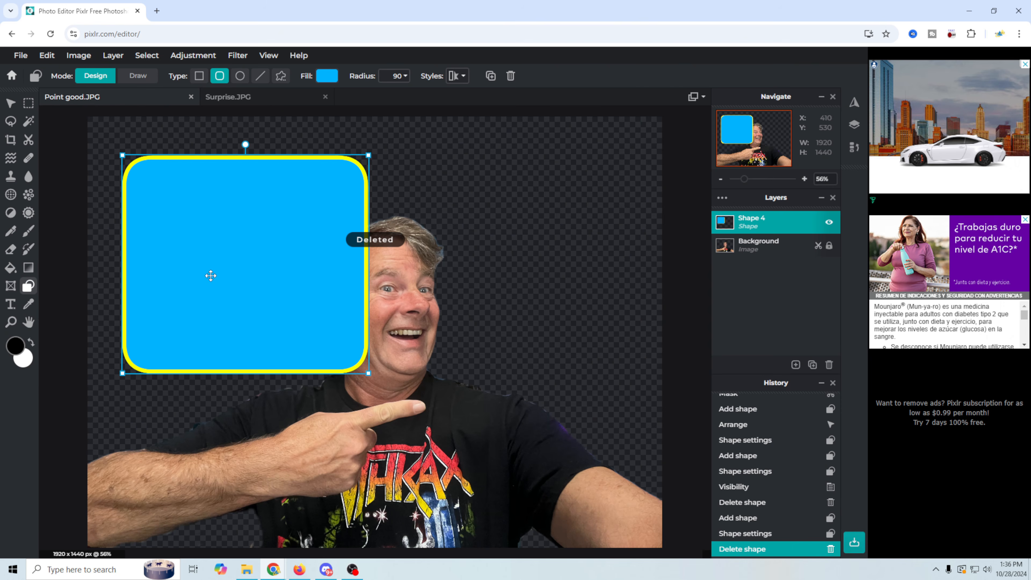
pyautogui.click(11, 103)
pyautogui.moveTo(250, 263); pyautogui.dragTo(573, 347)
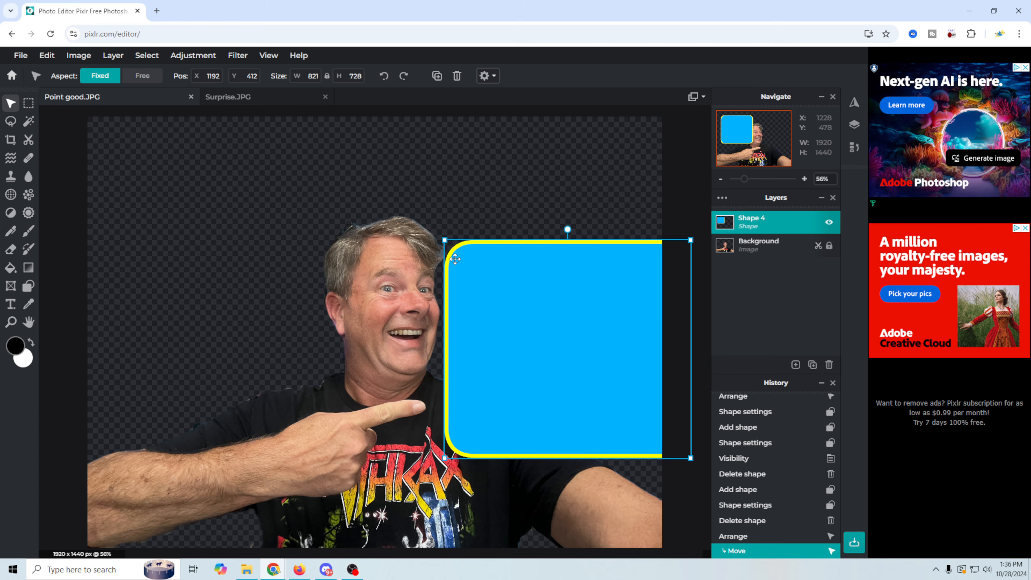
# Resize and reposition the rounded box to 681 x 777 in the photo's upper right.
pyautogui.moveTo(443, 239); pyautogui.dragTo(502, 243)
pyautogui.moveTo(578, 327); pyautogui.dragTo(539, 327)
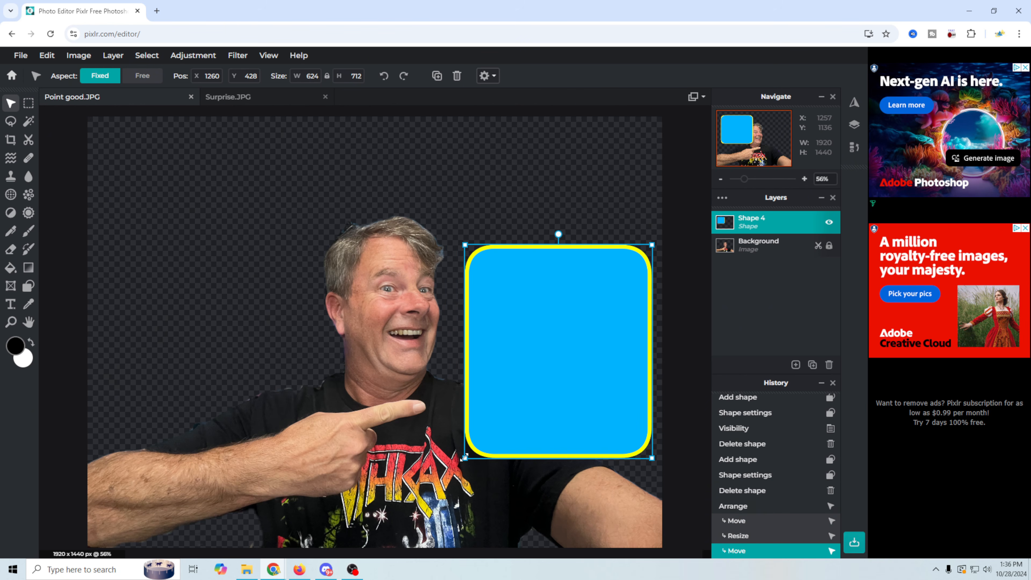
pyautogui.moveTo(463, 458); pyautogui.dragTo(448, 469)
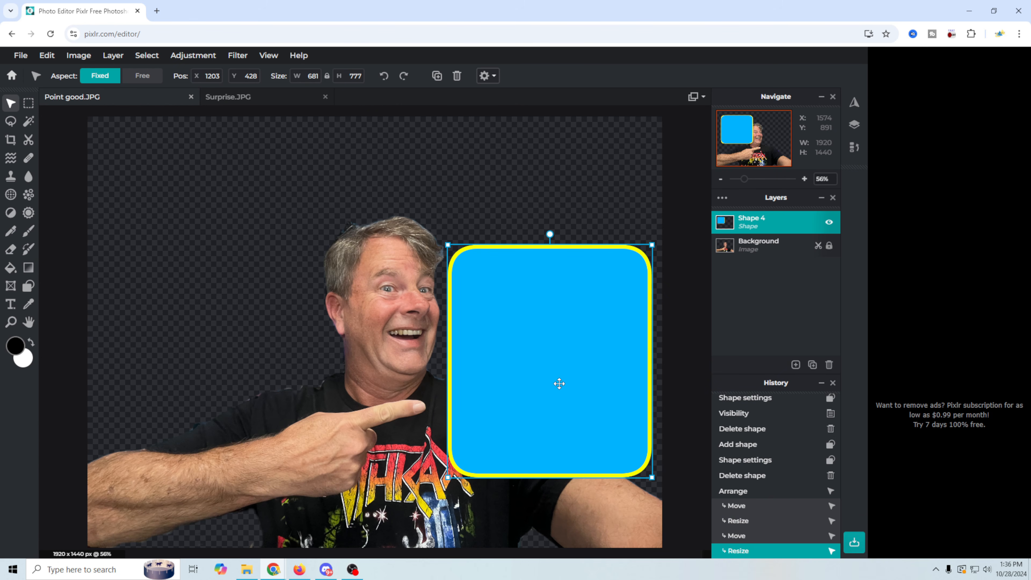
pyautogui.moveTo(559, 383); pyautogui.dragTo(572, 458)
pyautogui.moveTo(568, 459); pyautogui.dragTo(560, 263)
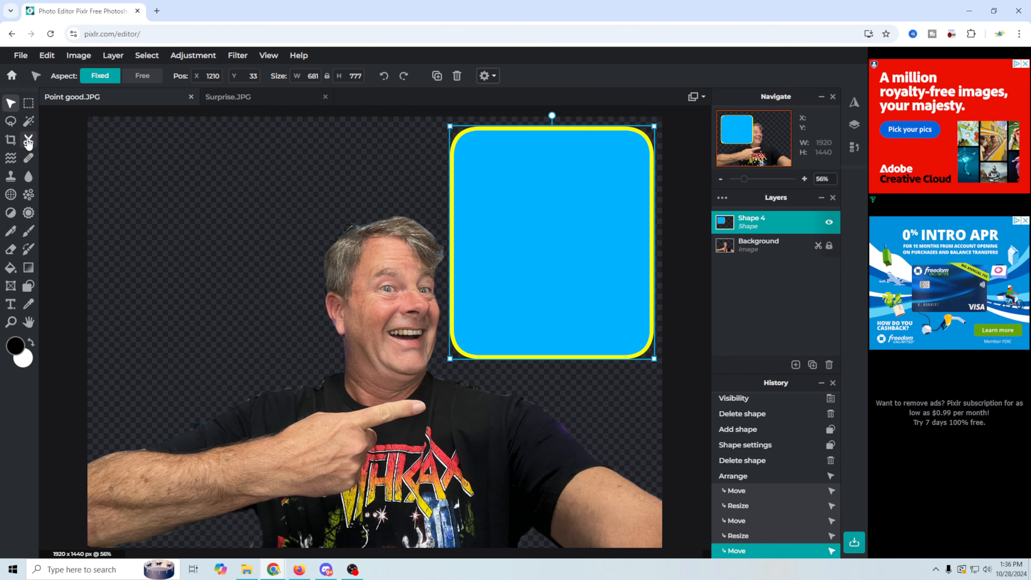
pyautogui.click(28, 142)
# Erase the outstretched right arm from the Background layer down to the bottom edge.
pyautogui.click(766, 243)
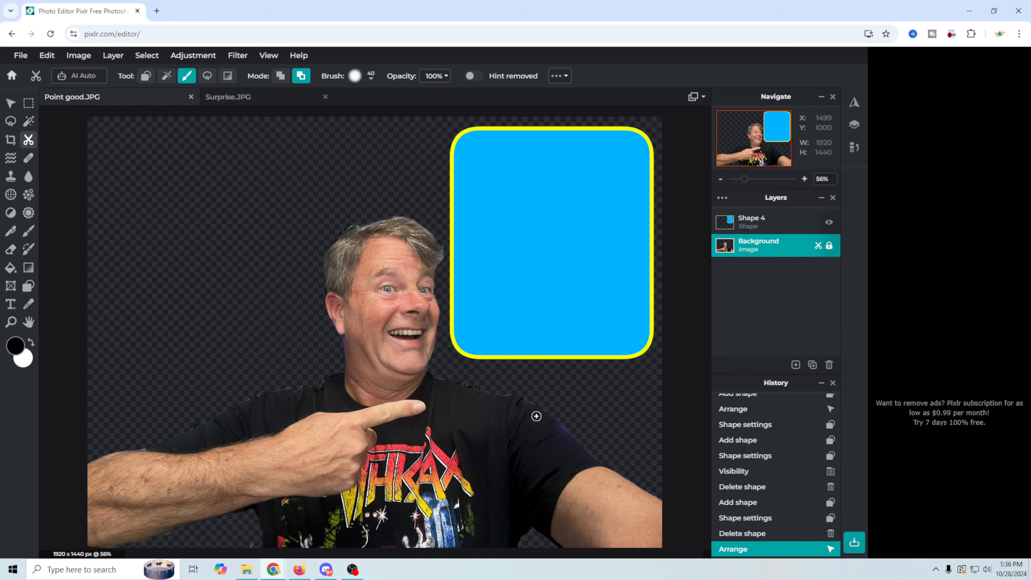
pyautogui.moveTo(636, 522); pyautogui.dragTo(633, 521)
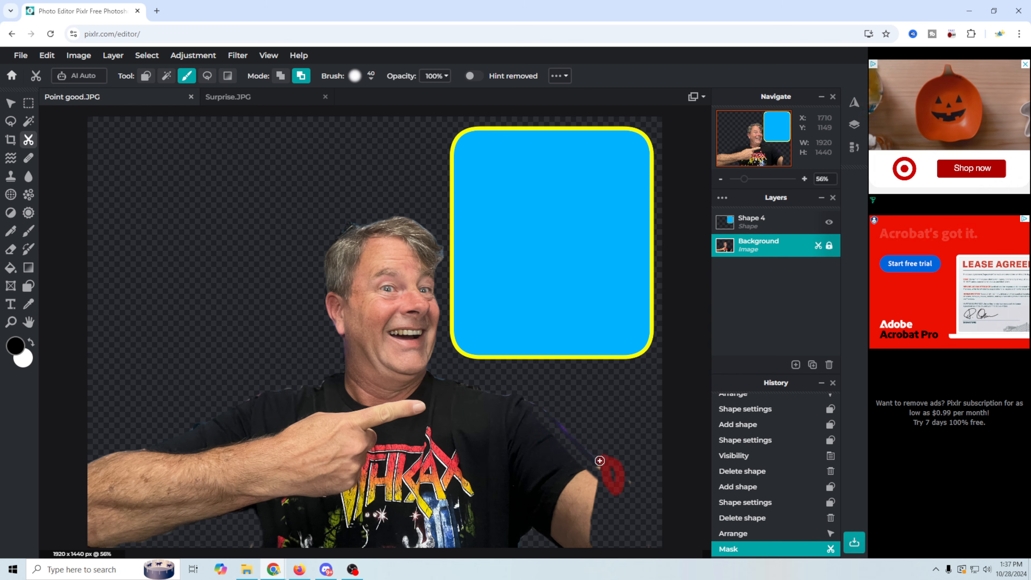
pyautogui.moveTo(600, 461)
pyautogui.mouseDown()
pyautogui.moveTo(653, 492)
pyautogui.moveTo(626, 481)
pyautogui.moveTo(576, 531)
pyautogui.mouseUp()
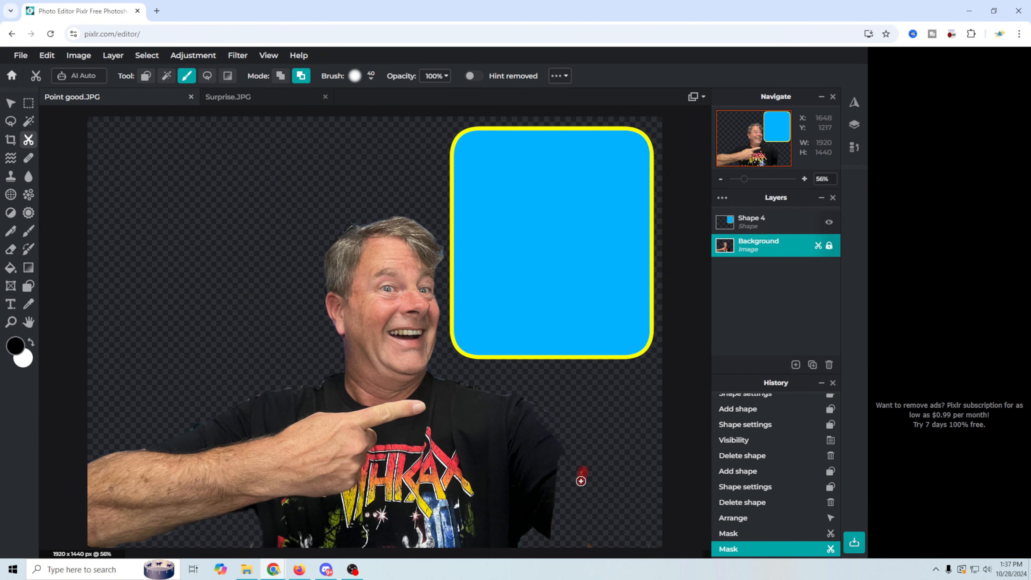
pyautogui.moveTo(581, 481); pyautogui.dragTo(598, 529)
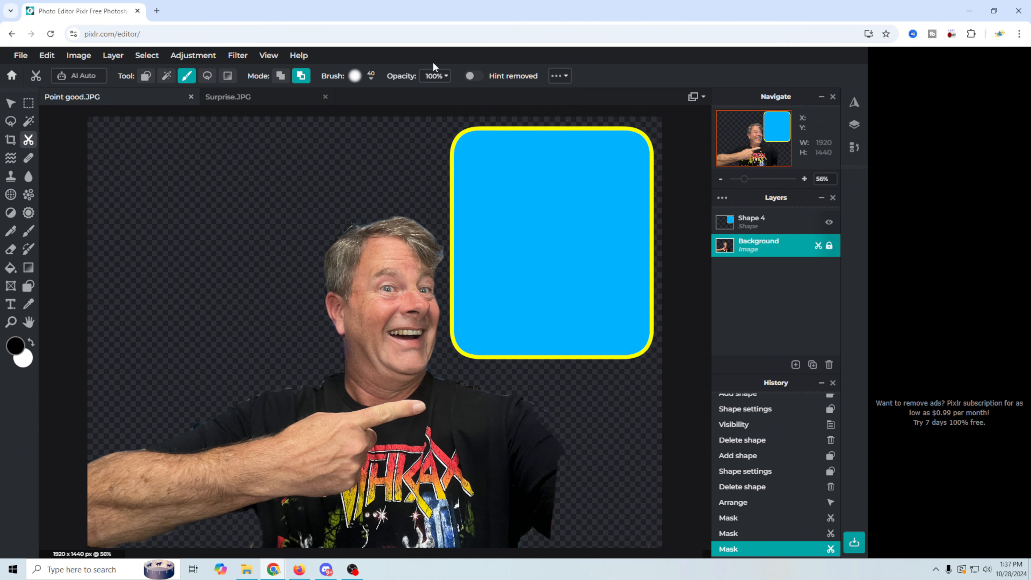
pyautogui.click(11, 103)
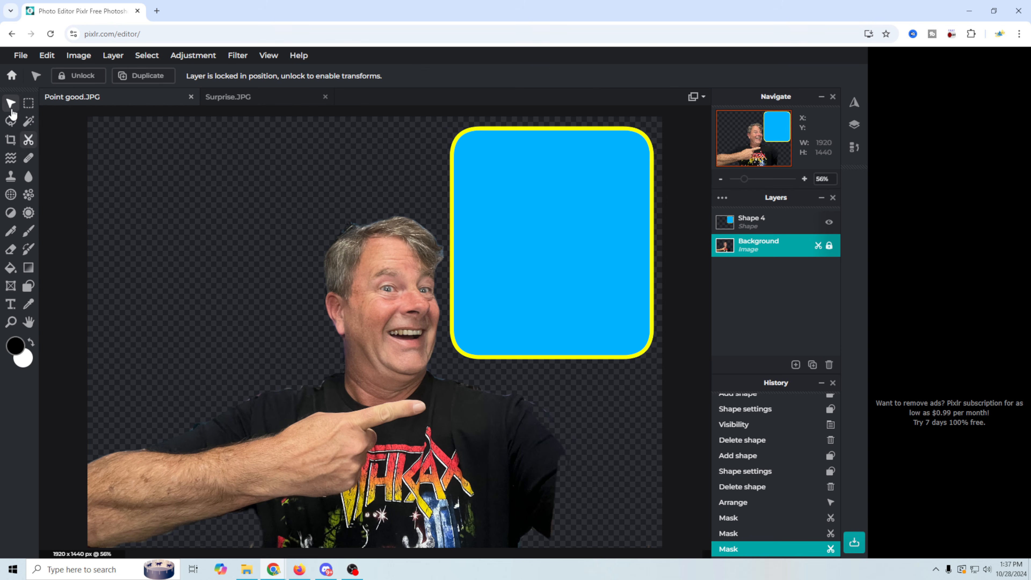
# Move the blue rounded box down beside the pointing hand and widen it freely to 726 x 777.
pyautogui.click(497, 239)
pyautogui.moveTo(497, 240); pyautogui.dragTo(553, 425)
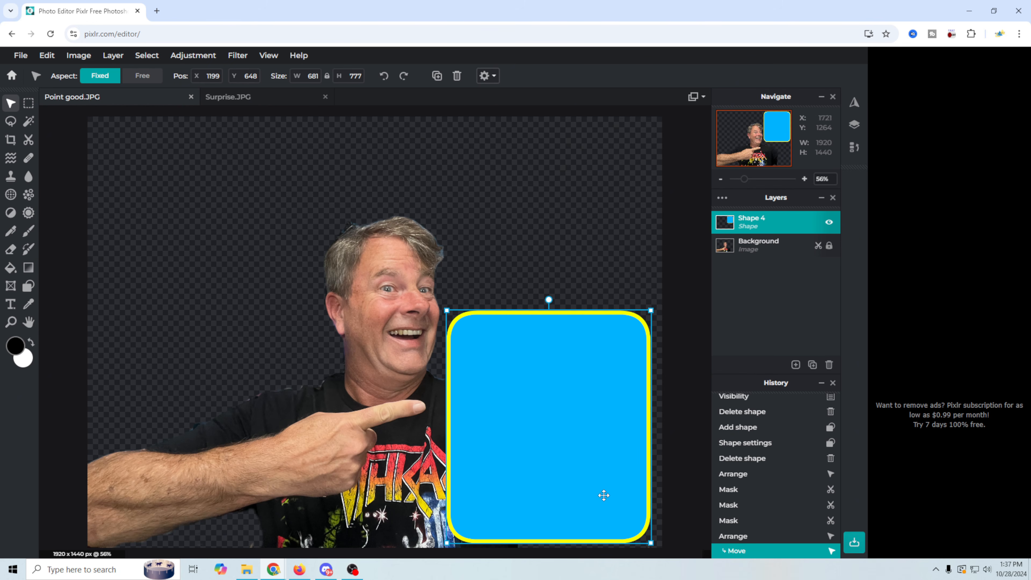
pyautogui.moveTo(564, 473); pyautogui.dragTo(557, 476)
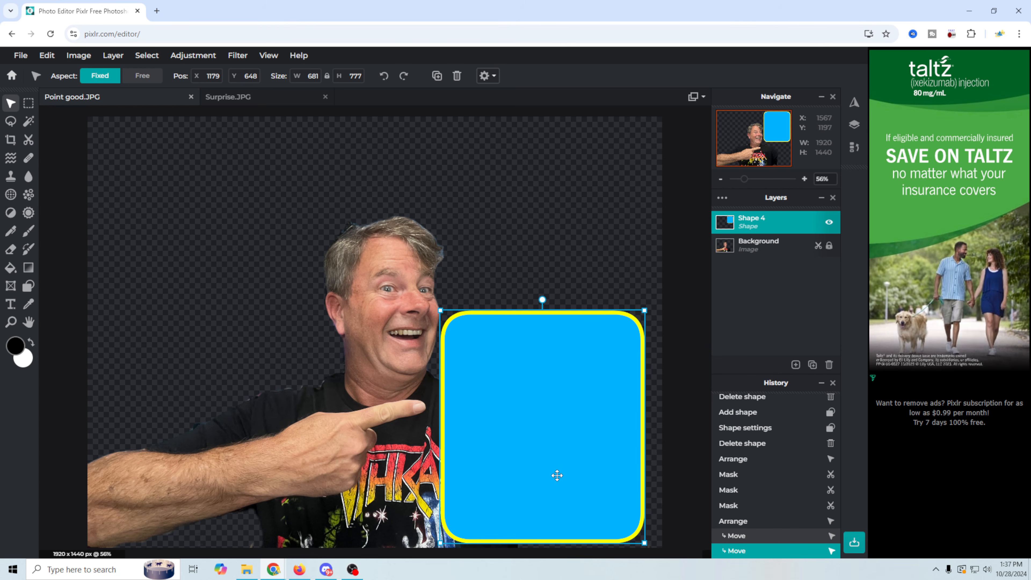
pyautogui.press('shift')
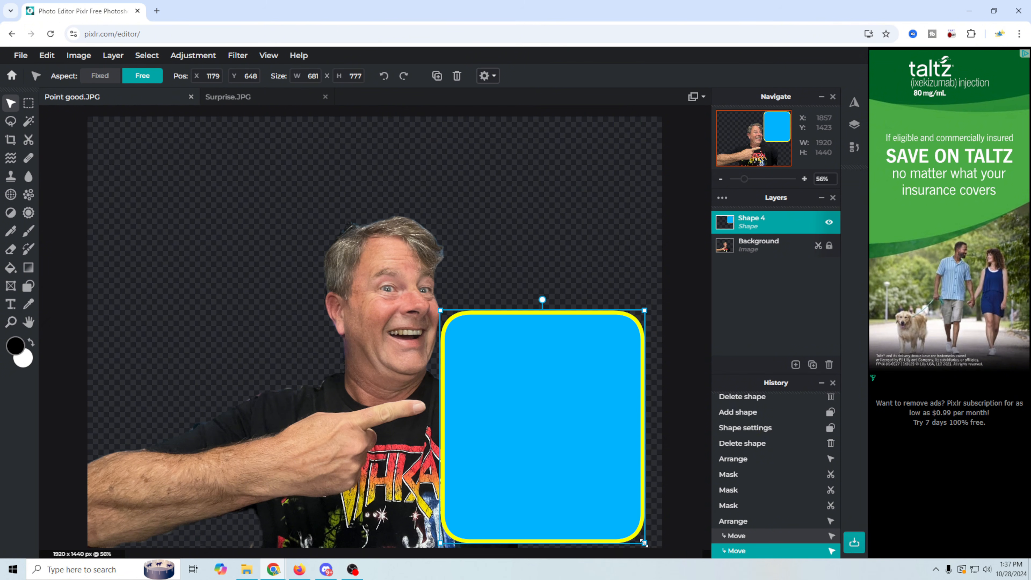
pyautogui.moveTo(644, 543); pyautogui.dragTo(657, 544)
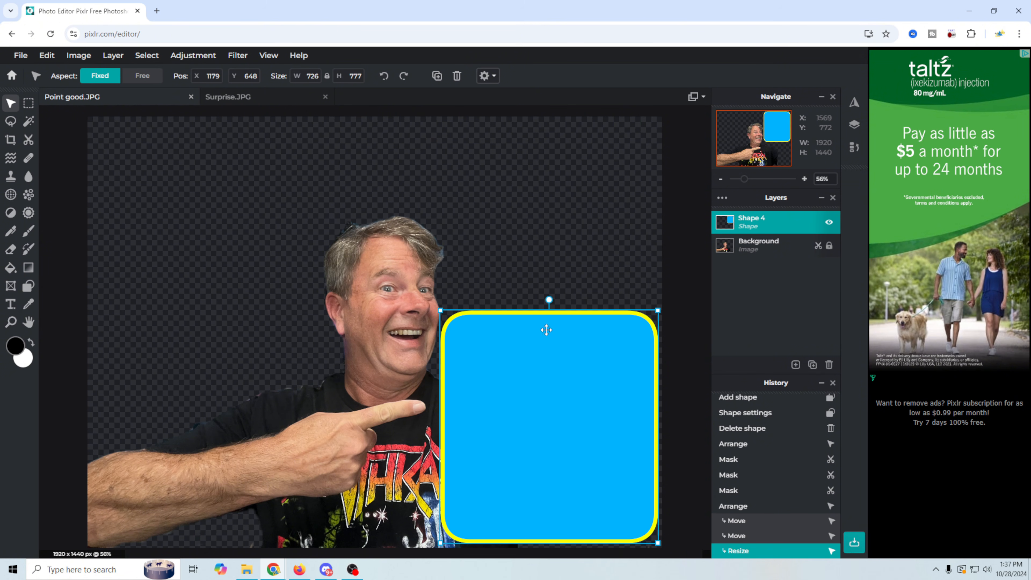
pyautogui.click(31, 58)
# Quick-export the image as a PNG with 'box' added to the file name, and save it.
pyautogui.moveTo(52, 174)
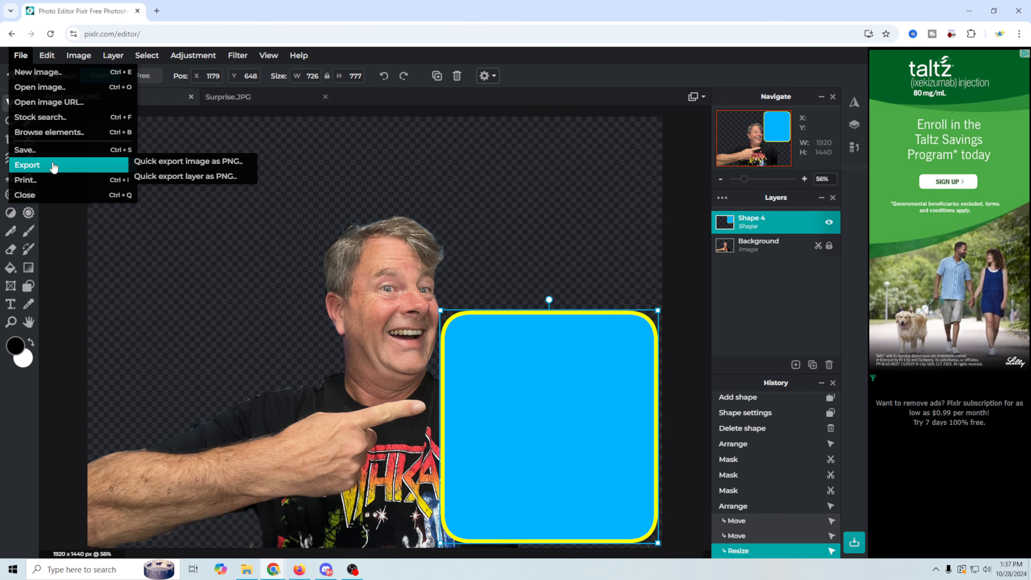
pyautogui.click(210, 161)
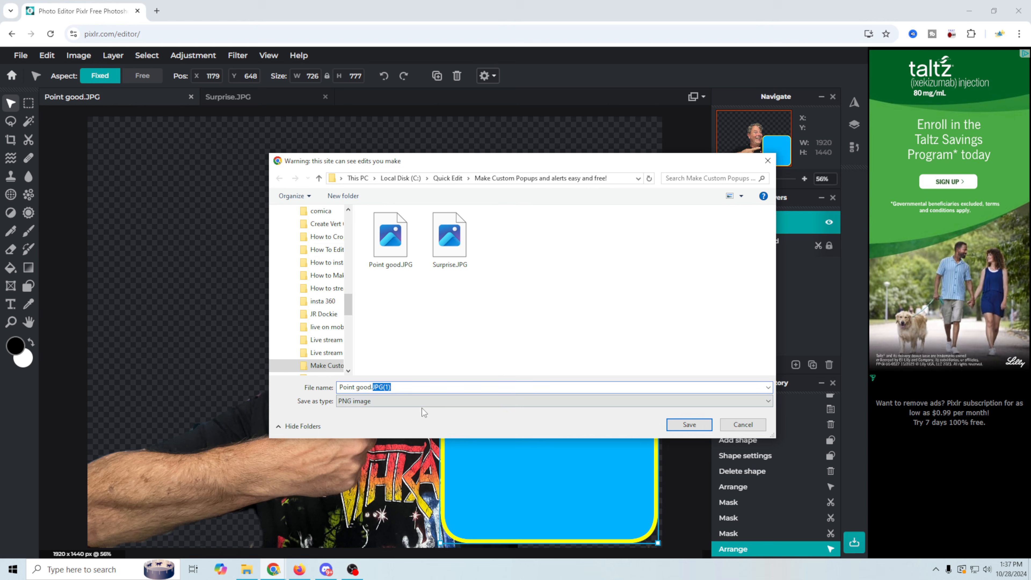
pyautogui.write('box')
pyautogui.click(689, 425)
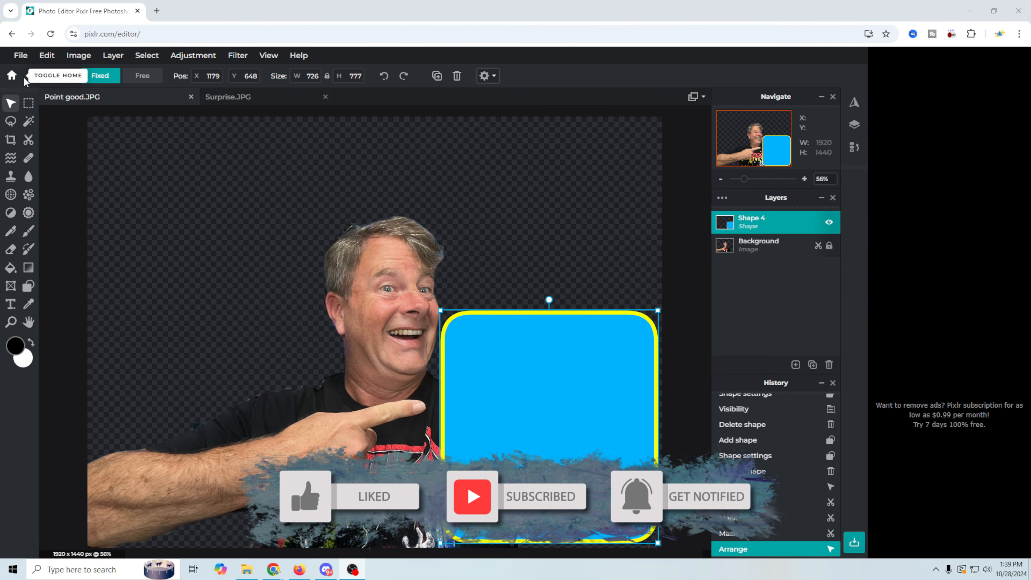
# In a new tab, search Google for 'canva' and open the Canva website.
pyautogui.hotkey('ctrl', 't')
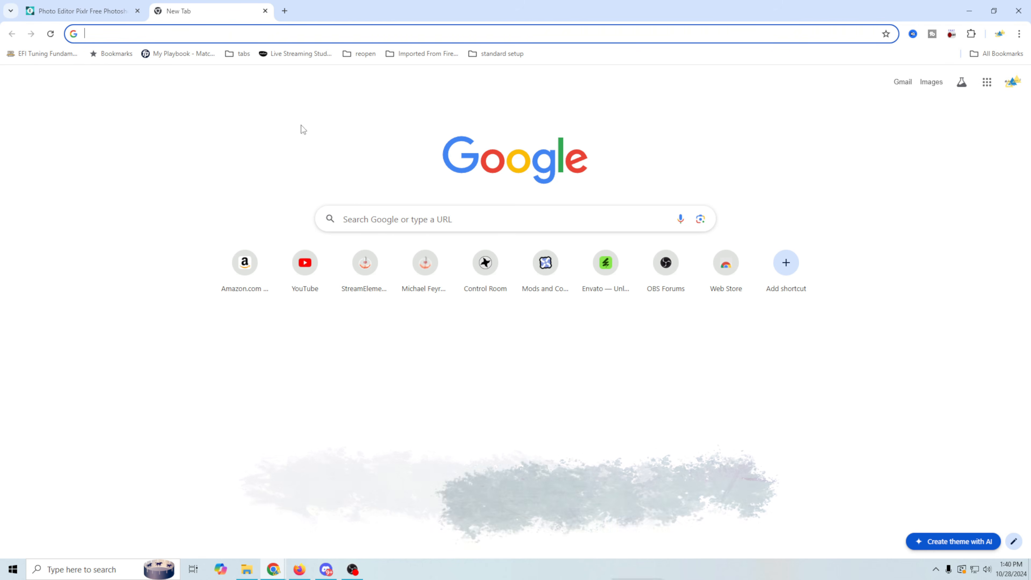
pyautogui.click(453, 225)
pyautogui.write('canva')
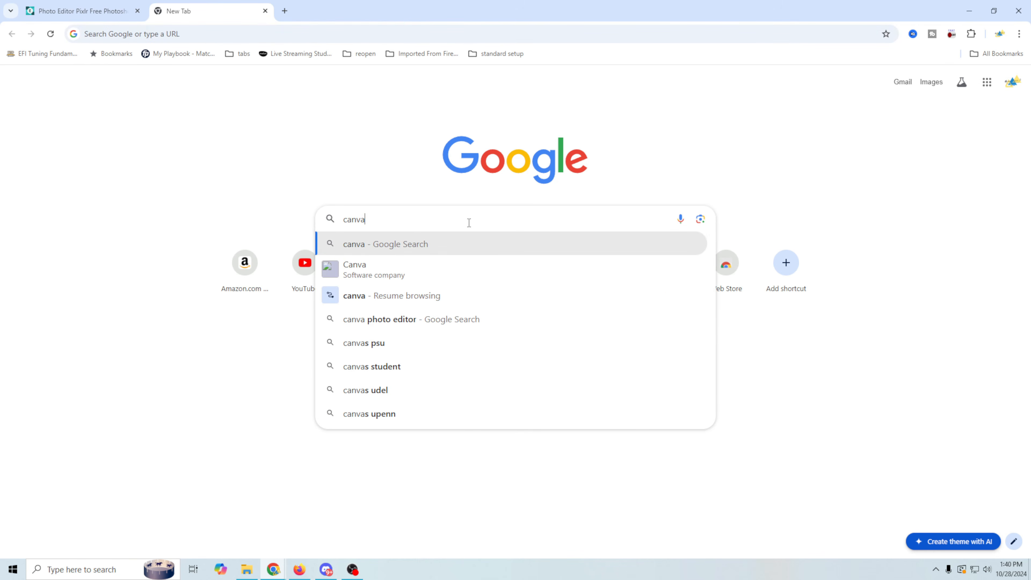
pyautogui.press('Return')
pyautogui.click(228, 199)
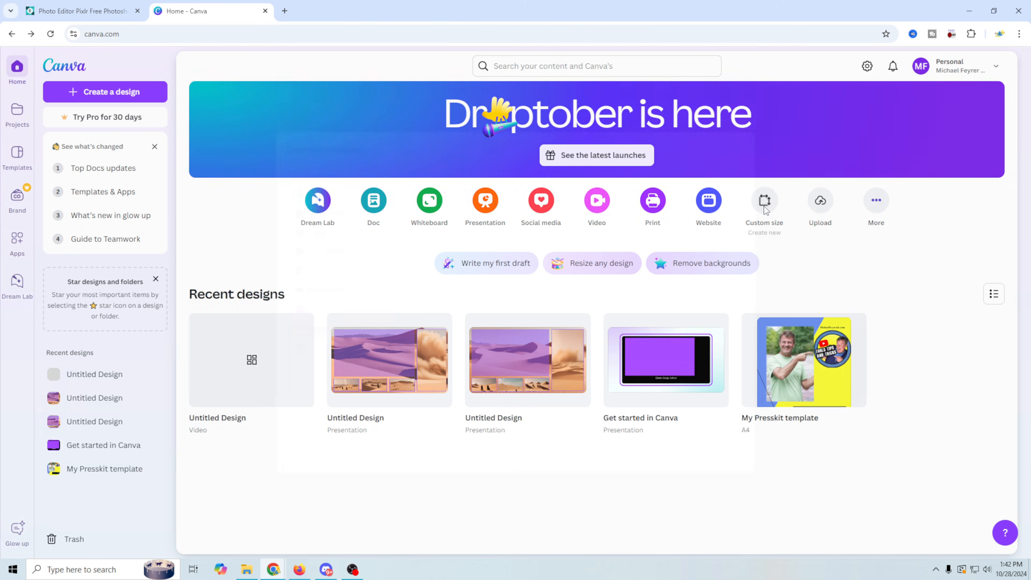
# Create a new 1920×1080 Desktop Wallpaper design and select its blank page.
pyautogui.click(764, 207)
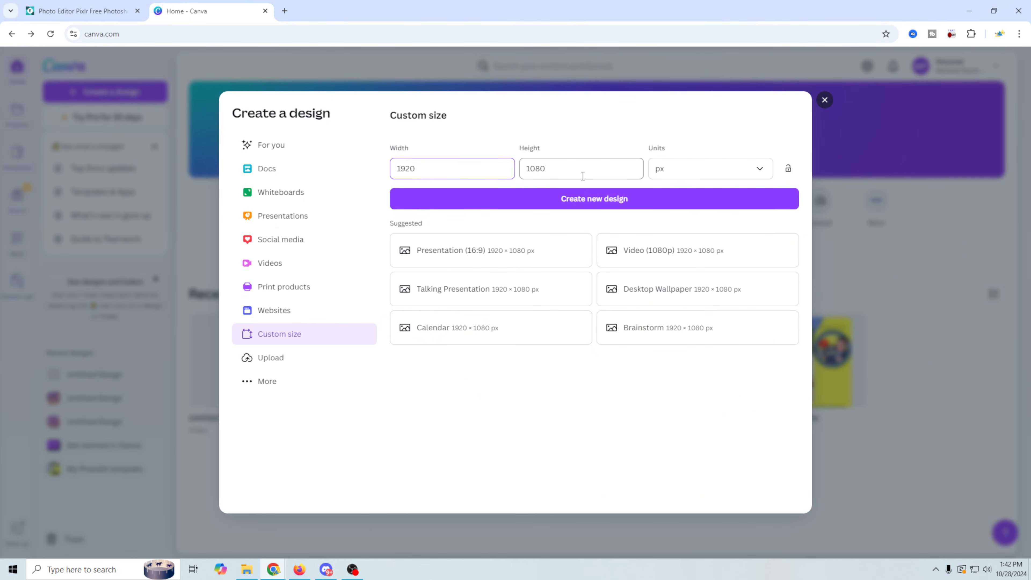
pyautogui.click(622, 293)
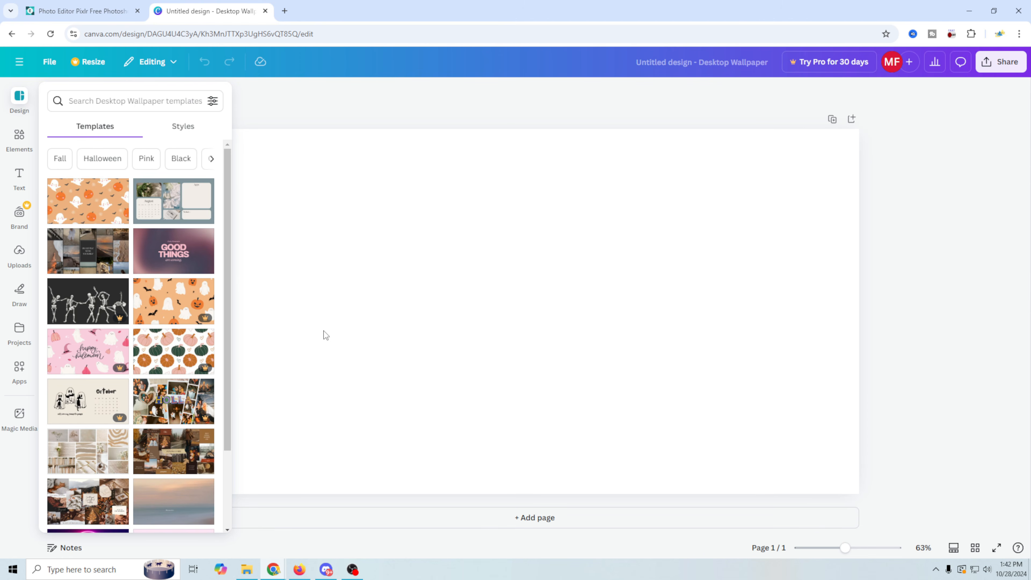
pyautogui.click(633, 243)
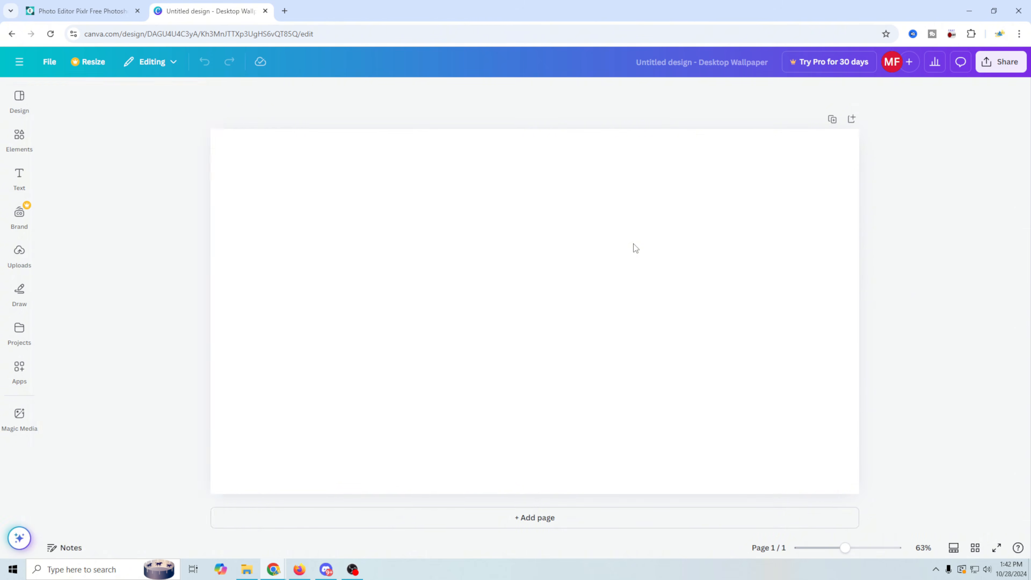
# Fill the page background with a custom bright green colour.
pyautogui.click(524, 92)
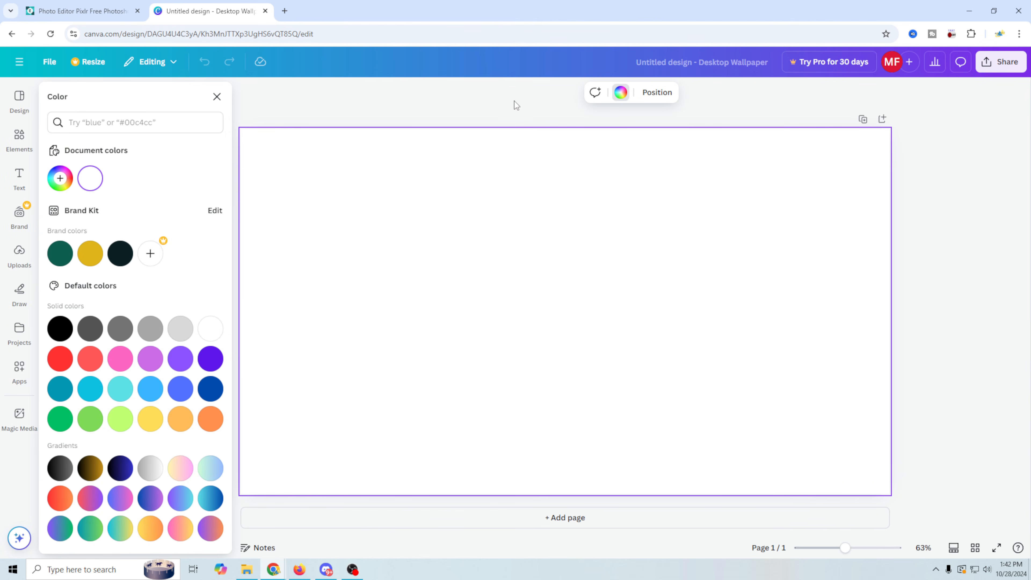
pyautogui.click(60, 179)
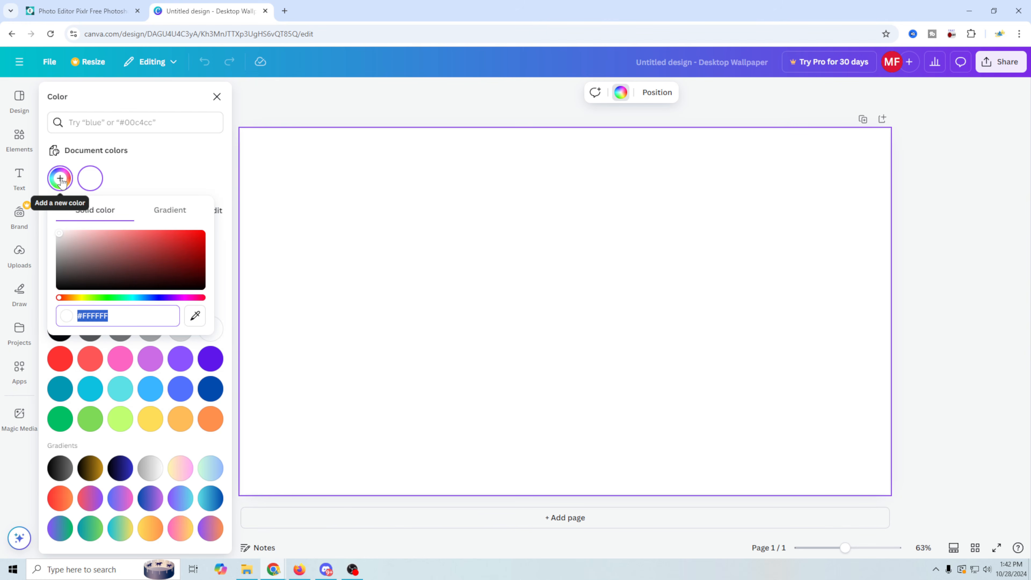
pyautogui.click(61, 180)
pyautogui.click(61, 180)
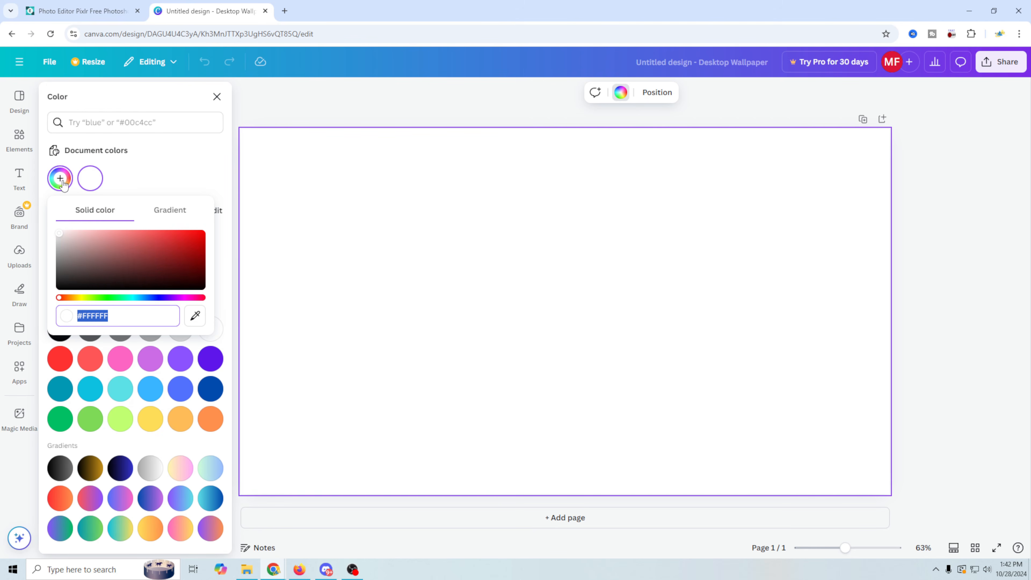
pyautogui.click(108, 297)
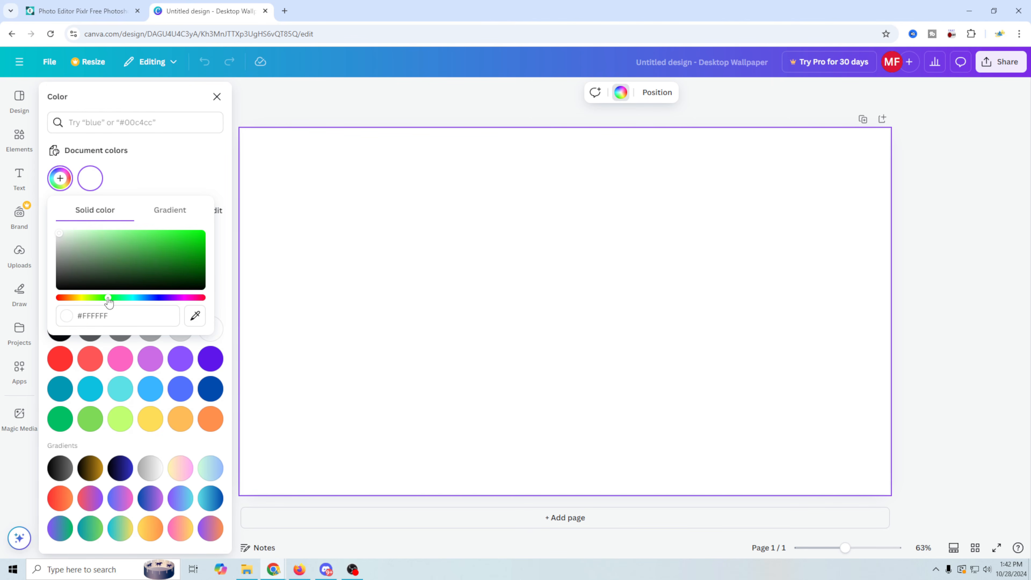
pyautogui.click(182, 241)
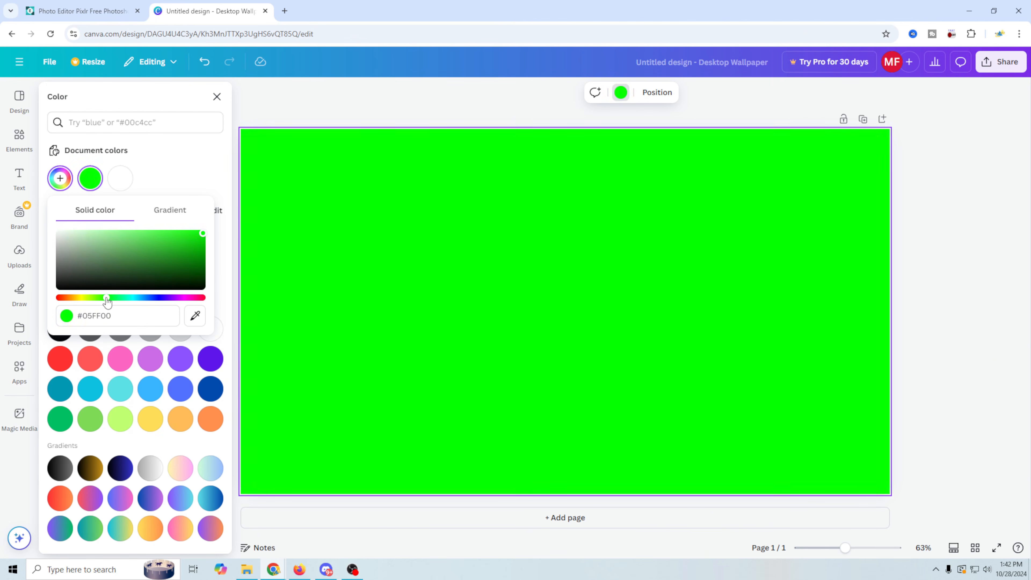
pyautogui.moveTo(106, 301); pyautogui.dragTo(121, 302)
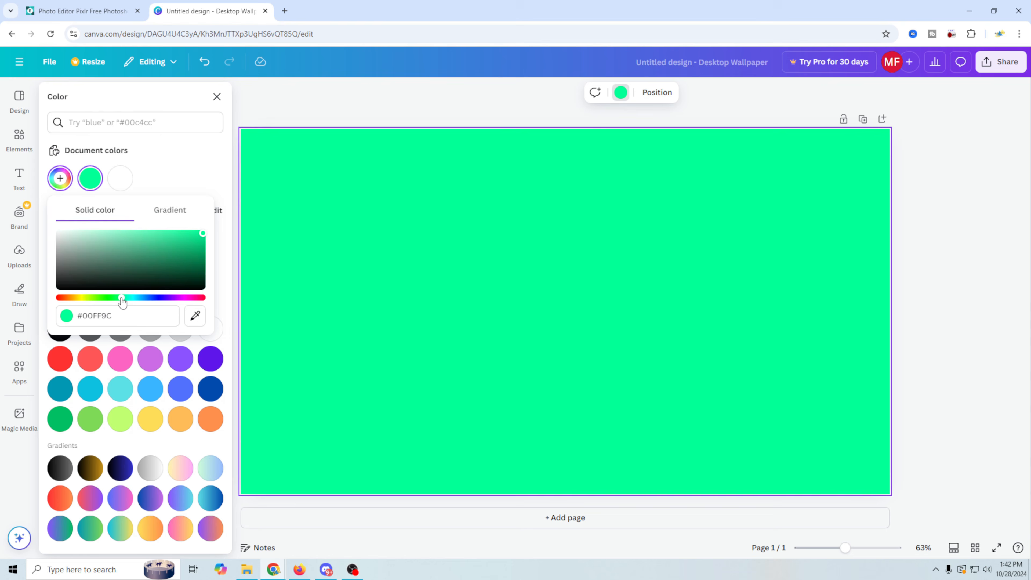
pyautogui.press('Escape')
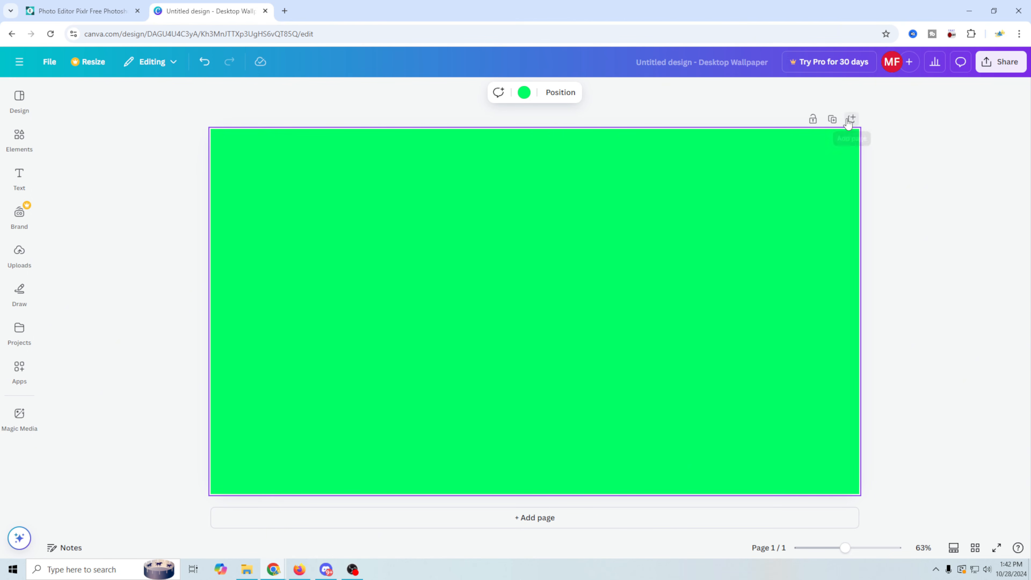
# Download the green design as a 1920×1080 PNG named Green.png.
pyautogui.click(47, 62)
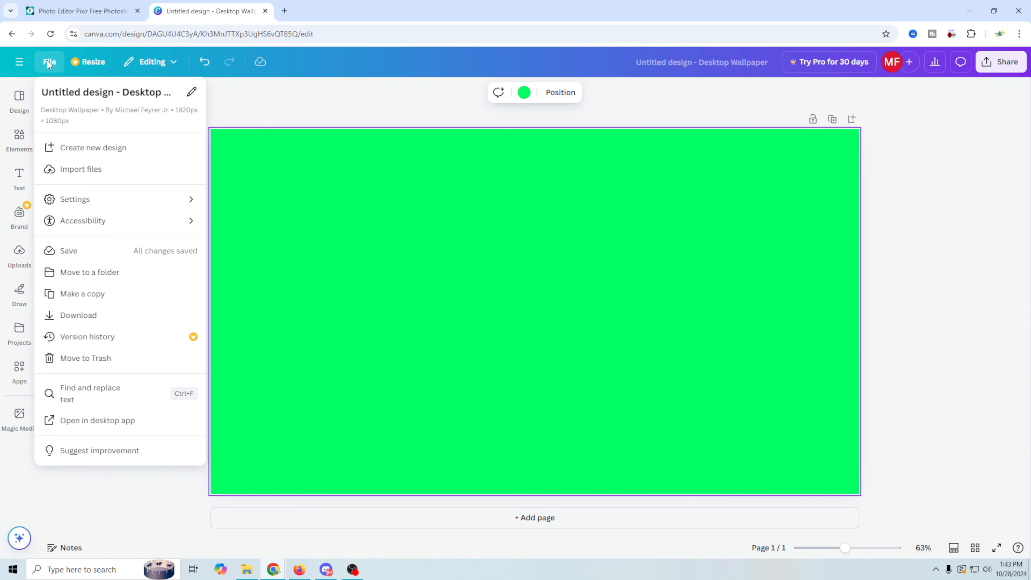
pyautogui.click(138, 312)
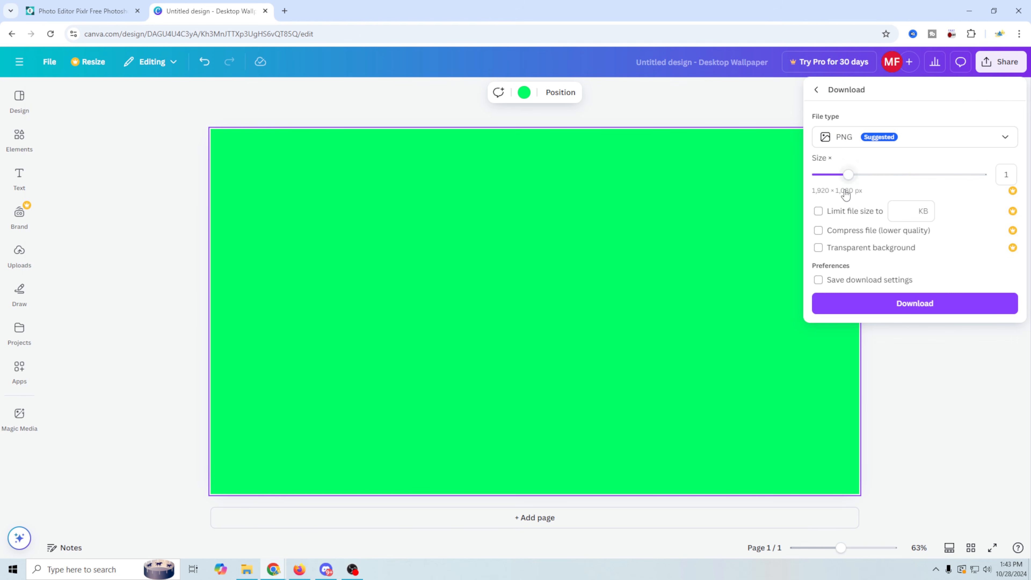
pyautogui.click(911, 308)
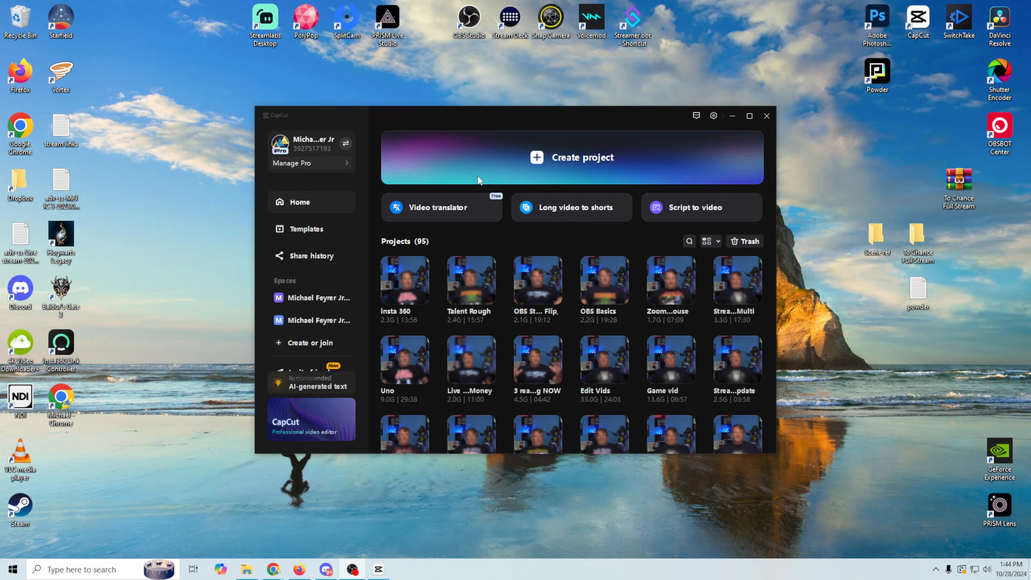
# Start a new CapCut project and import Point good.box from the image folder.
pyautogui.hotkey('alt', 'F4')
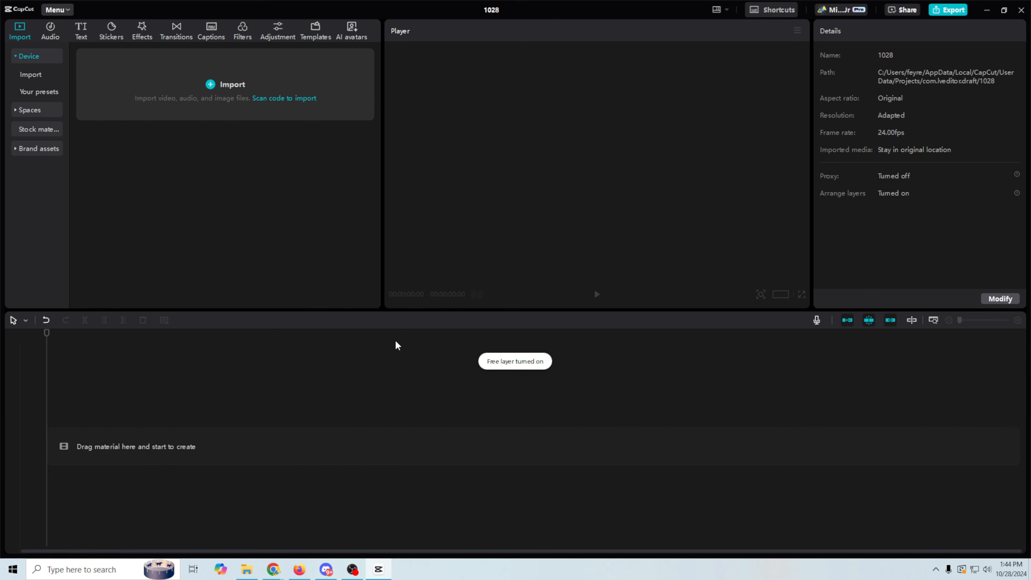
pyautogui.click(248, 570)
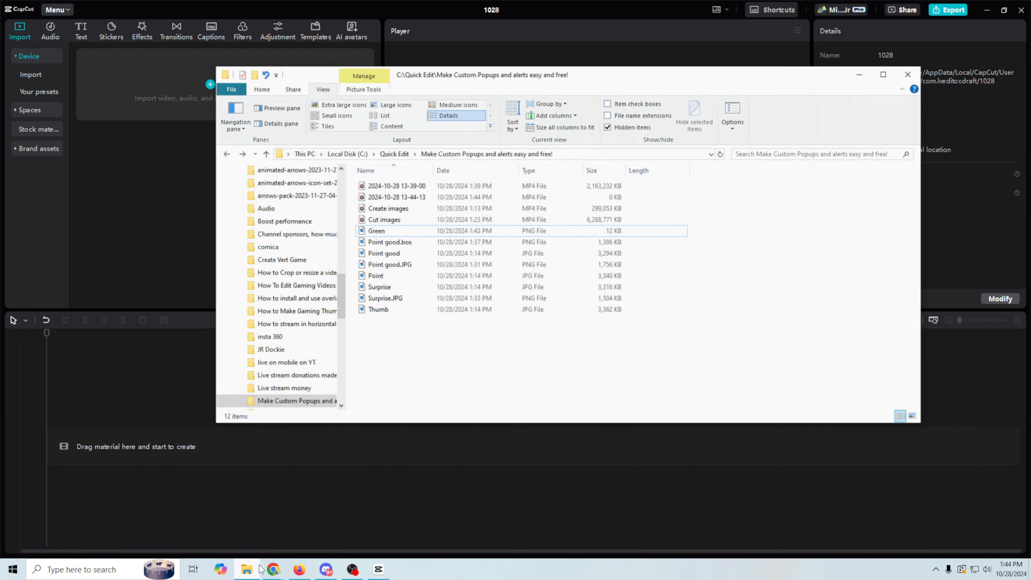
pyautogui.moveTo(599, 74); pyautogui.dragTo(846, 159)
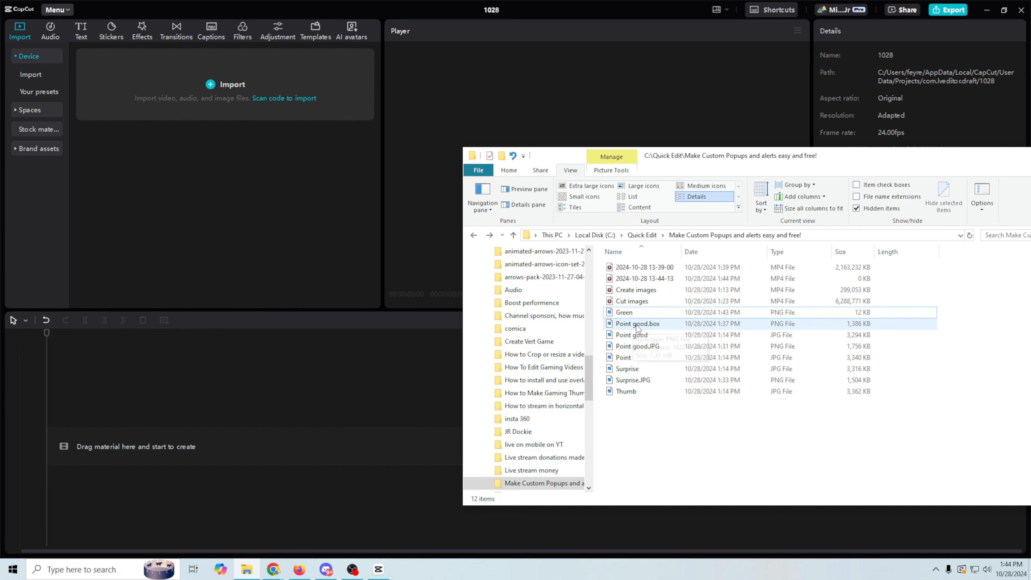
pyautogui.moveTo(635, 328); pyautogui.dragTo(198, 163)
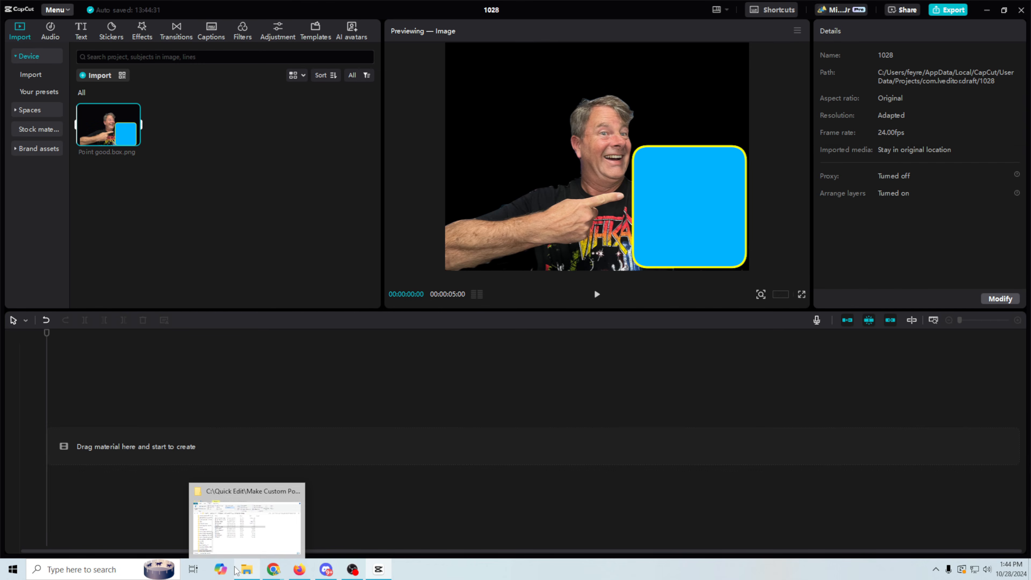
# Import Surprise.JPG and Green, placing Green on the timeline as a 5-second clip.
pyautogui.click(247, 523)
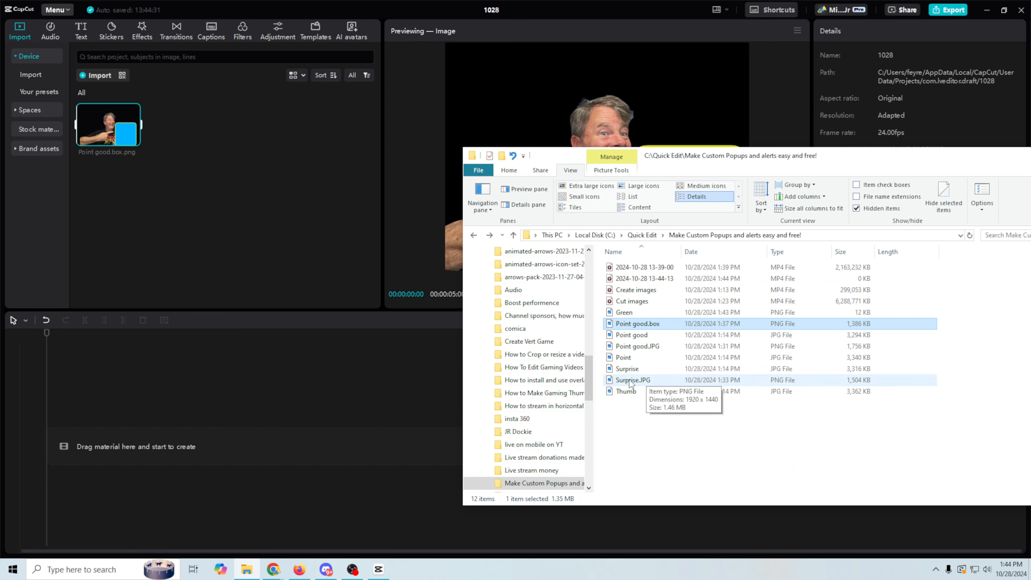
pyautogui.moveTo(629, 380); pyautogui.dragTo(345, 298)
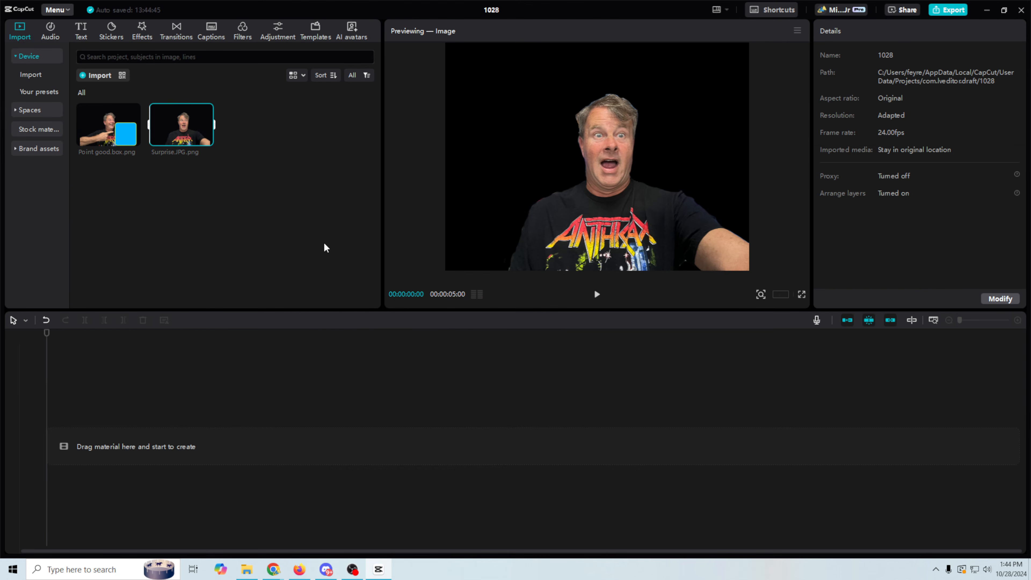
pyautogui.click(247, 569)
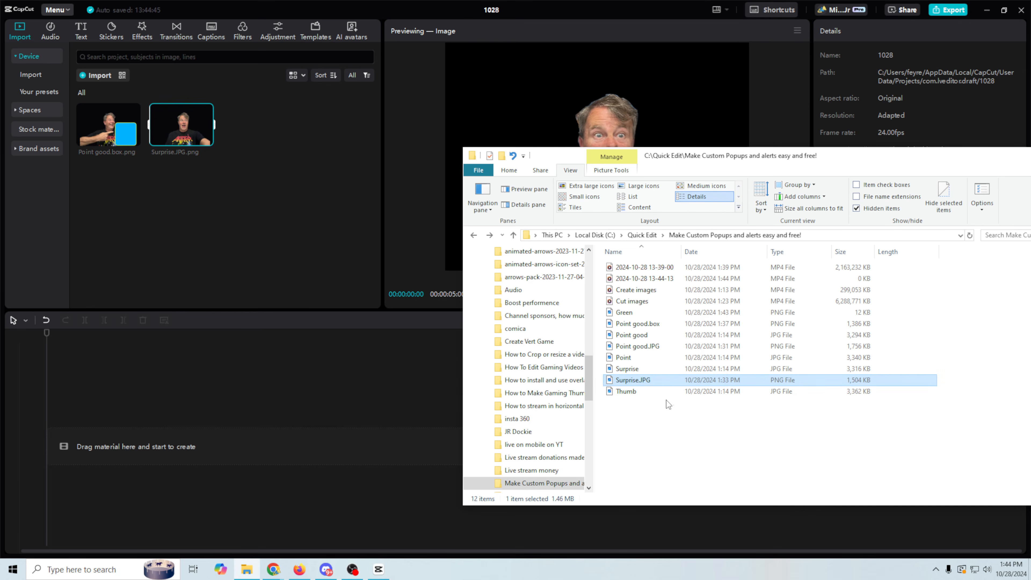
pyautogui.moveTo(623, 312); pyautogui.dragTo(112, 442)
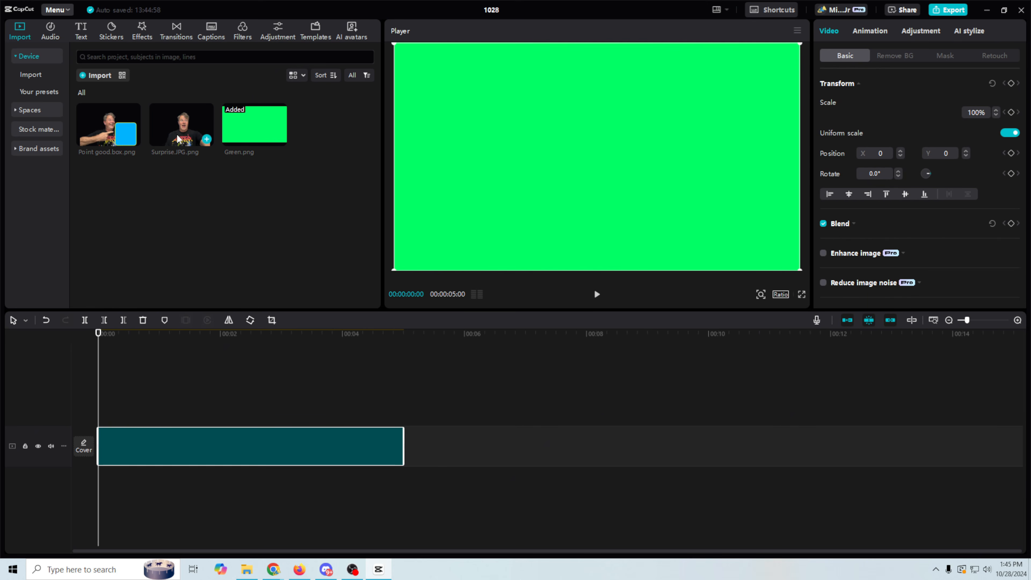
# Layer Surprise.JPG above Green from 0:00 and shrink it to about 69%.
pyautogui.moveTo(177, 134); pyautogui.dragTo(145, 403)
pyautogui.moveTo(269, 408); pyautogui.dragTo(240, 412)
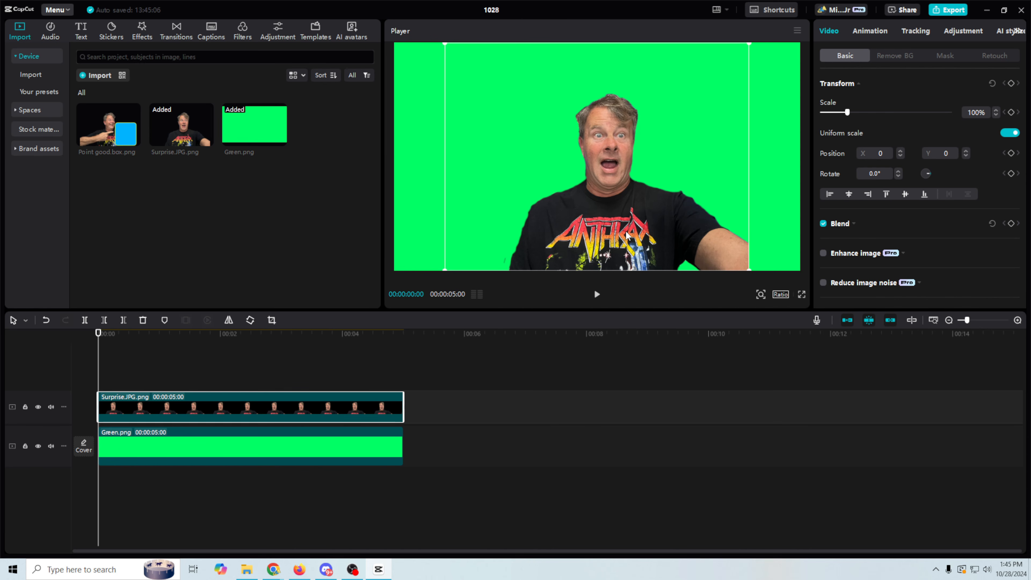
pyautogui.moveTo(626, 234); pyautogui.dragTo(607, 220)
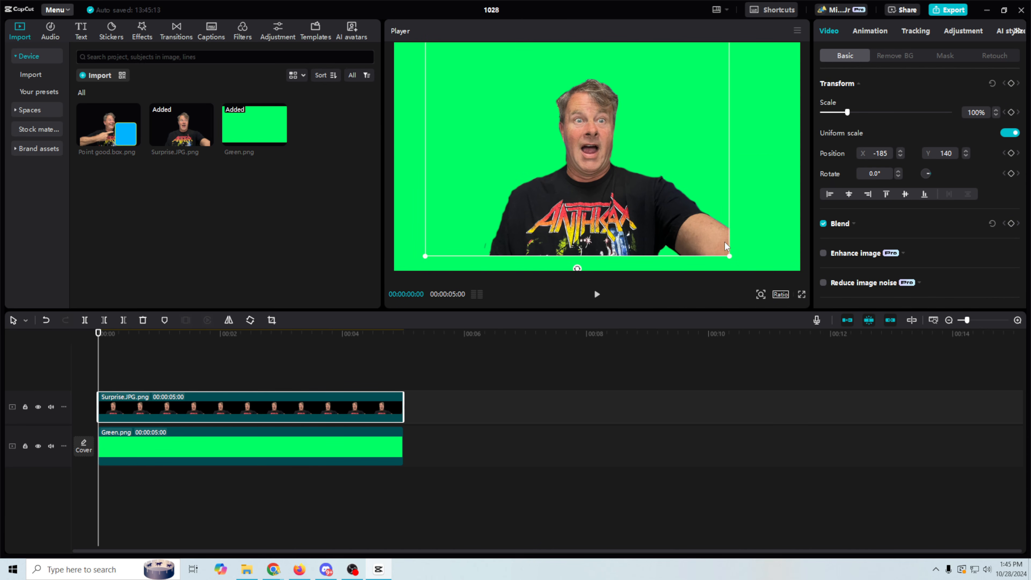
pyautogui.moveTo(731, 257); pyautogui.dragTo(755, 272)
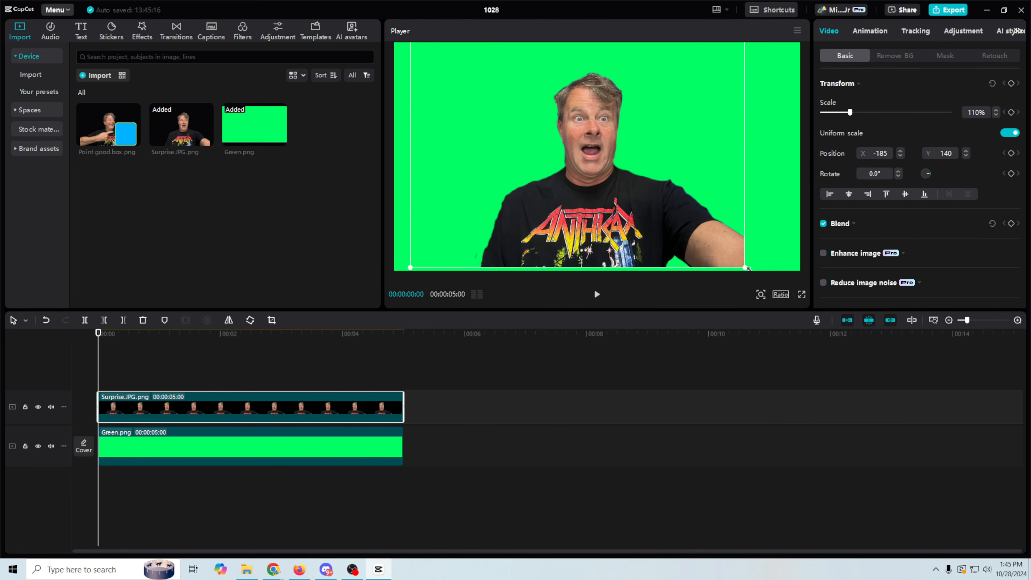
pyautogui.moveTo(745, 267); pyautogui.dragTo(663, 190)
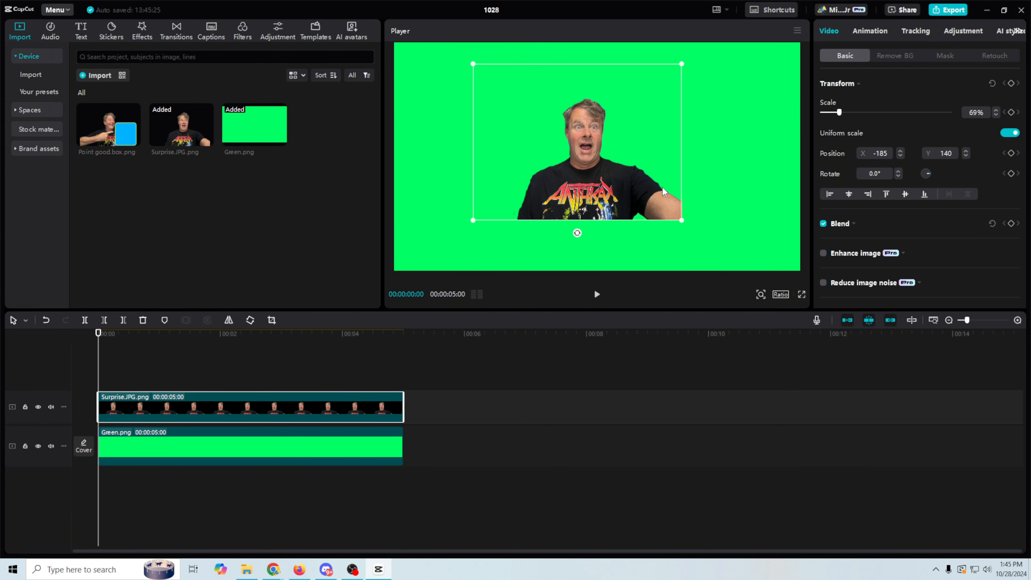
# Rotate the Surprise image -90° so it peeks in from the right edge, and check frames at 2 and 5 seconds.
pyautogui.moveTo(577, 234); pyautogui.dragTo(698, 145)
pyautogui.moveTo(639, 158); pyautogui.dragTo(783, 186)
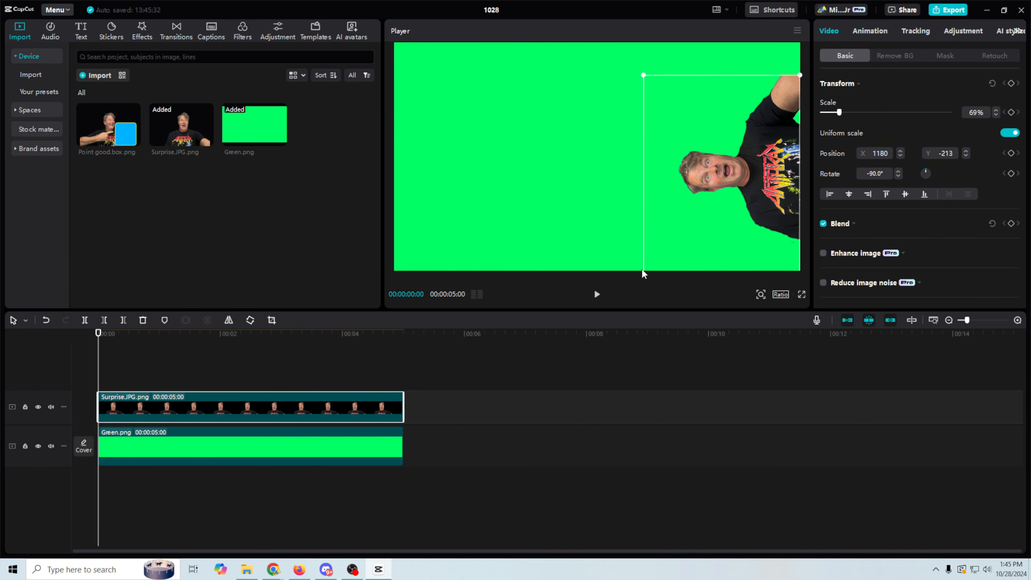
pyautogui.click(245, 331)
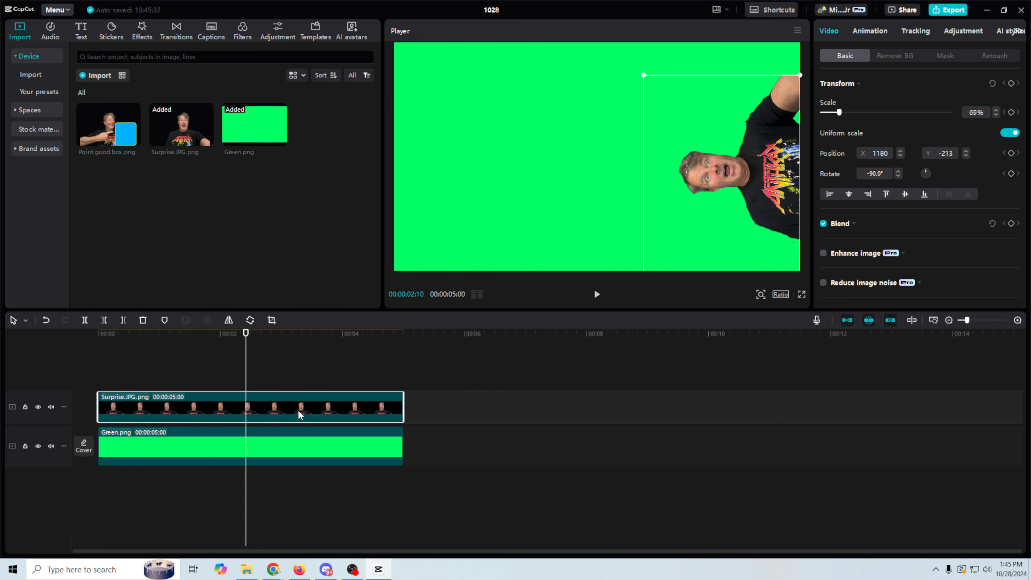
pyautogui.click(404, 332)
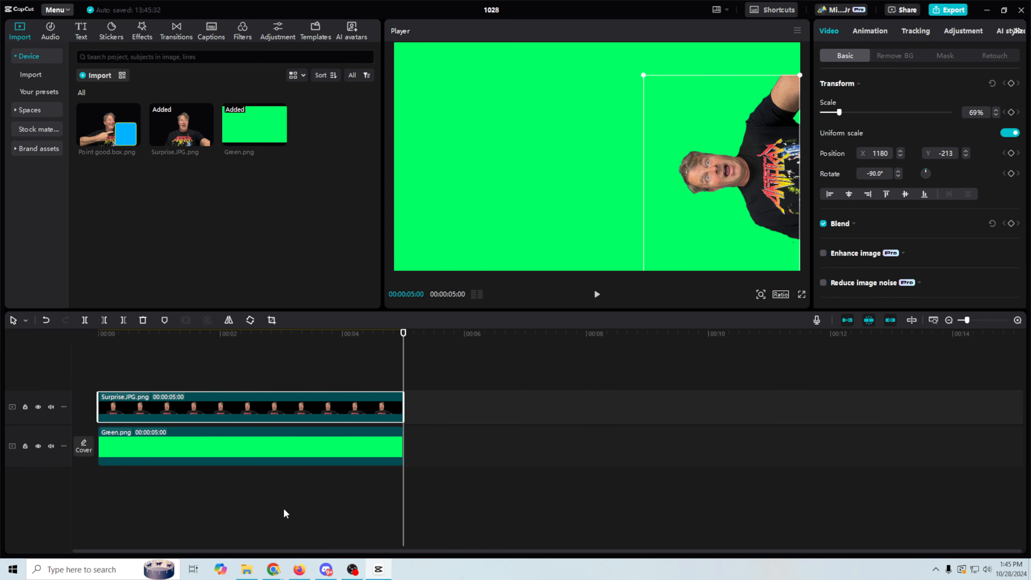
pyautogui.click(246, 569)
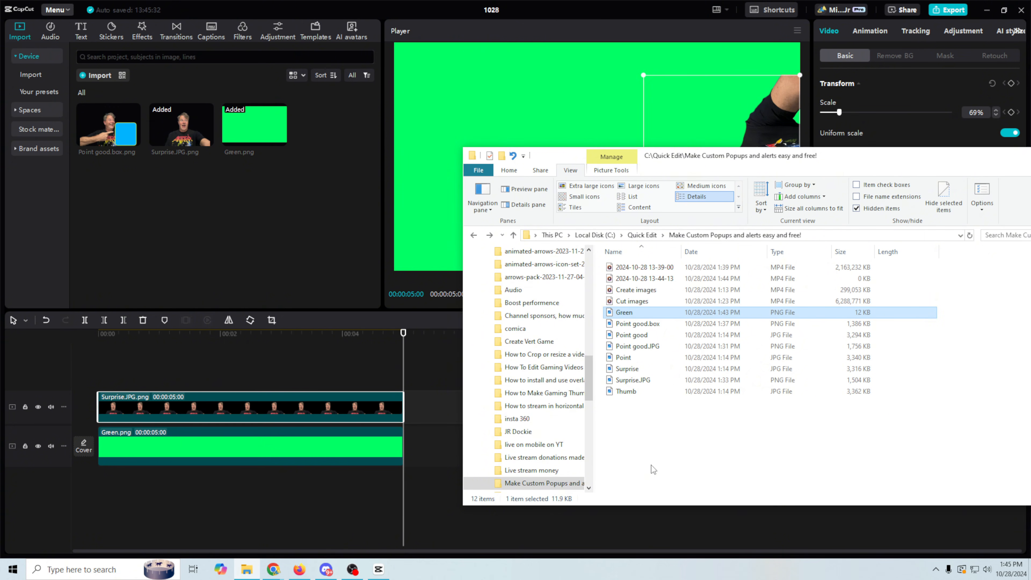
pyautogui.moveTo(588, 384); pyautogui.dragTo(583, 439)
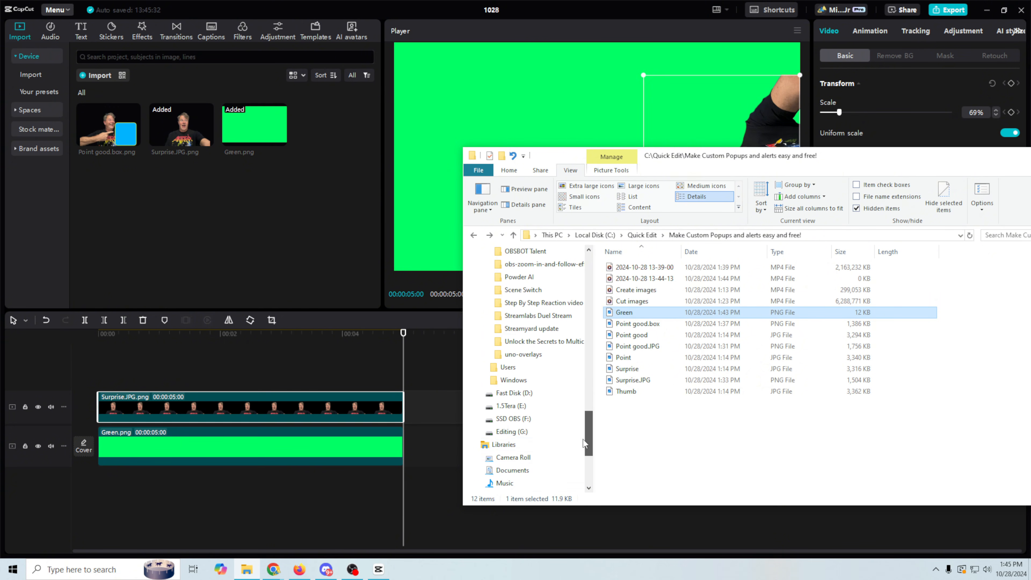
# Import TOASTY SOUND EFFECT (MORTAL KOMBAT) from SSD OBS (F:) > Current Live Streaming Assets.
pyautogui.click(506, 422)
pyautogui.scroll(-2, 687, 396)
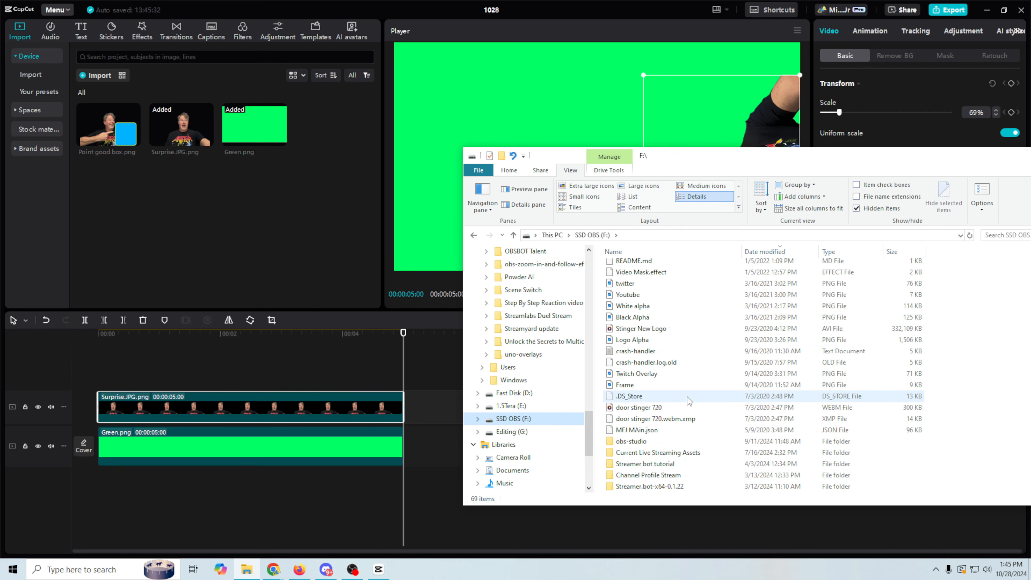
pyautogui.click(659, 385)
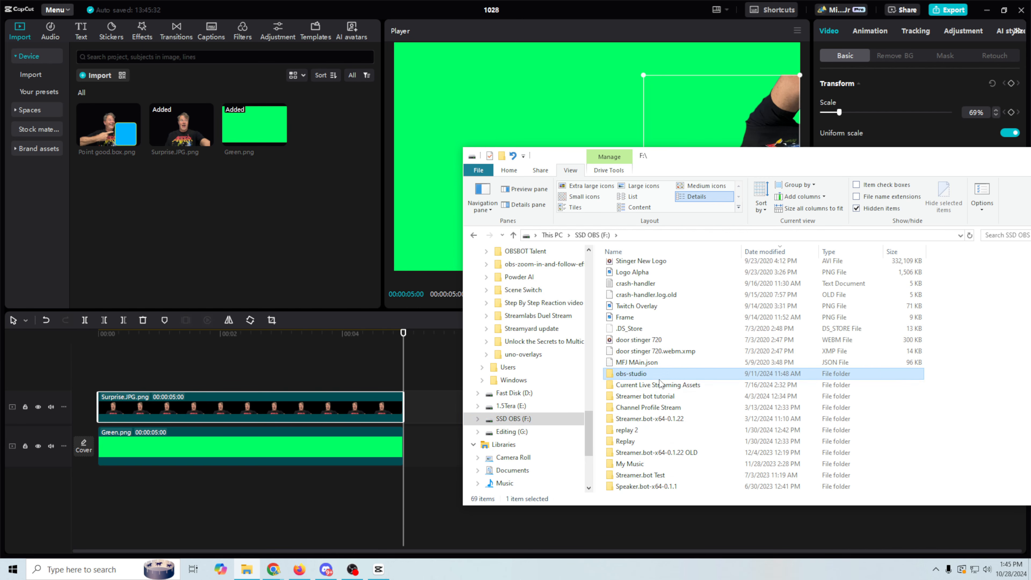
pyautogui.doubleClick(659, 385)
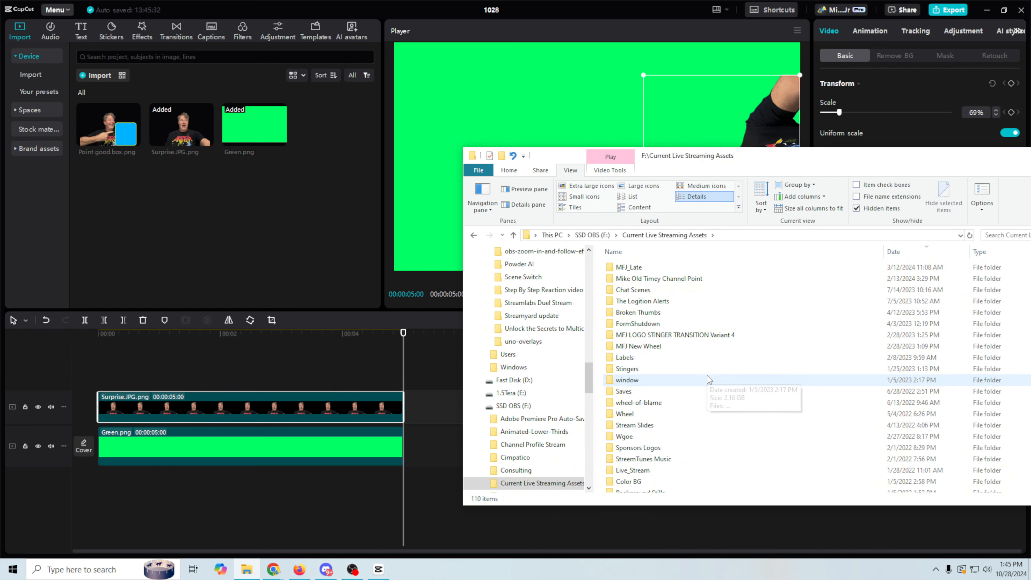
pyautogui.scroll(-10, 707, 378)
pyautogui.click(666, 430)
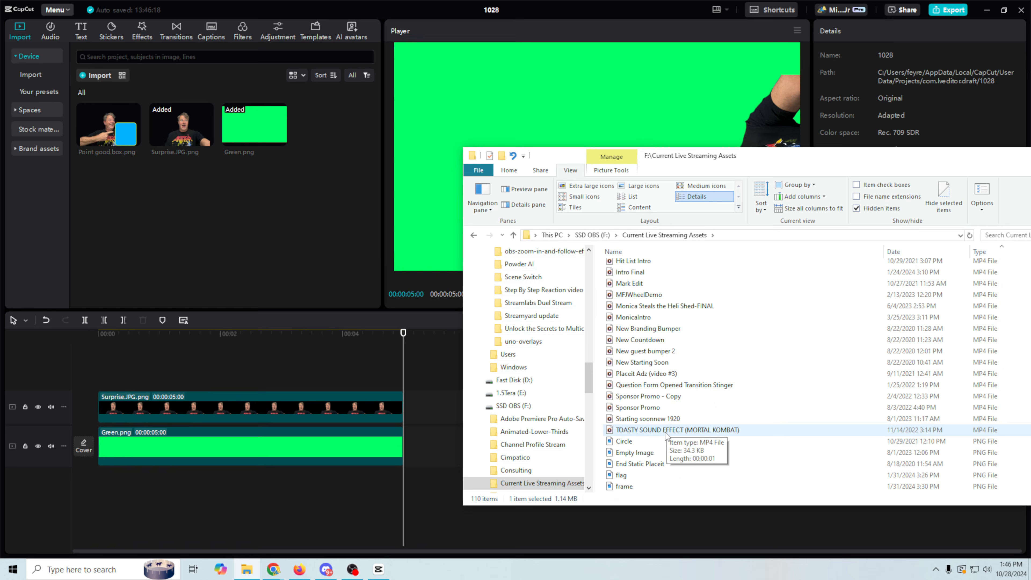
pyautogui.moveTo(666, 434); pyautogui.dragTo(209, 231)
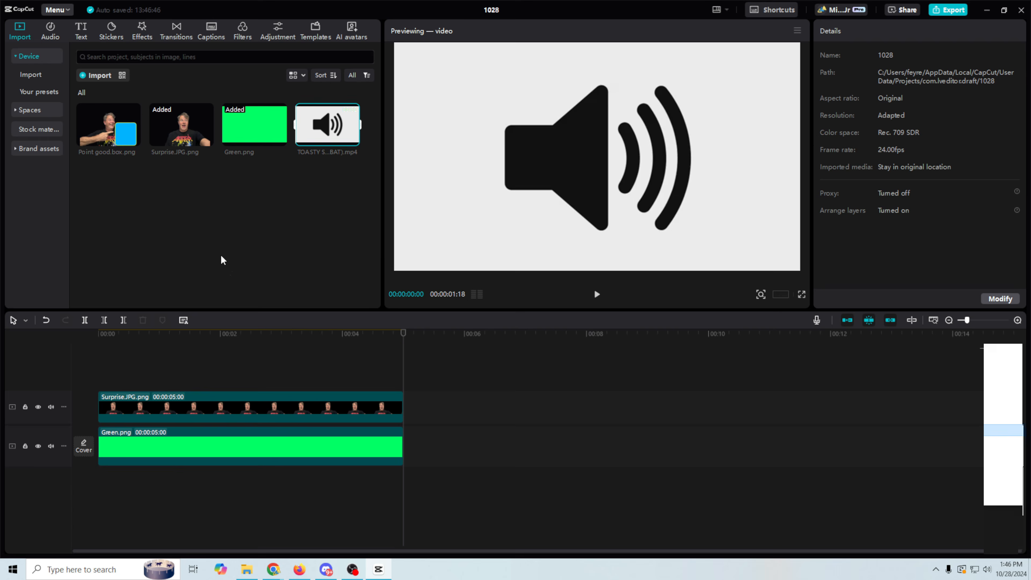
# Put TOASTY on its own track and trim Surprise and Green to 00:00:03:02.
pyautogui.moveTo(334, 134); pyautogui.dragTo(96, 485)
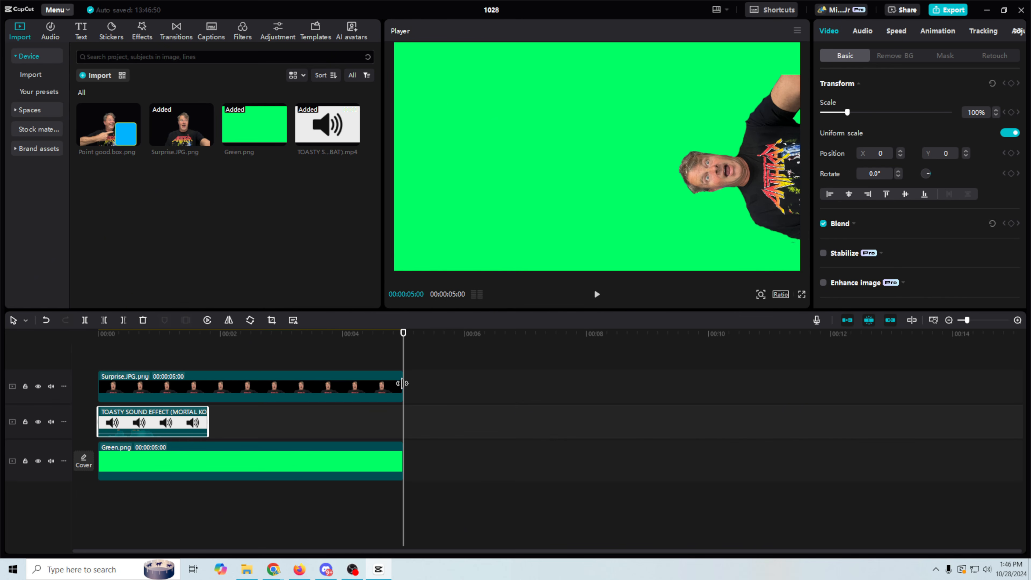
pyautogui.click(398, 385)
pyautogui.moveTo(398, 384); pyautogui.dragTo(287, 385)
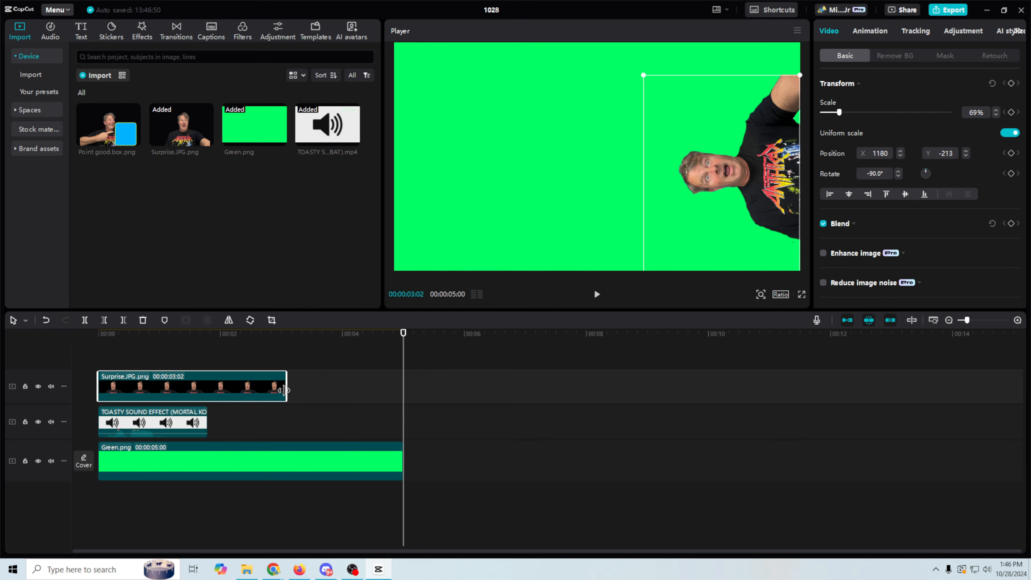
pyautogui.moveTo(401, 468); pyautogui.dragTo(287, 468)
# Hide the TOASTY track, preview 00:00:01:14, and make TOASTY start slightly later.
pyautogui.click(195, 342)
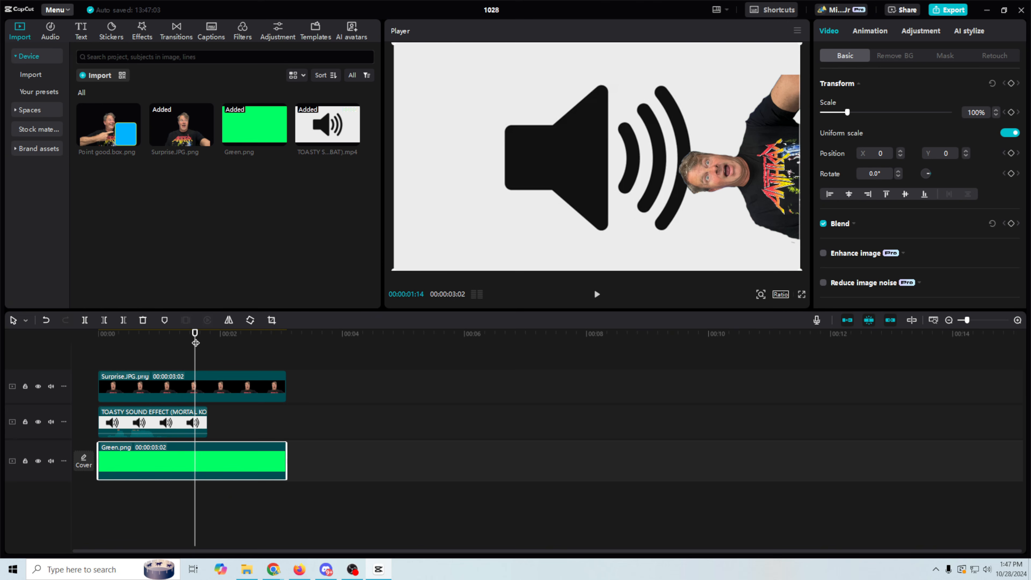
pyautogui.moveTo(195, 333); pyautogui.dragTo(197, 333)
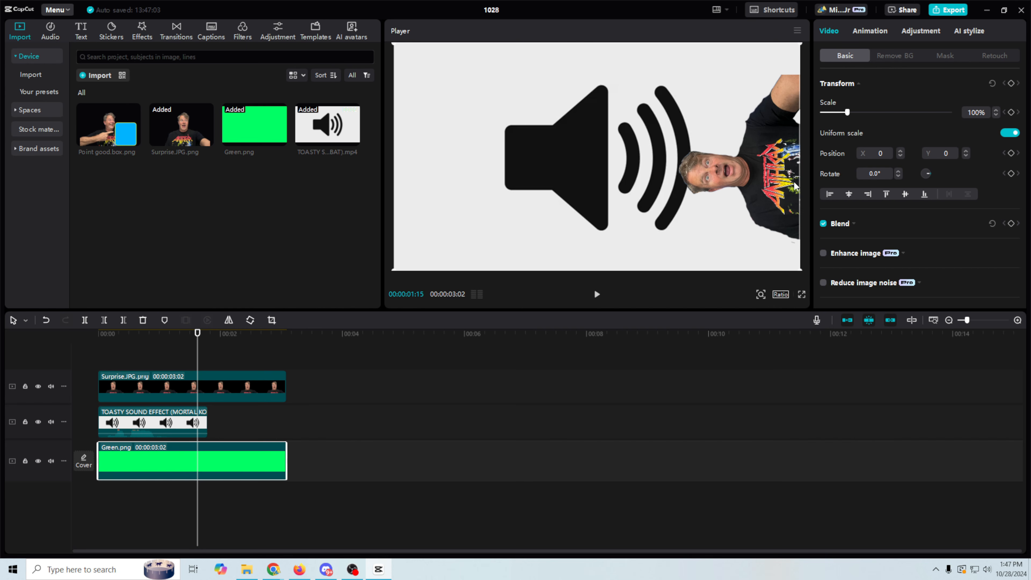
pyautogui.click(38, 421)
pyautogui.moveTo(197, 334); pyautogui.dragTo(195, 334)
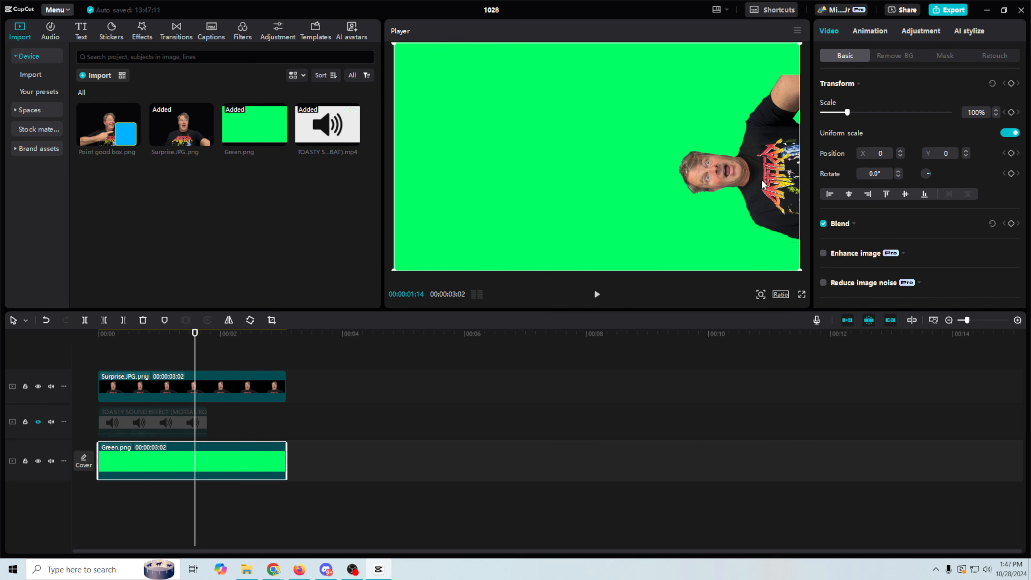
pyautogui.click(770, 187)
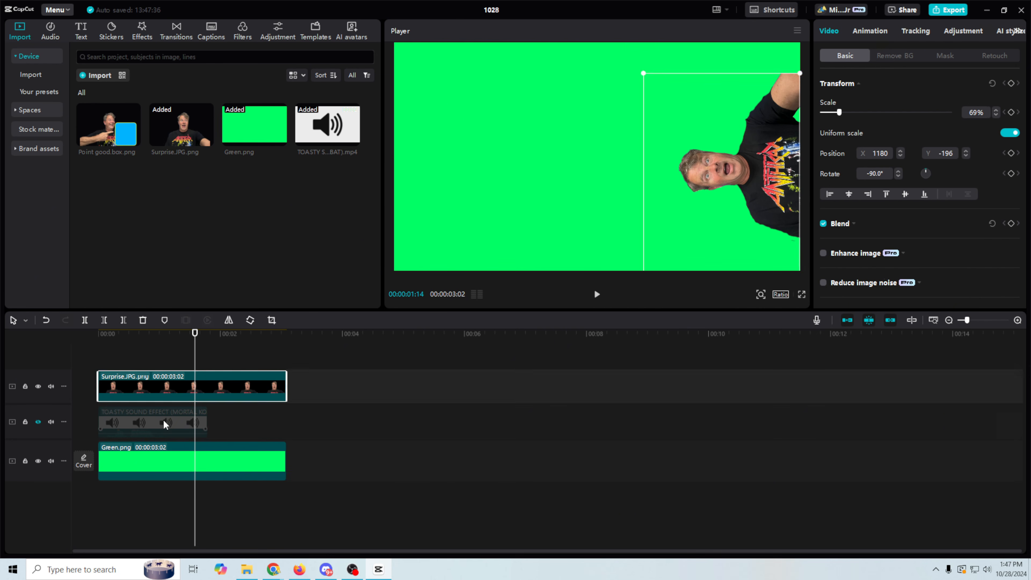
pyautogui.moveTo(165, 421); pyautogui.dragTo(198, 426)
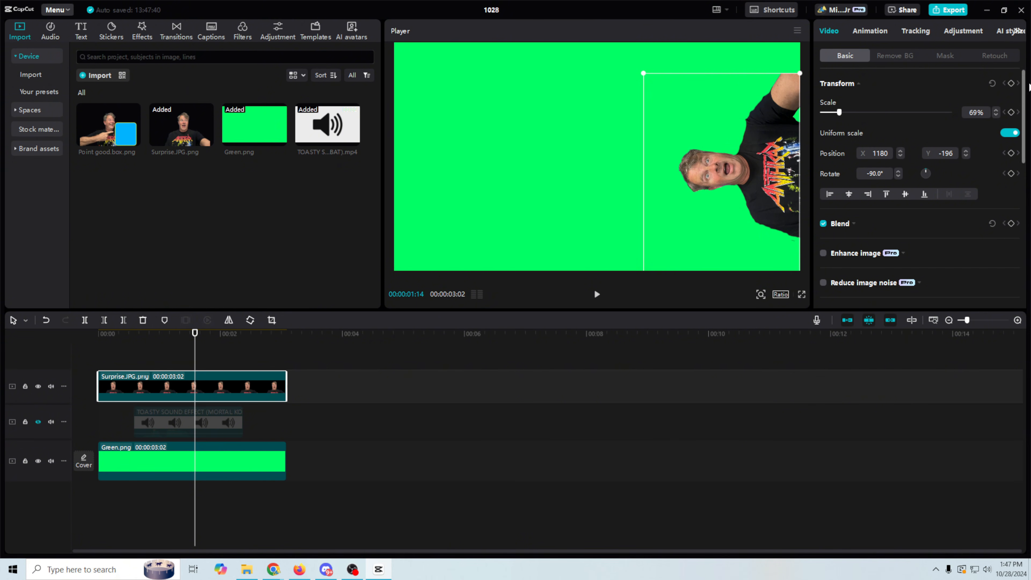
# Keyframe Surprise's position at 00:00:01:14, move it off the right edge at 0:00, and preview.
pyautogui.click(1011, 84)
pyautogui.moveTo(195, 334); pyautogui.dragTo(84, 345)
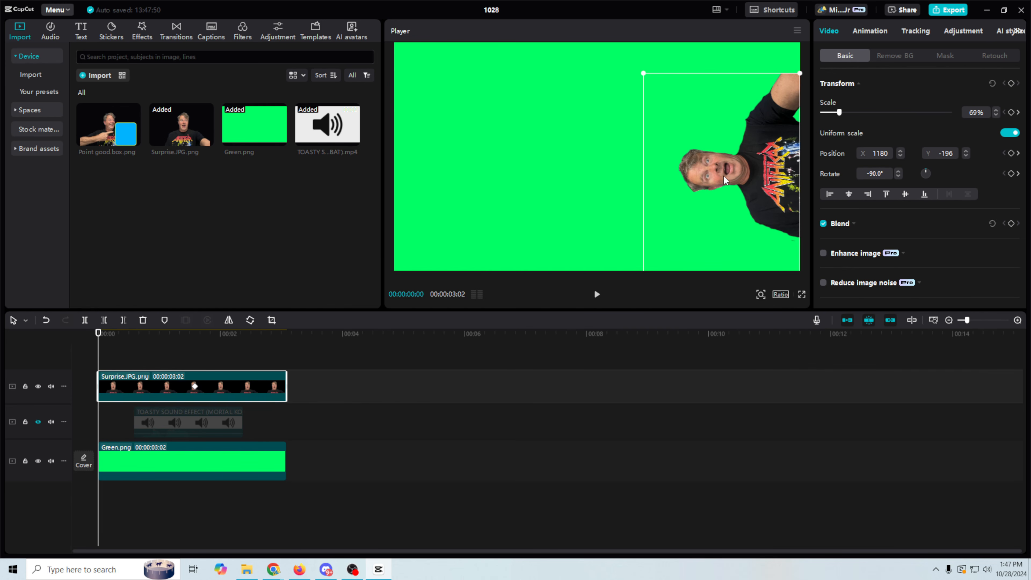
pyautogui.moveTo(725, 180); pyautogui.dragTo(849, 176)
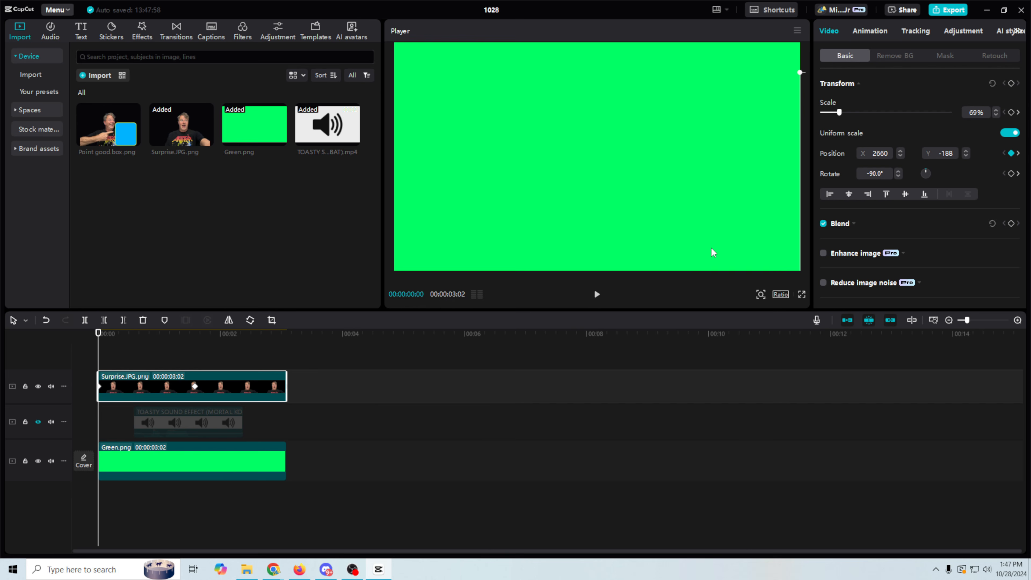
pyautogui.click(597, 294)
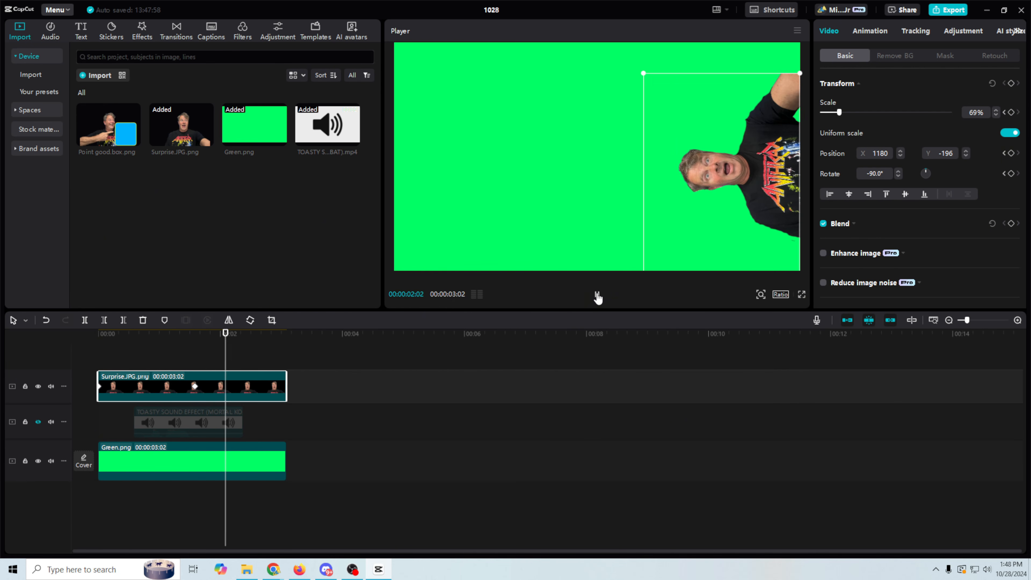
pyautogui.click(596, 294)
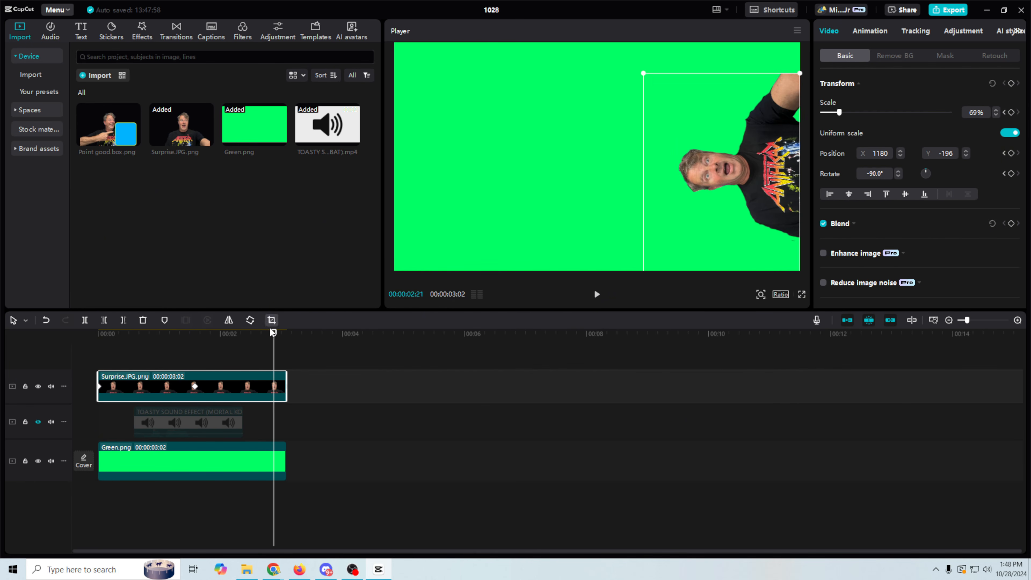
pyautogui.moveTo(274, 333); pyautogui.dragTo(285, 340)
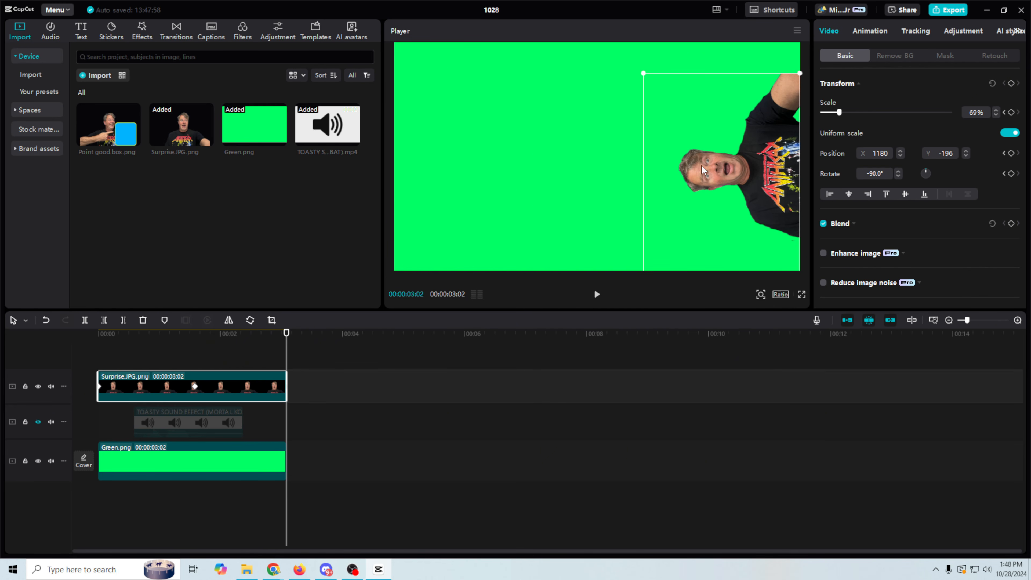
pyautogui.moveTo(701, 166); pyautogui.dragTo(763, 166)
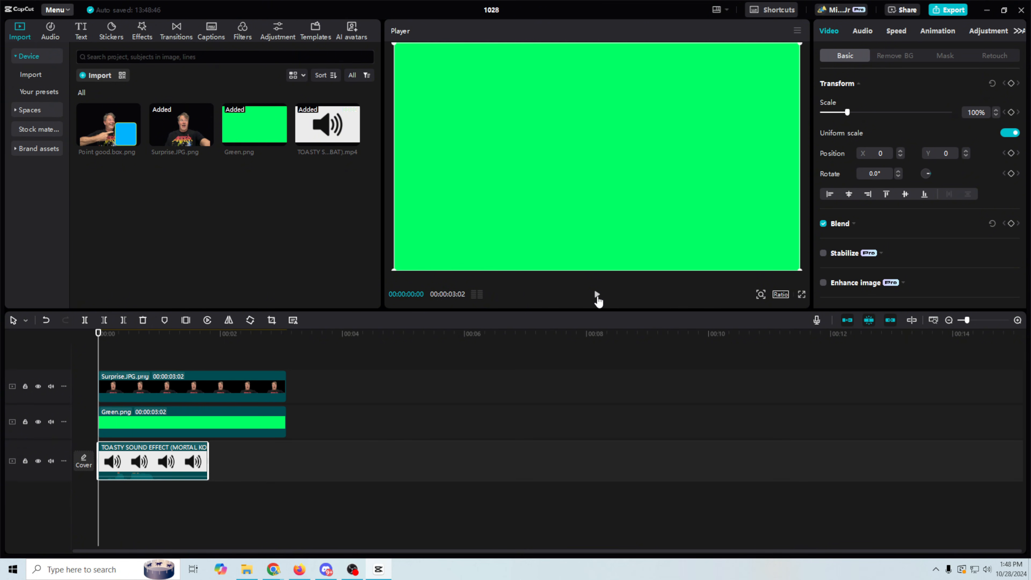
# Preview the animation and shift the Surprise clip's in-place keyframe slightly later.
pyautogui.click(597, 296)
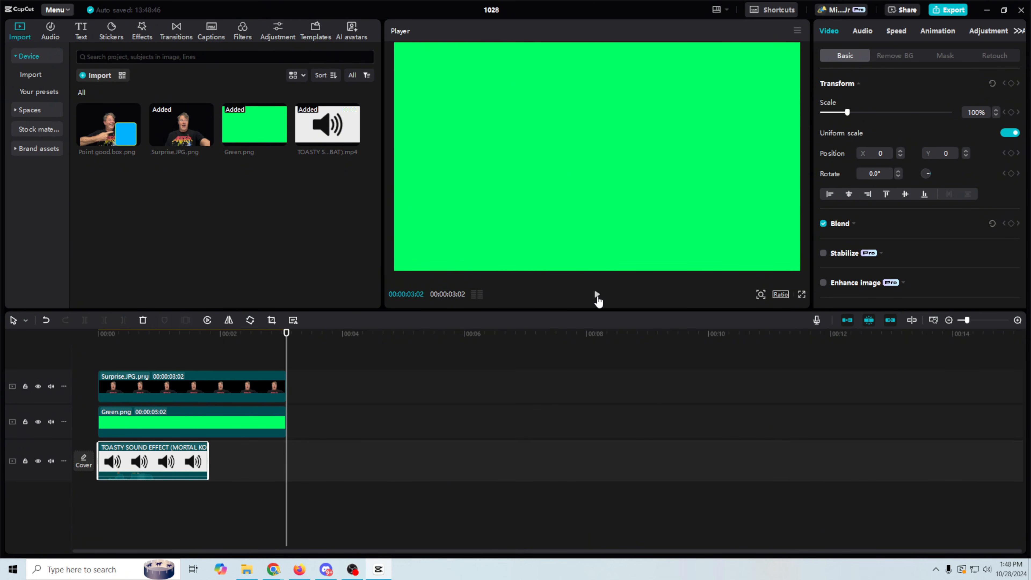
pyautogui.click(208, 385)
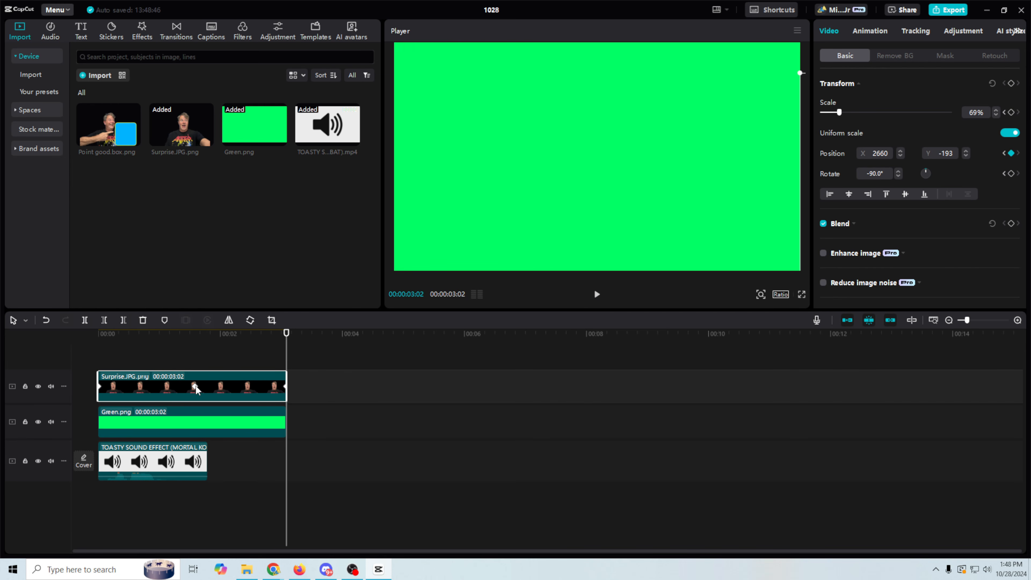
pyautogui.click(195, 385)
pyautogui.moveTo(137, 389); pyautogui.dragTo(140, 389)
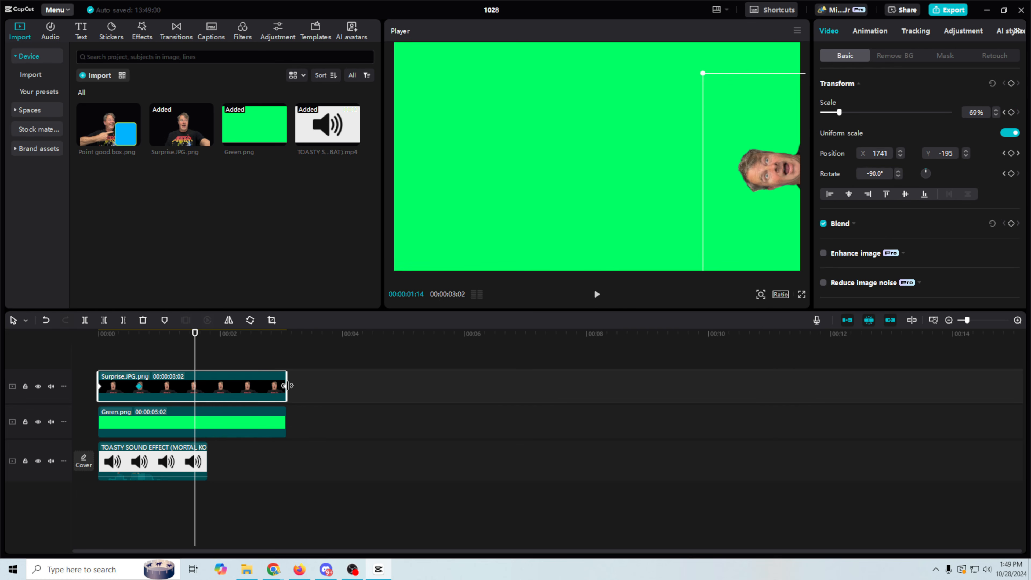
pyautogui.click(286, 386)
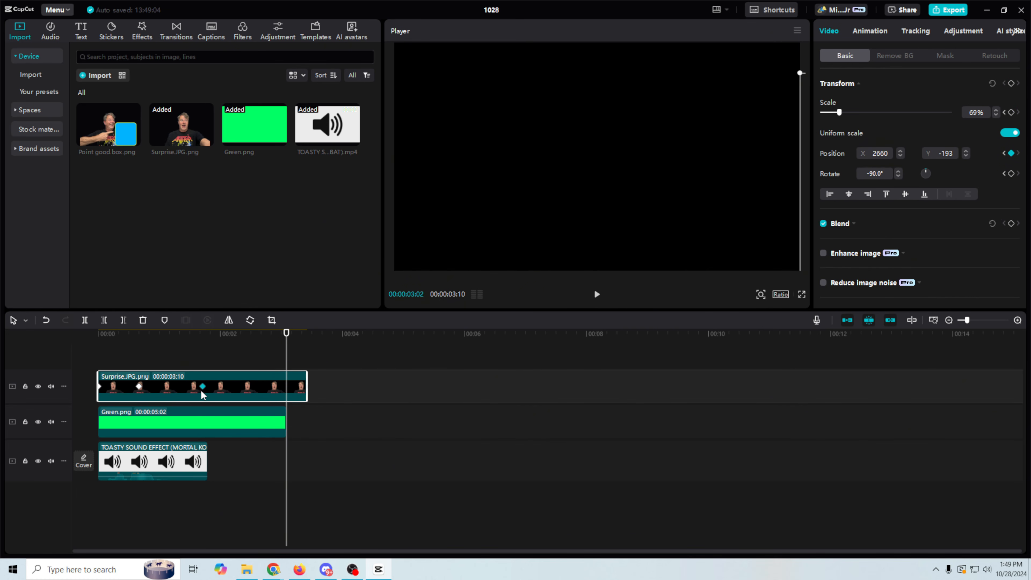
# Trim the Surprise image and Green background clips to 00:00:01:19 and replay the alert.
pyautogui.hotkey('ctrl', 'z')
pyautogui.moveTo(283, 422); pyautogui.dragTo(204, 421)
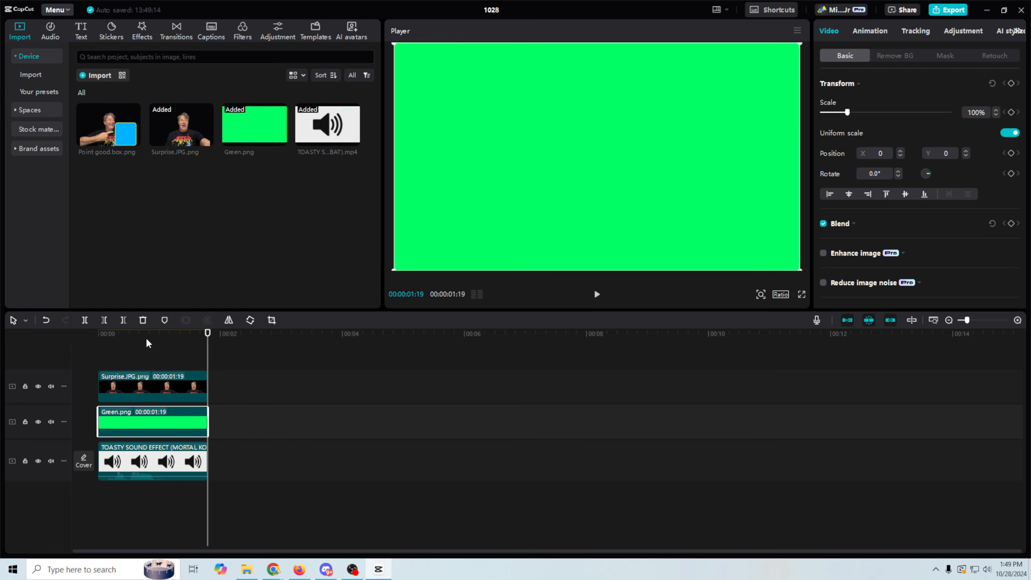
pyautogui.click(99, 335)
pyautogui.click(596, 294)
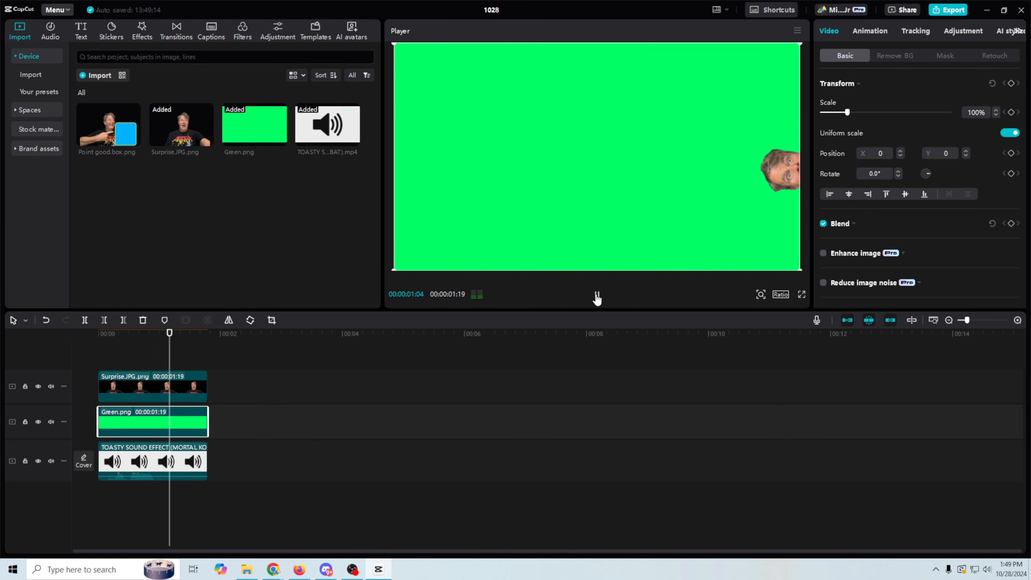
# Add a hold keyframe at 00:00:01:04 so Surprise stays put before sliding out right.
pyautogui.click(159, 388)
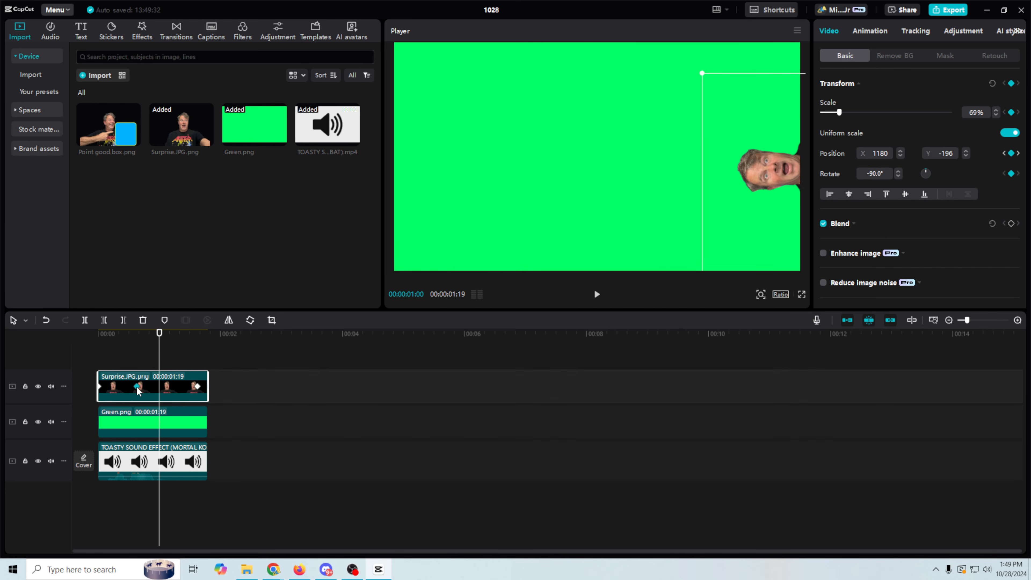
pyautogui.click(129, 387)
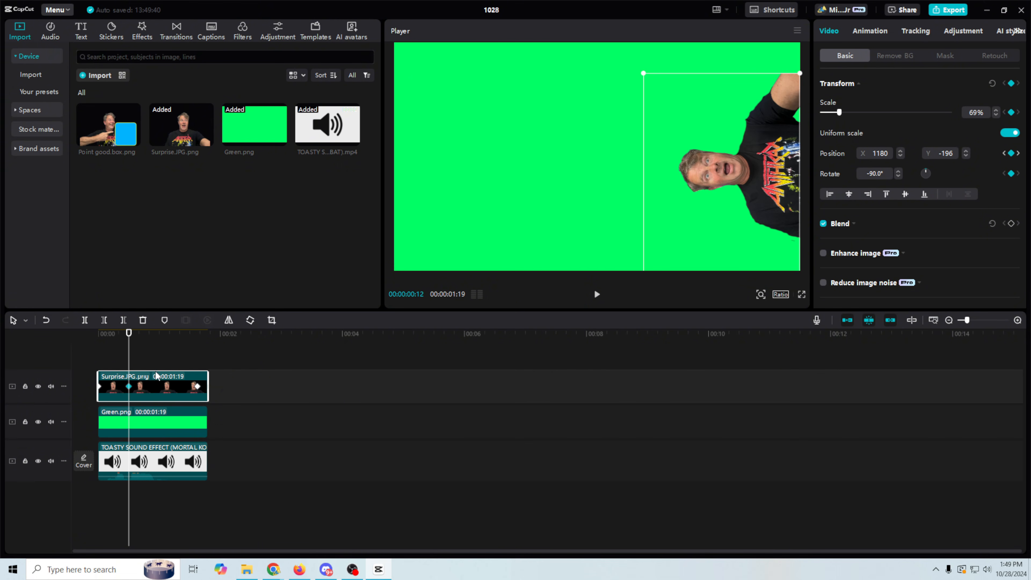
pyautogui.moveTo(164, 332); pyautogui.dragTo(173, 343)
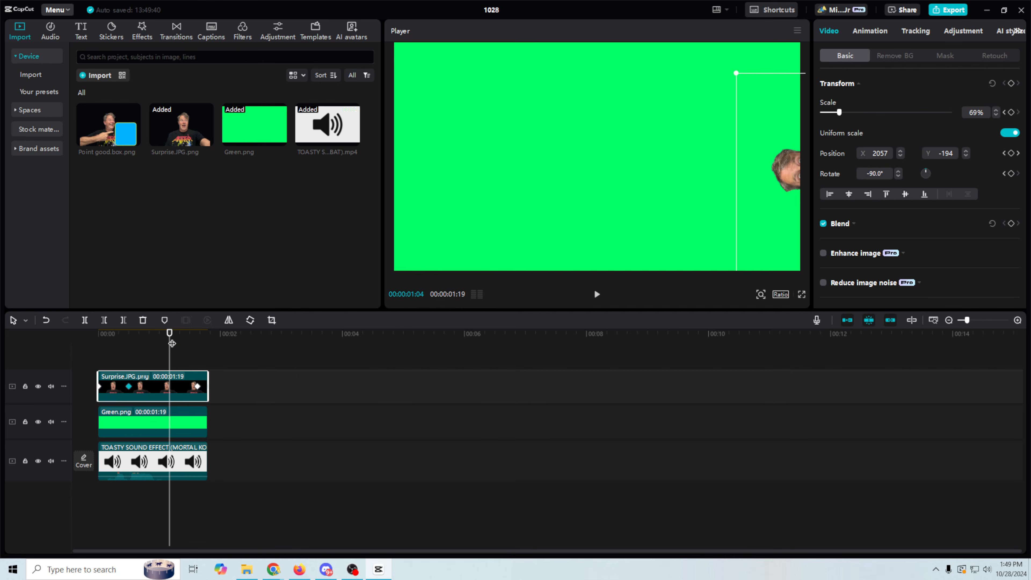
pyautogui.hotkey('ctrl', 'z')
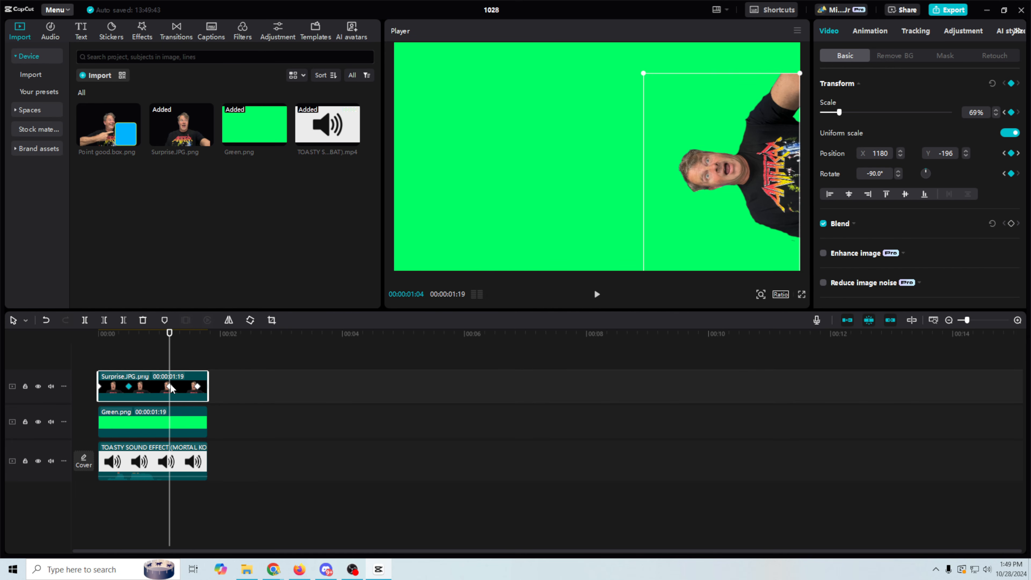
pyautogui.moveTo(170, 386); pyautogui.dragTo(135, 389)
pyautogui.click(134, 388)
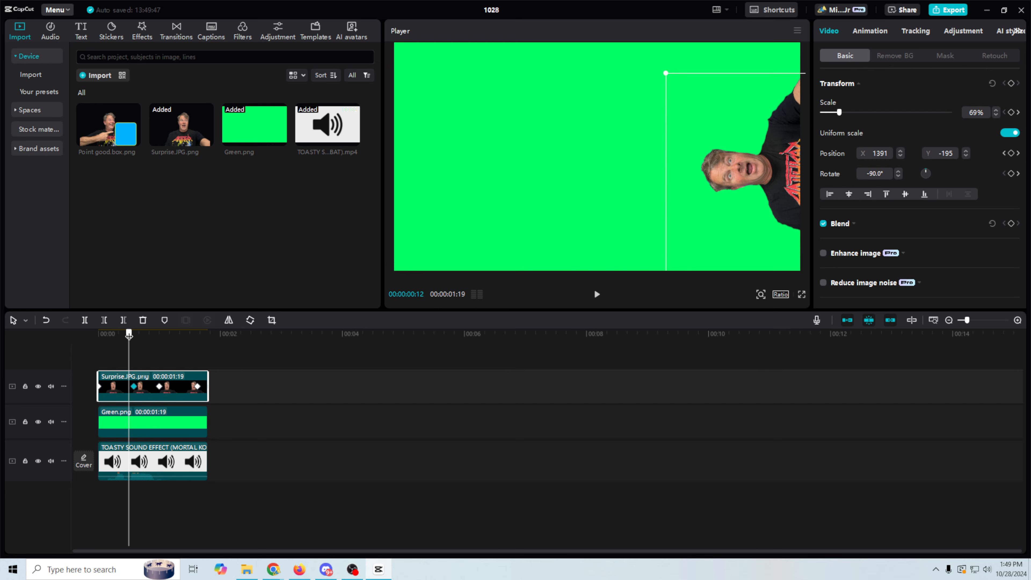
pyautogui.moveTo(129, 334); pyautogui.dragTo(66, 345)
pyautogui.click(597, 294)
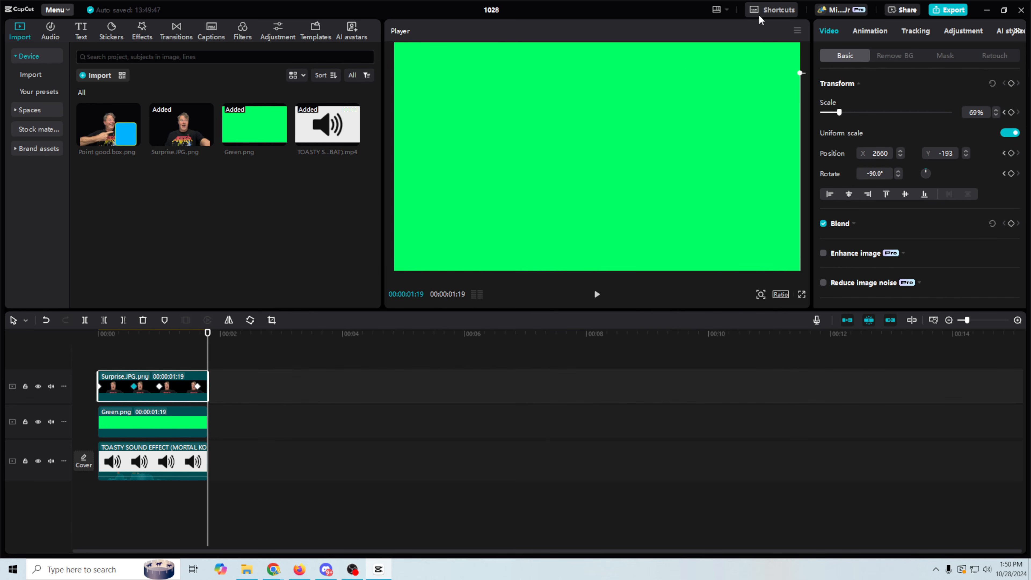
# Export the green-screen clip as a 4K 24fps MP4 named 'toasty'.
pyautogui.click(937, 11)
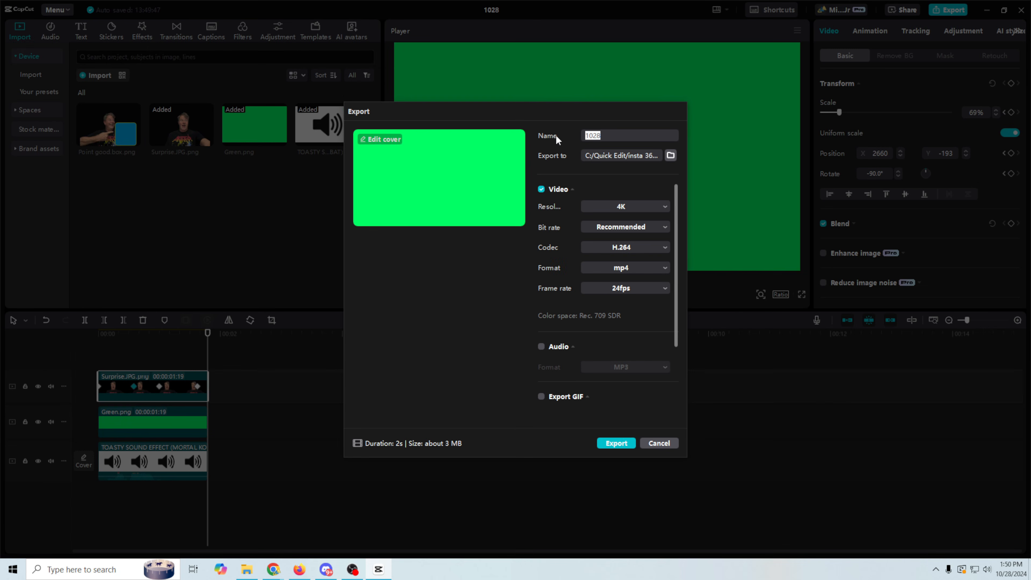
pyautogui.write('toasty')
pyautogui.click(617, 443)
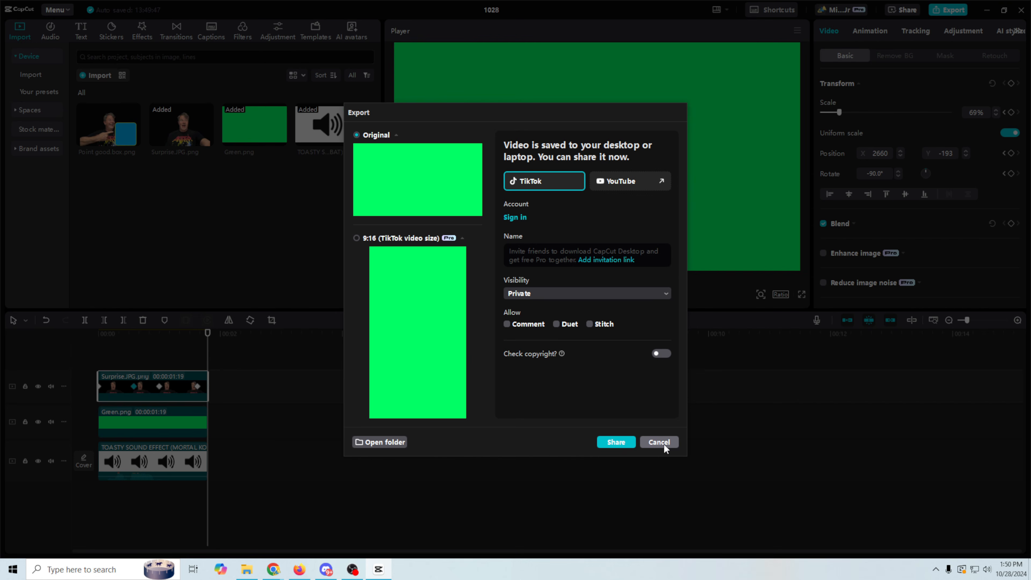
pyautogui.click(660, 443)
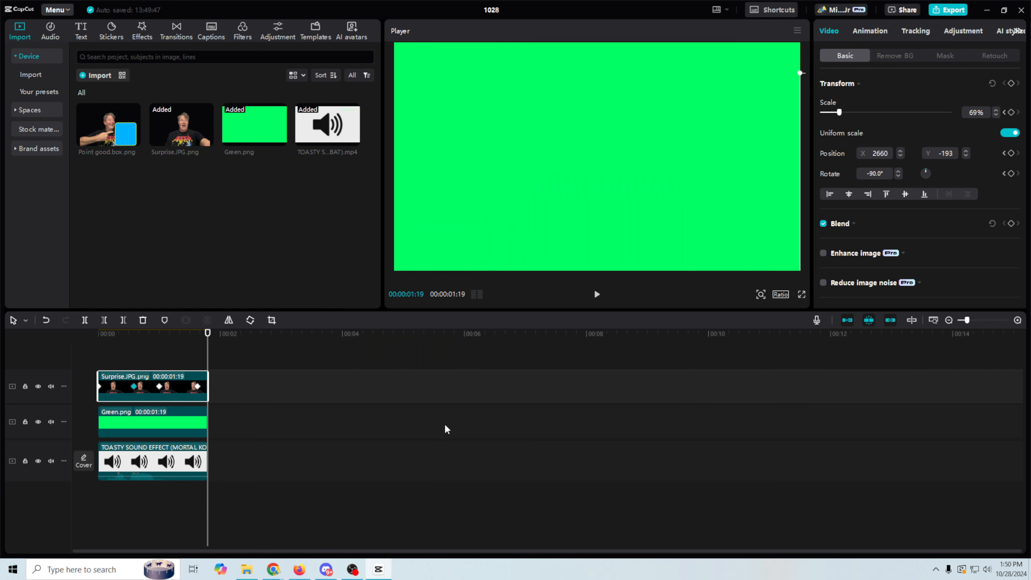
pyautogui.click(246, 569)
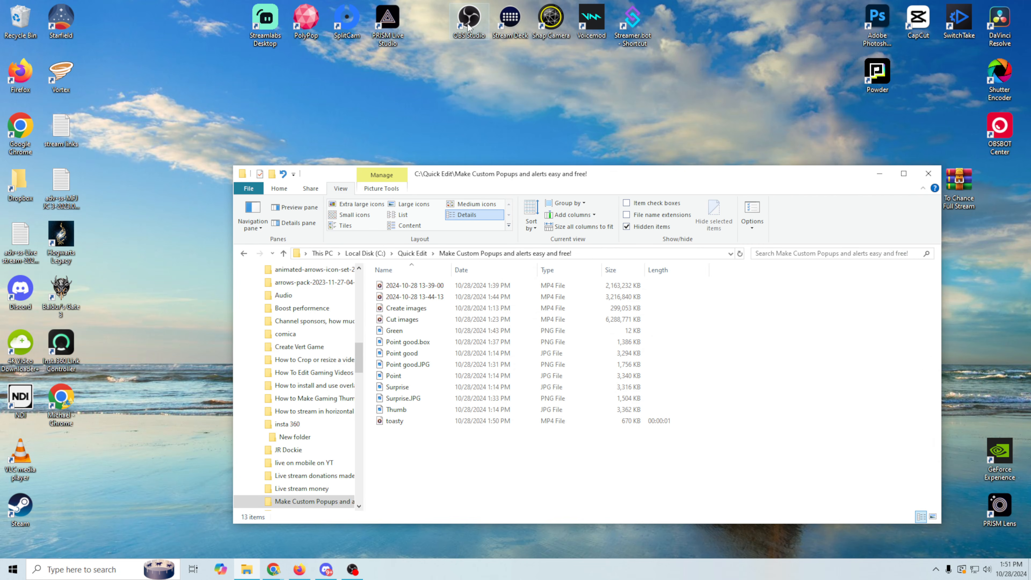
# Launch OBS Studio and create a new Media Source named 'toasty'.
pyautogui.doubleClick(469, 25)
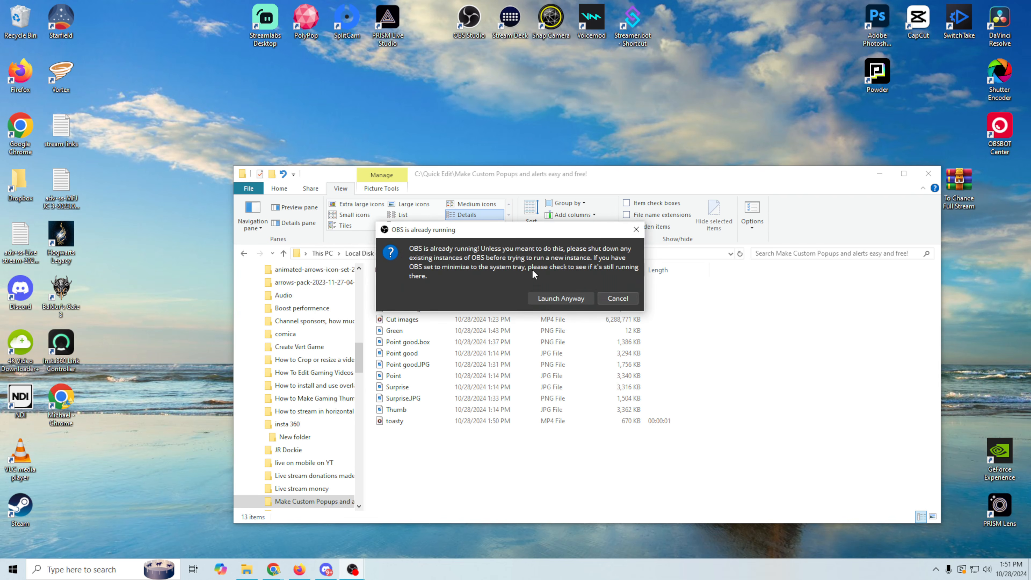
pyautogui.click(562, 296)
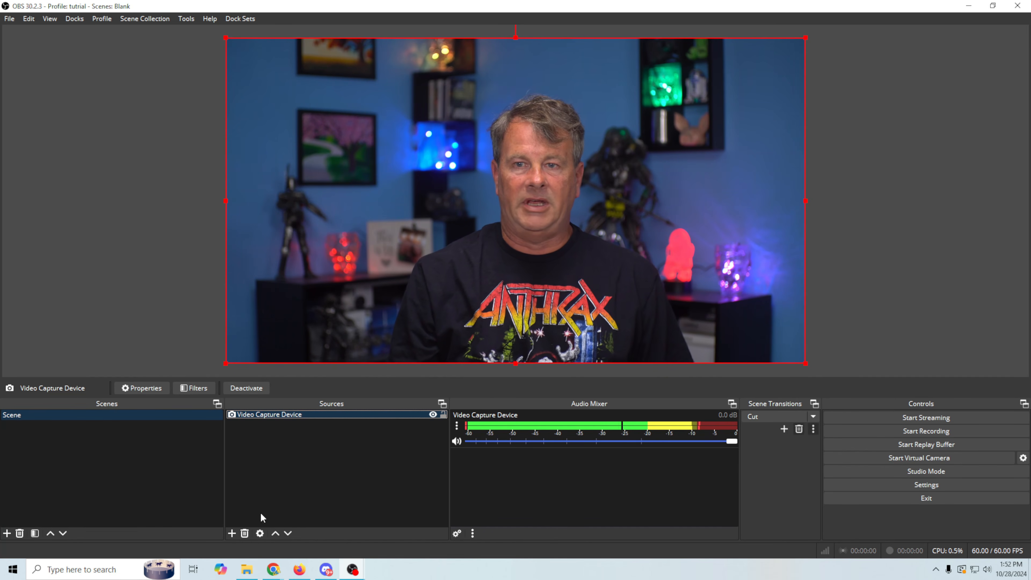
pyautogui.click(232, 533)
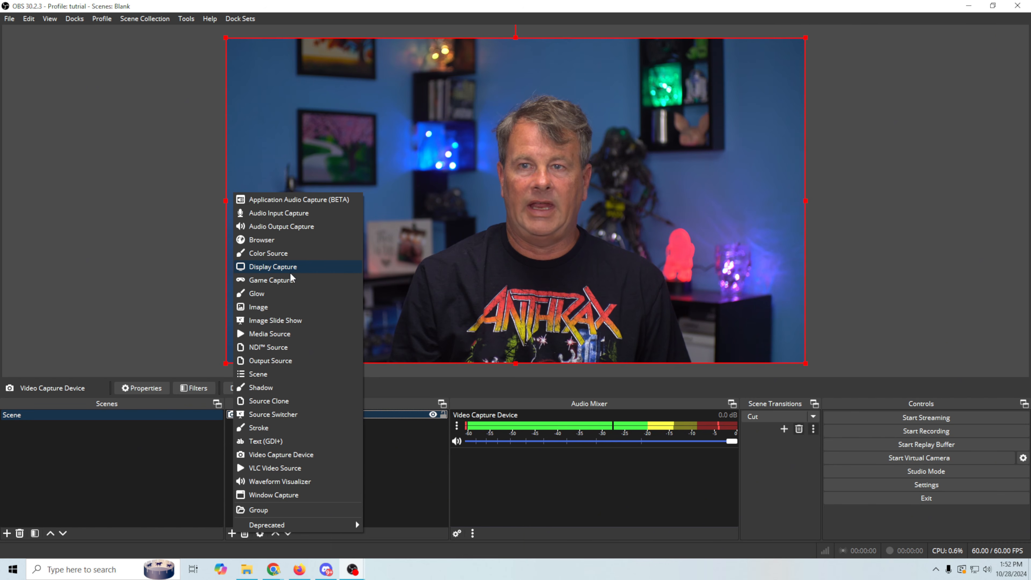
pyautogui.click(283, 335)
pyautogui.write('toasty')
pyautogui.click(540, 352)
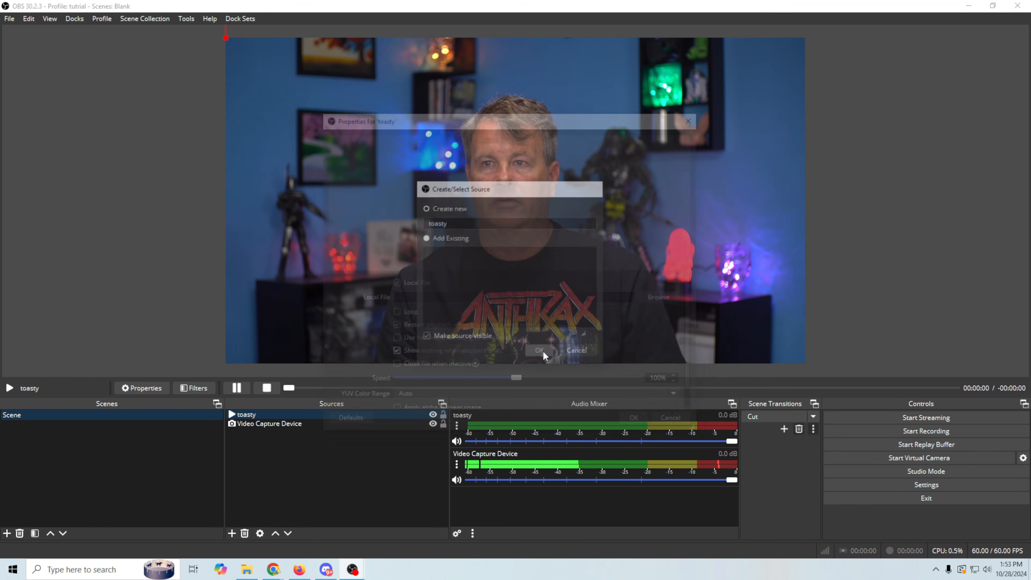
# Set the toasty source's local file to toasty.mp4 from the project folder.
pyautogui.click(674, 296)
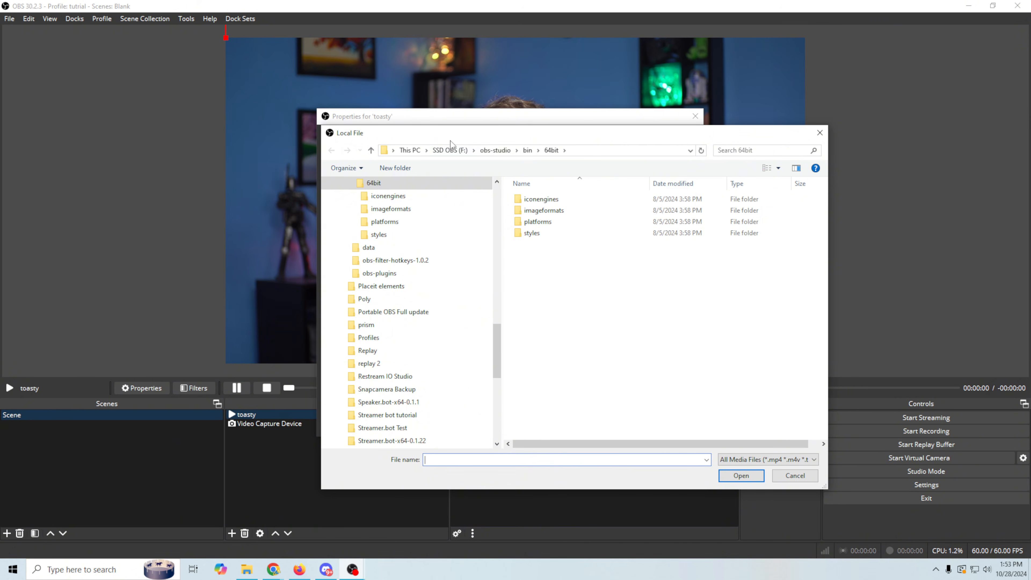
pyautogui.scroll(10, 410, 276)
pyautogui.click(408, 274)
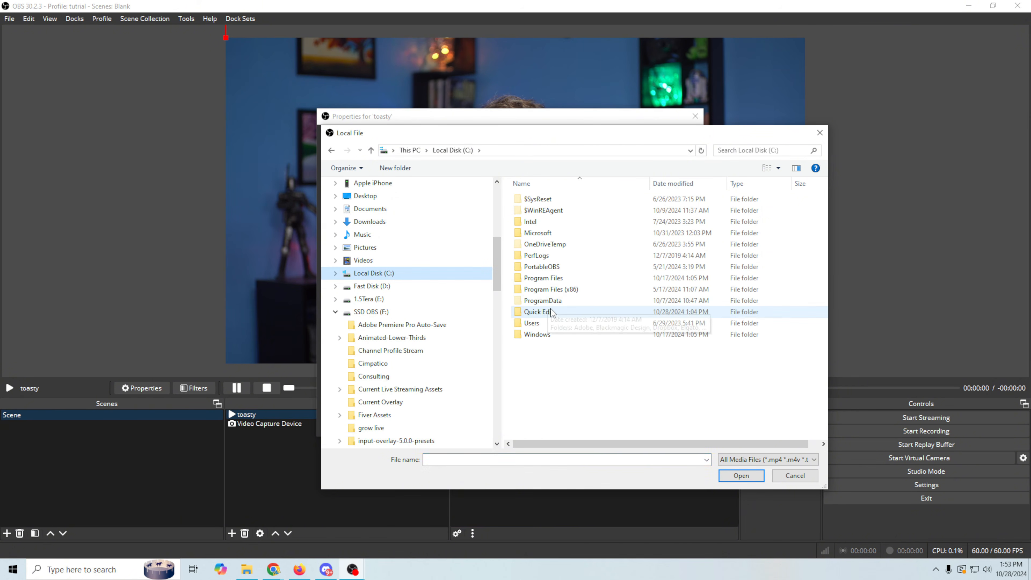
pyautogui.doubleClick(538, 312)
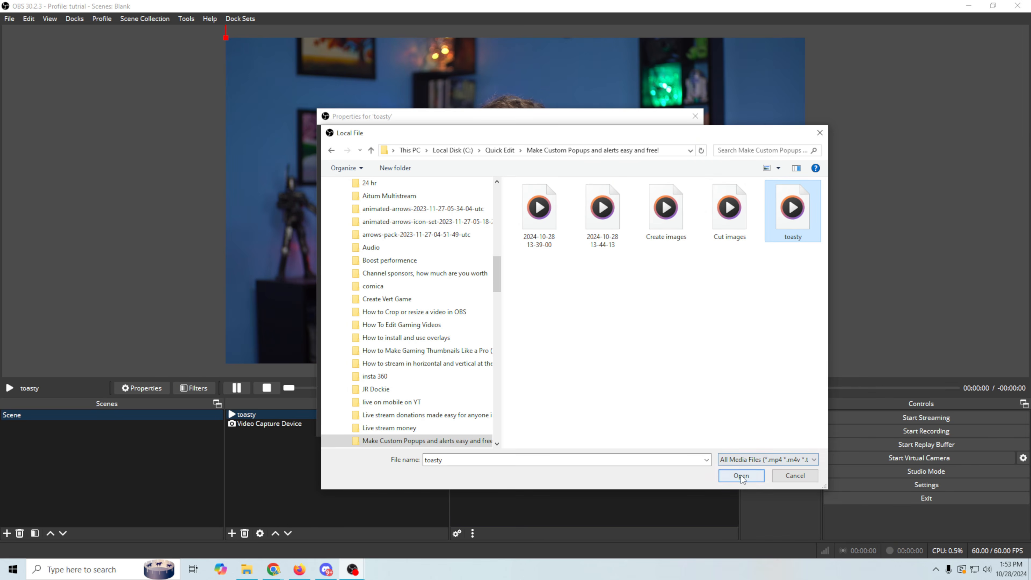
pyautogui.click(741, 476)
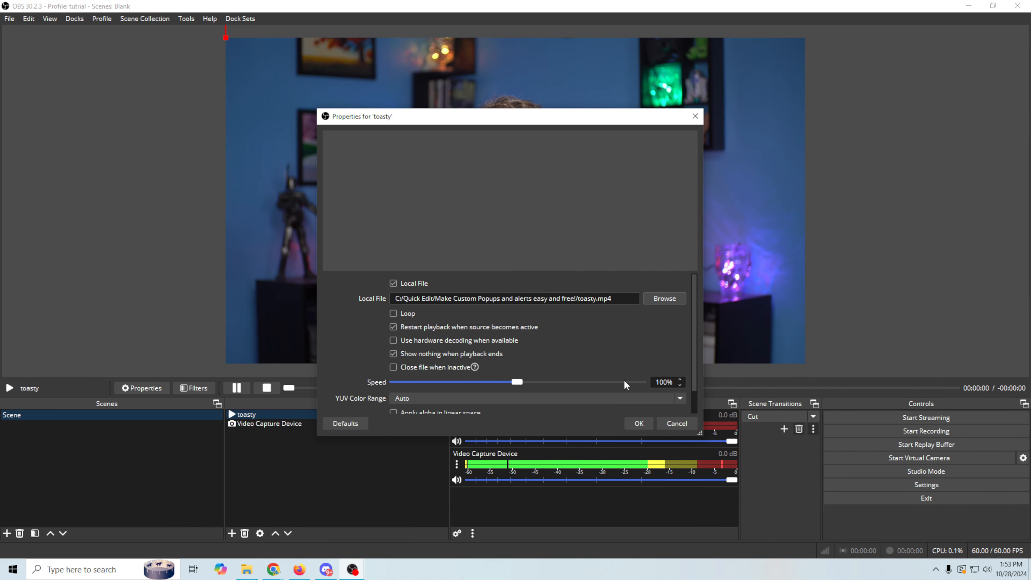
pyautogui.click(639, 423)
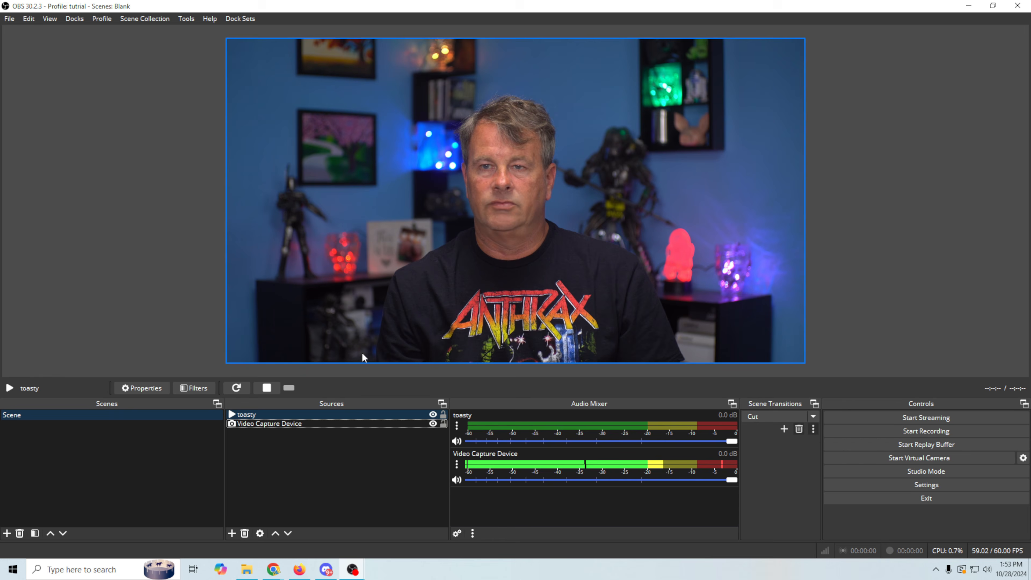
# Turn on Loop in the toasty source's properties.
pyautogui.rightClick(425, 414)
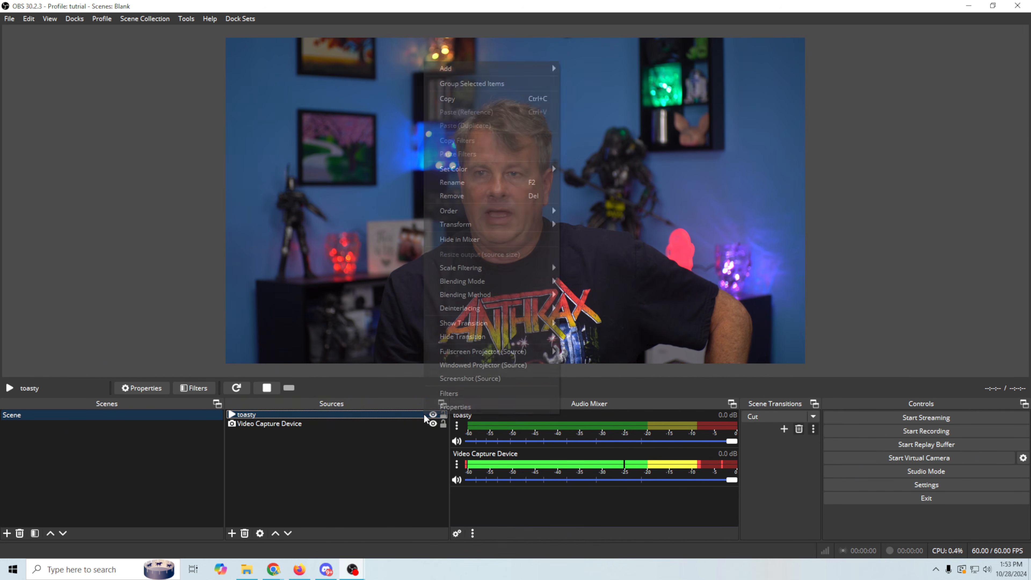
pyautogui.click(443, 407)
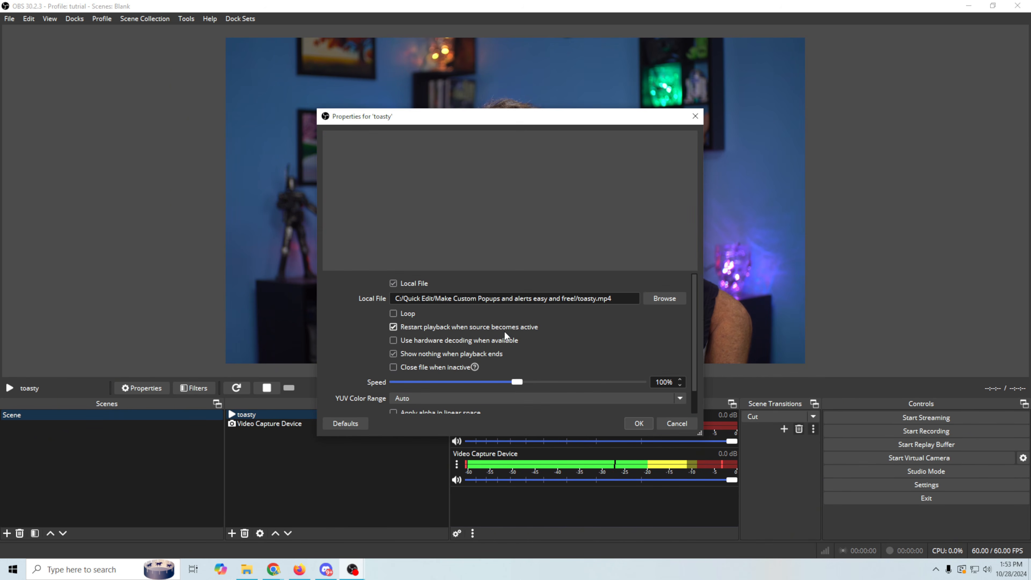
pyautogui.click(392, 314)
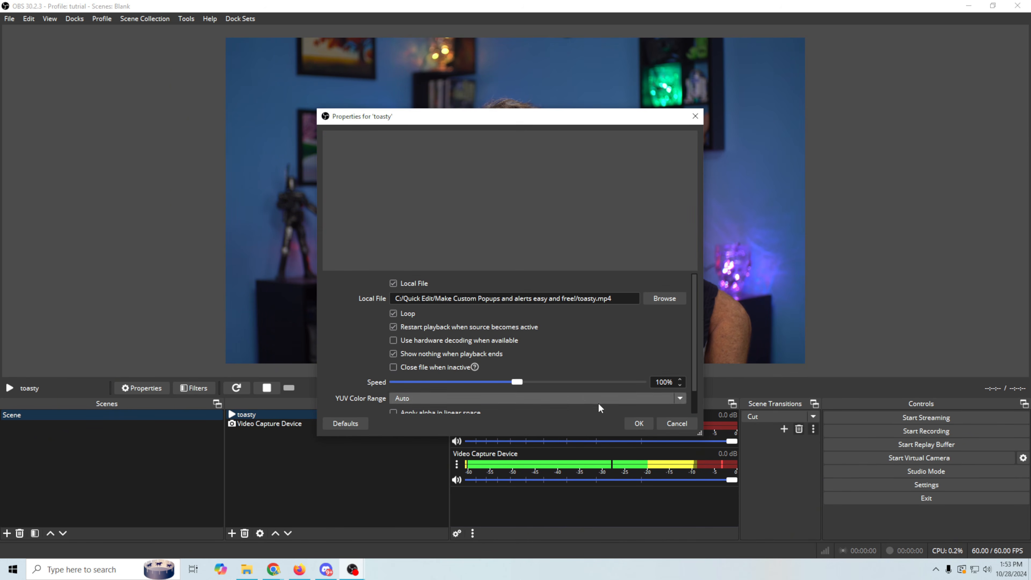
pyautogui.click(639, 422)
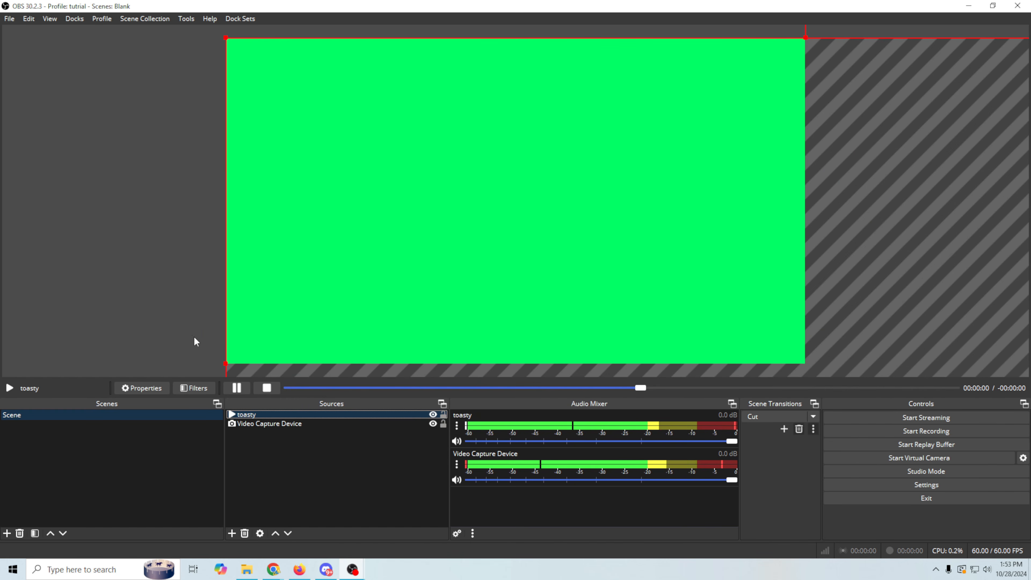
# Fit the toasty clip to fill the whole canvas.
pyautogui.rightClick(486, 314)
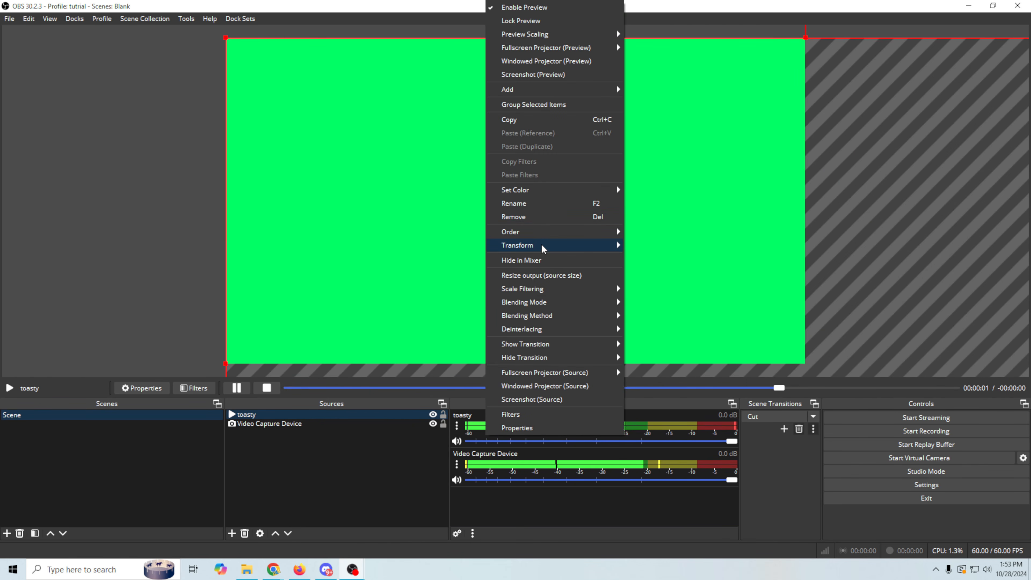
pyautogui.moveTo(541, 246)
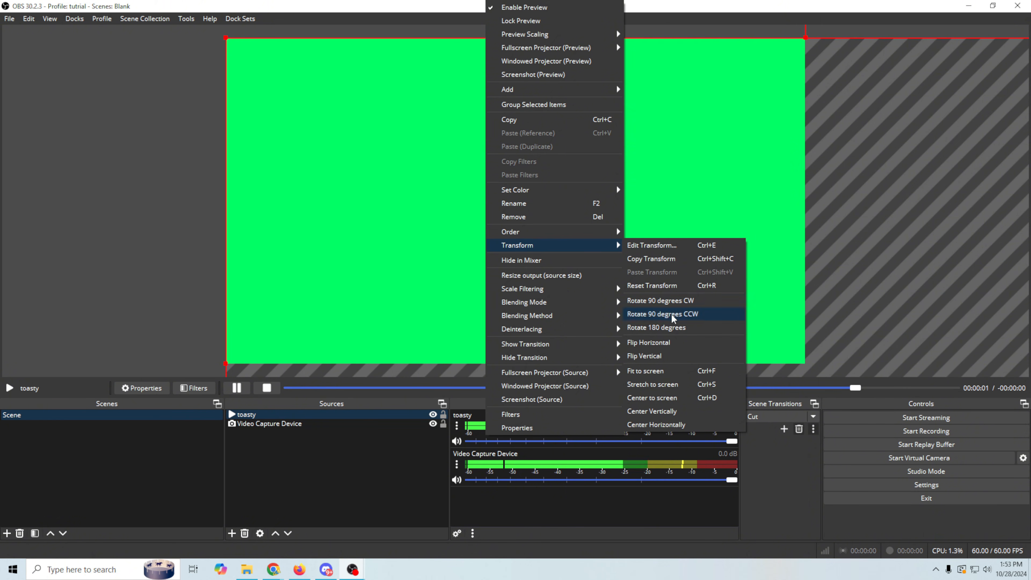
pyautogui.click(666, 370)
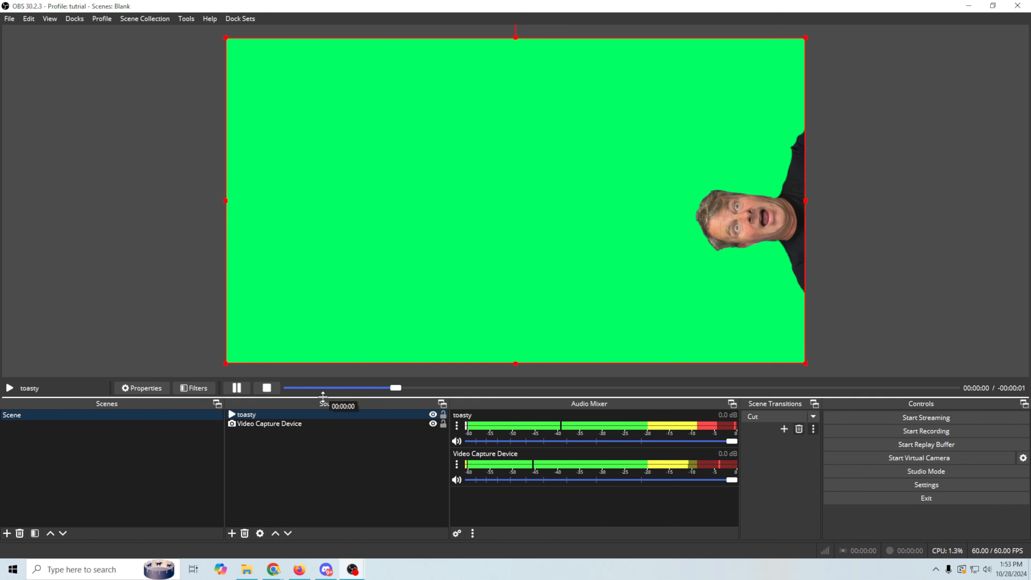
# Add a Chroma Key effect filter to toasty to remove its green background.
pyautogui.rightClick(316, 415)
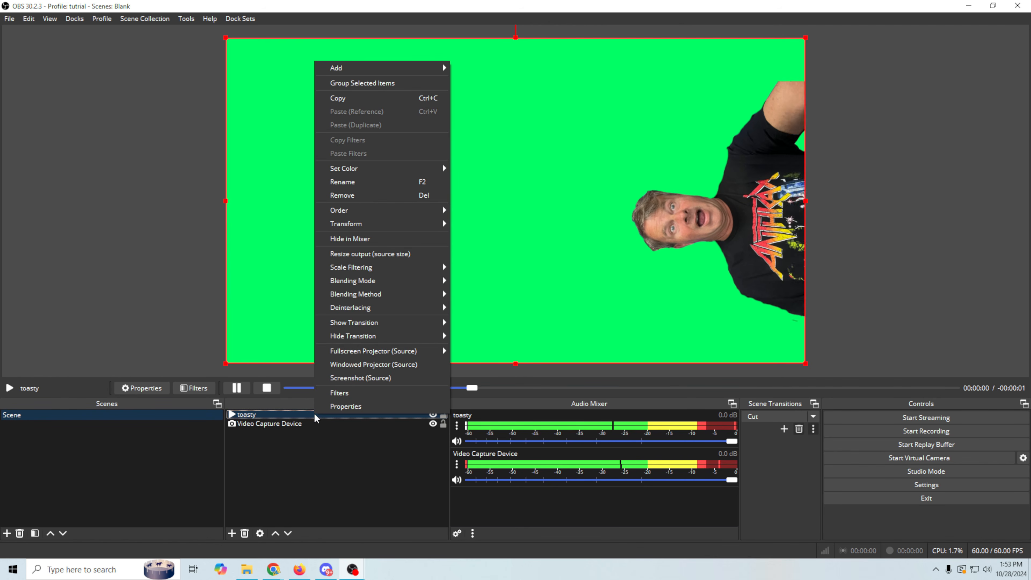
pyautogui.click(348, 394)
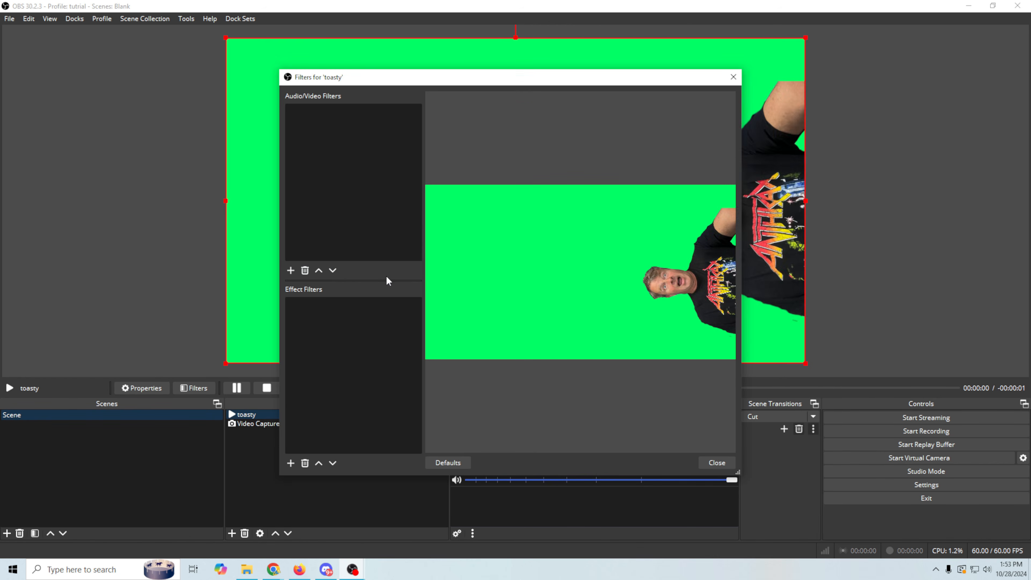
pyautogui.click(291, 463)
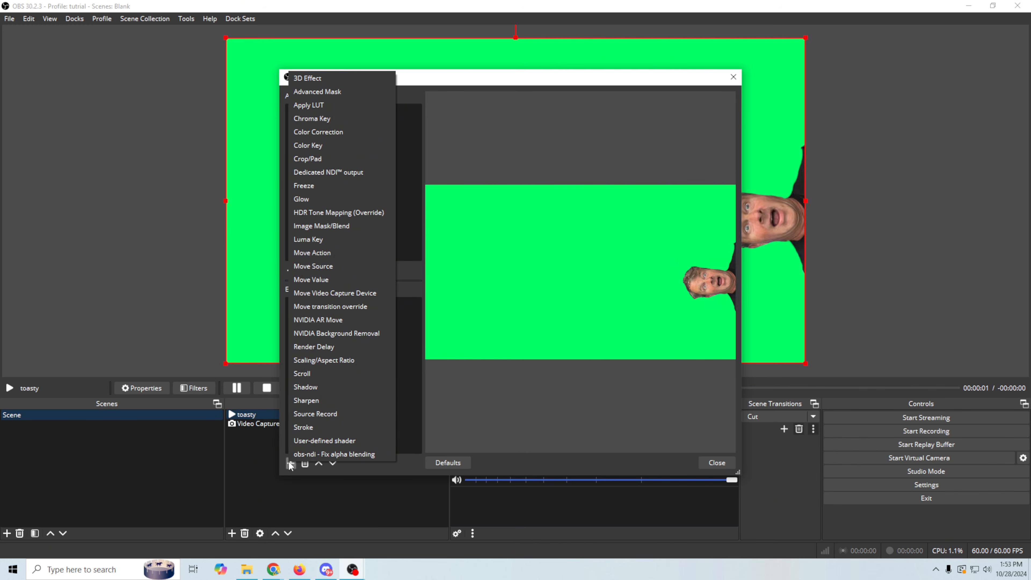
pyautogui.click(322, 118)
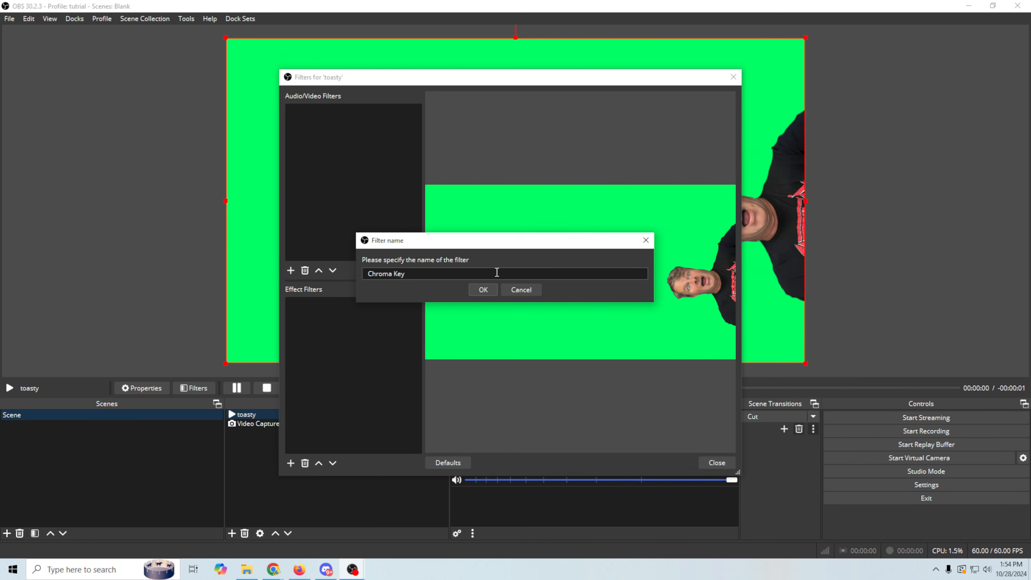
pyautogui.click(481, 290)
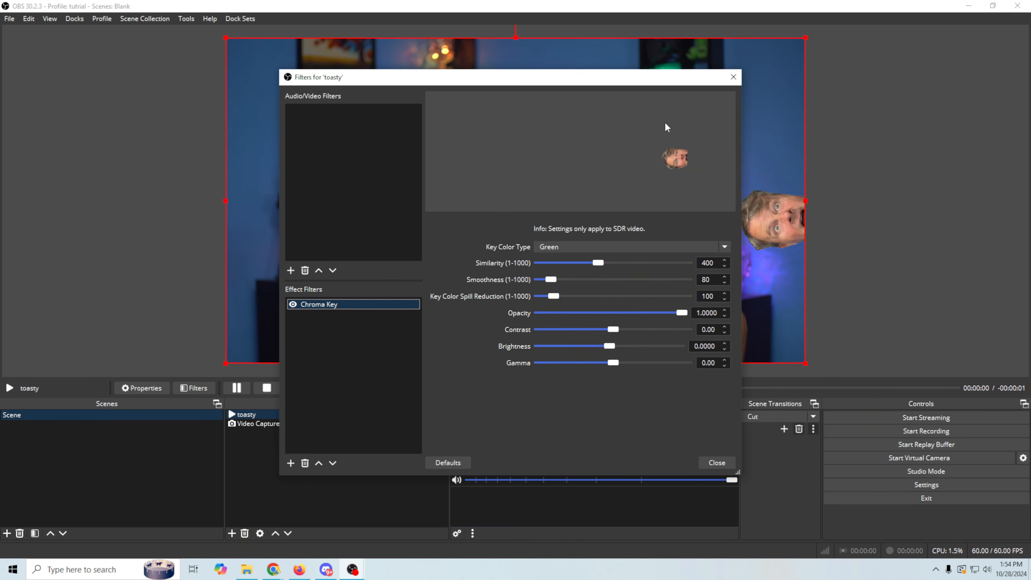
pyautogui.click(713, 463)
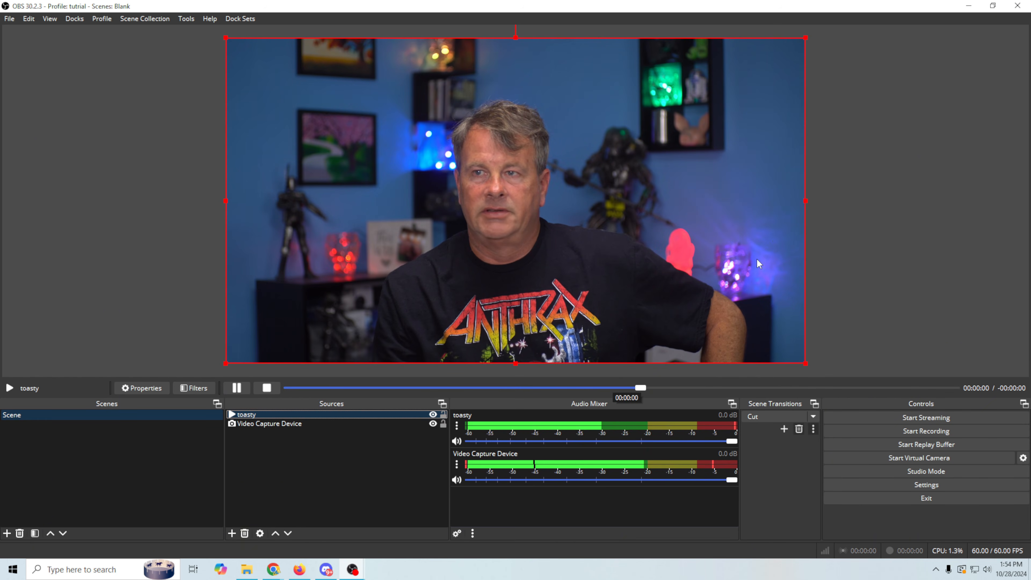
# Turn off Loop in the toasty source's properties.
pyautogui.rightClick(316, 414)
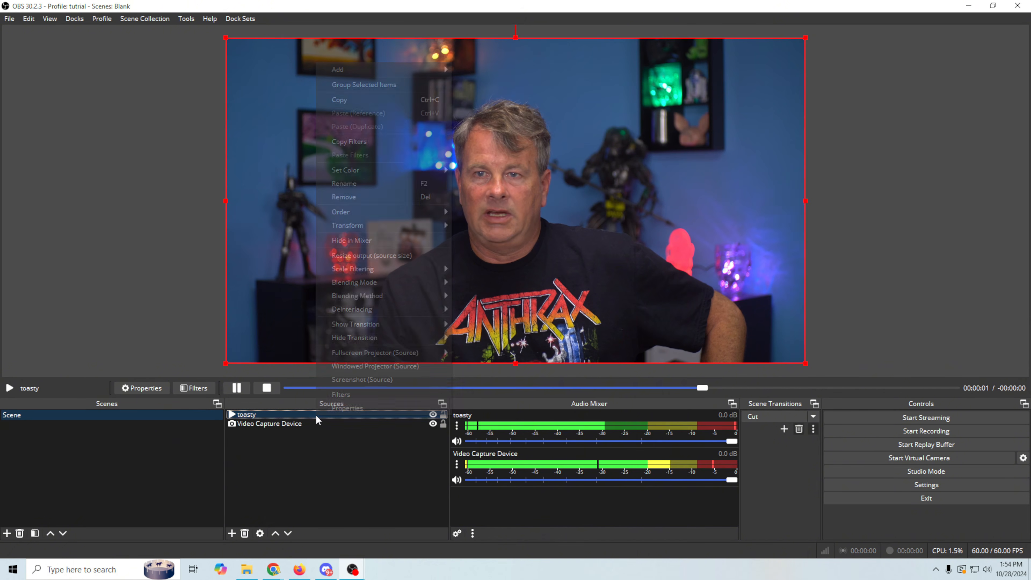
pyautogui.click(338, 407)
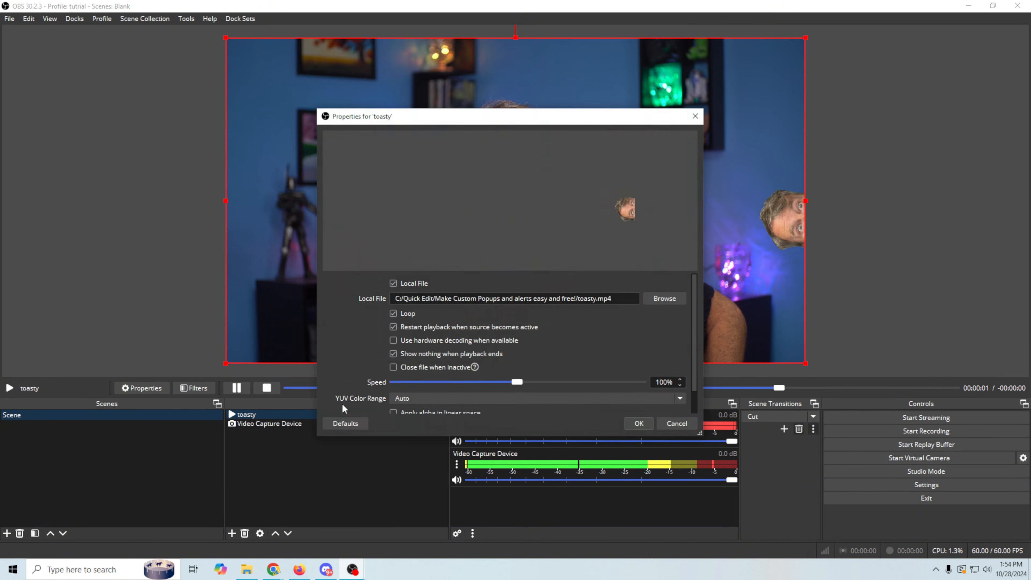
pyautogui.click(639, 423)
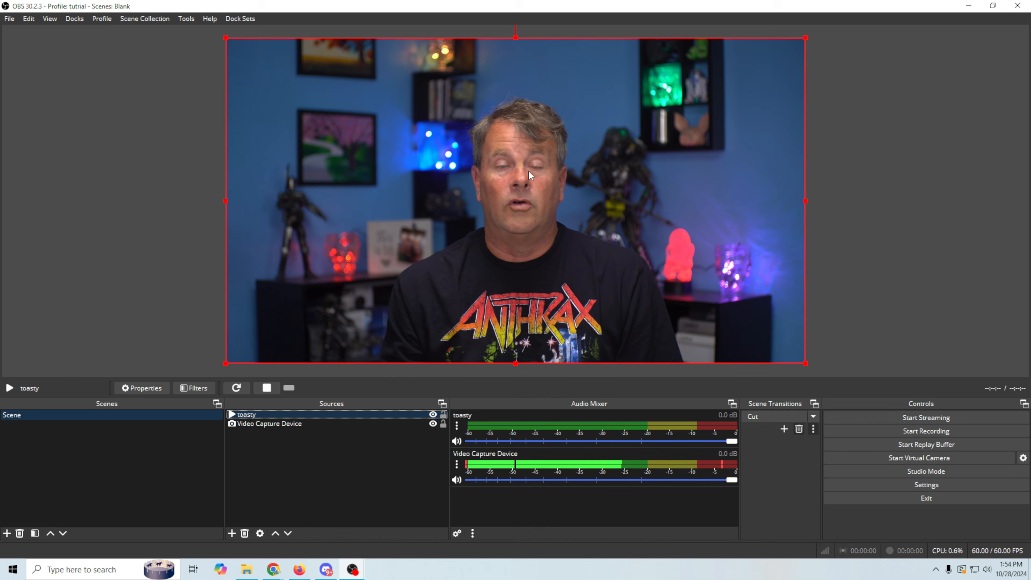
# Toggle toasty's visibility to test single playback, leaving it hidden.
pyautogui.click(432, 414)
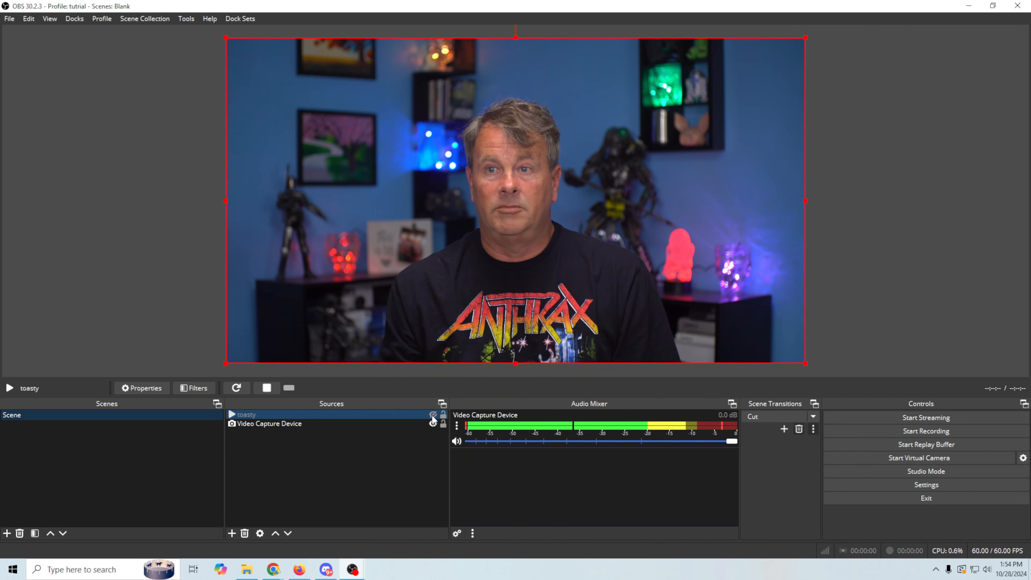
pyautogui.click(433, 414)
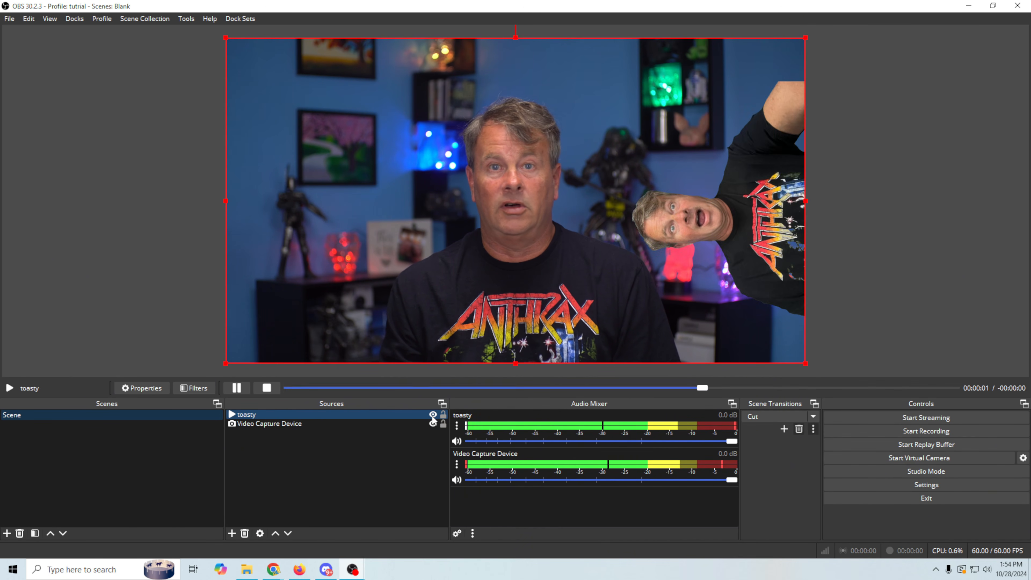
pyautogui.click(432, 414)
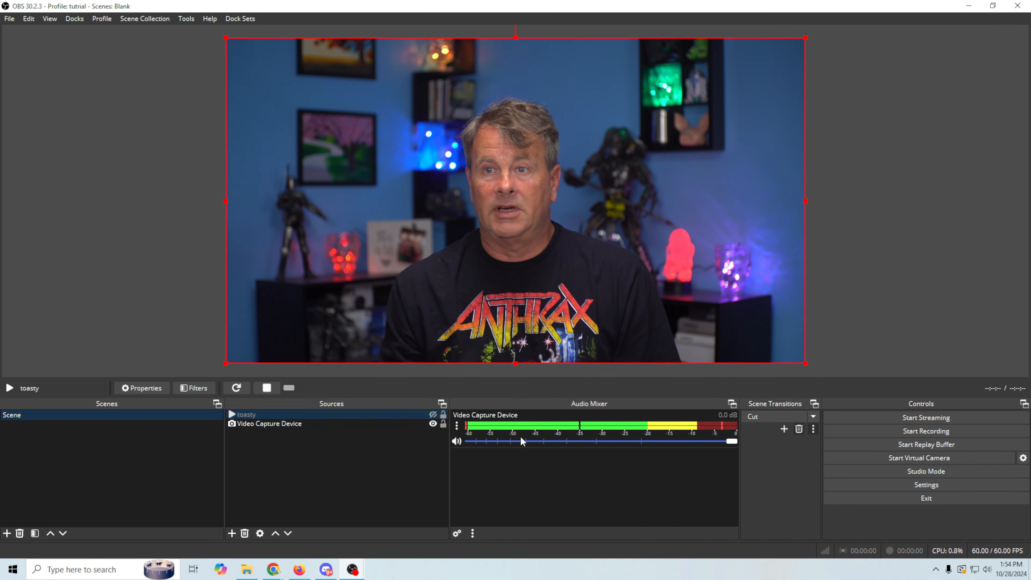
# In Hotkeys settings, assign Z to both Show 'toasty' and Hide 'toasty'.
pyautogui.click(917, 485)
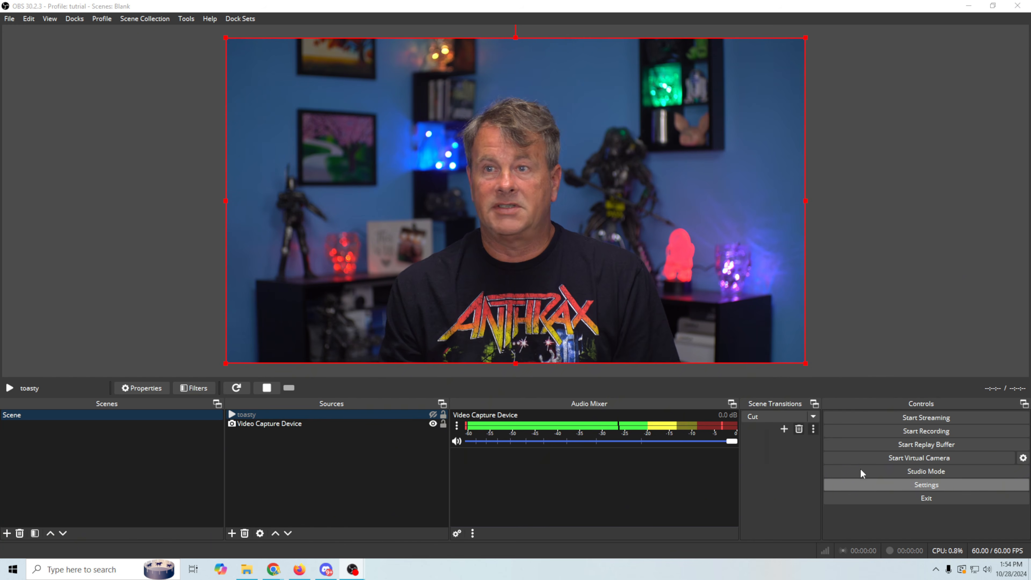
pyautogui.click(273, 208)
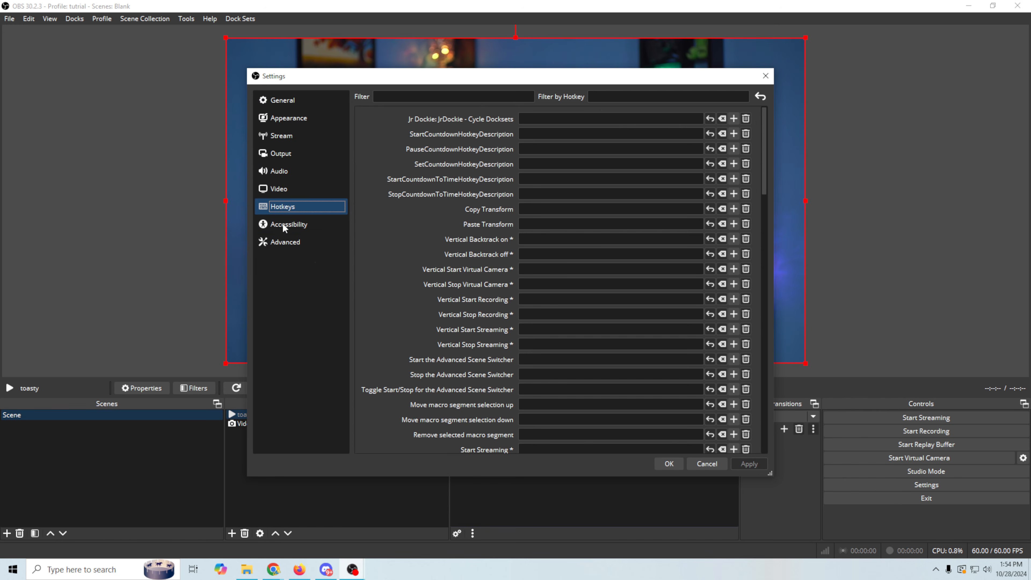
pyautogui.scroll(-9, 491, 374)
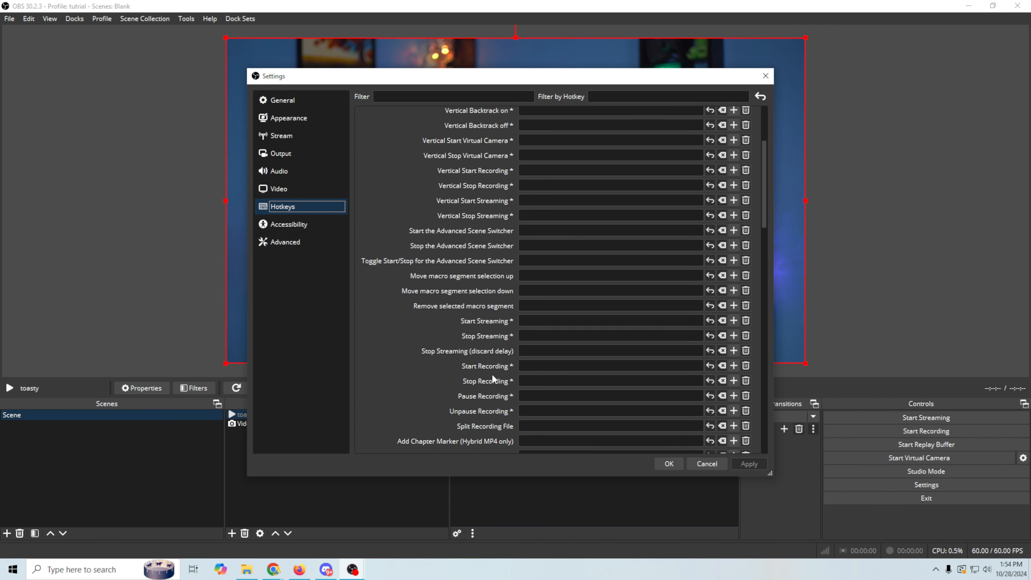
pyautogui.scroll(-5, 492, 374)
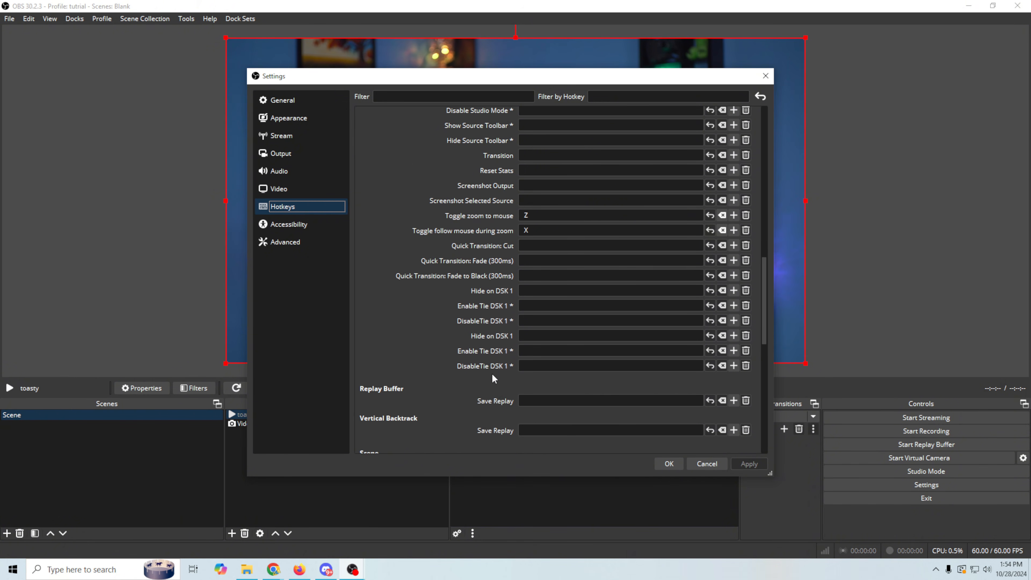
pyautogui.scroll(-2, 482, 383)
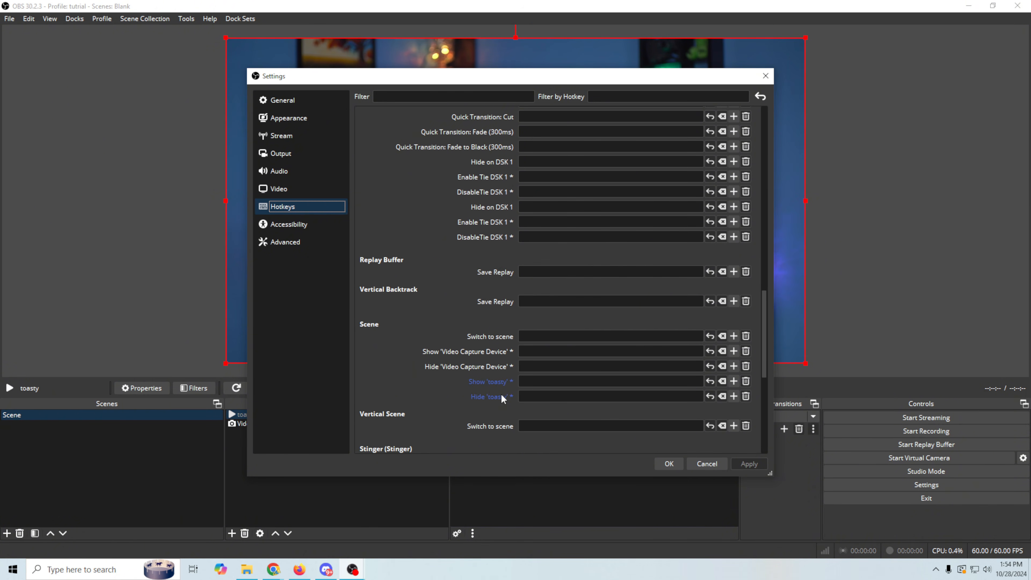
pyautogui.click(527, 382)
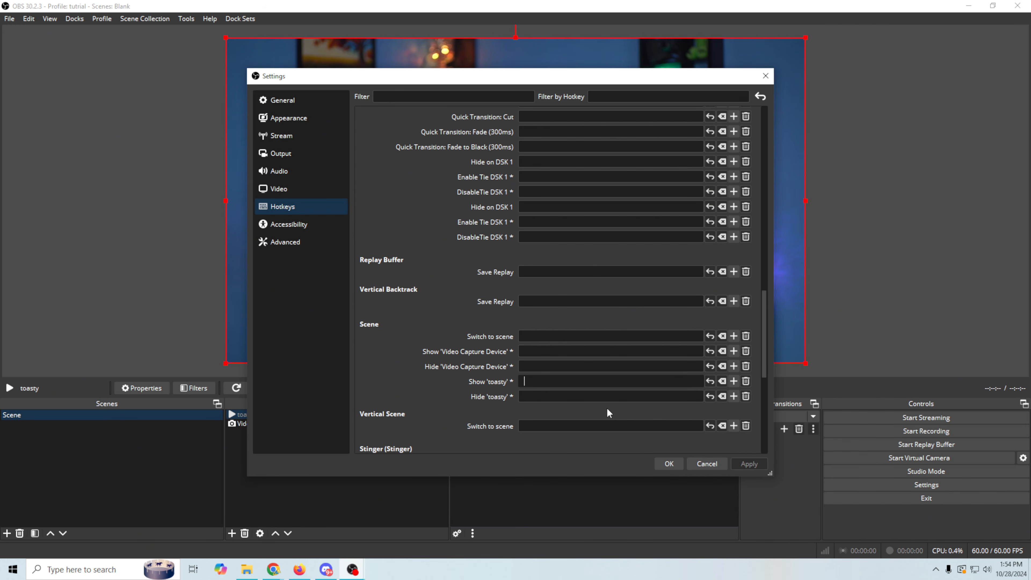
pyautogui.press('z')
pyautogui.click(553, 400)
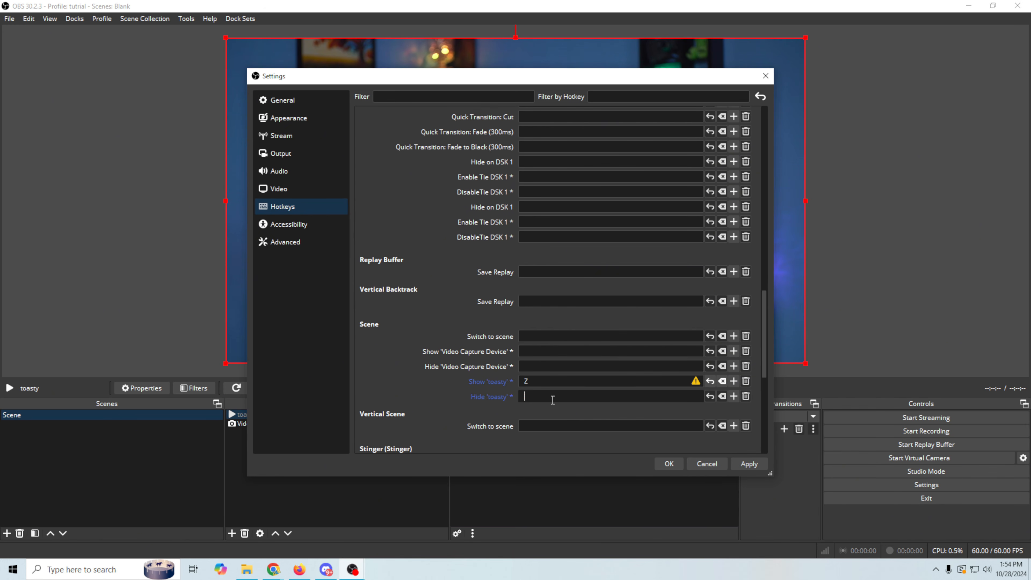
pyautogui.press('z')
# Change both toasty show and hide hotkeys to / and save the settings.
pyautogui.click(527, 382)
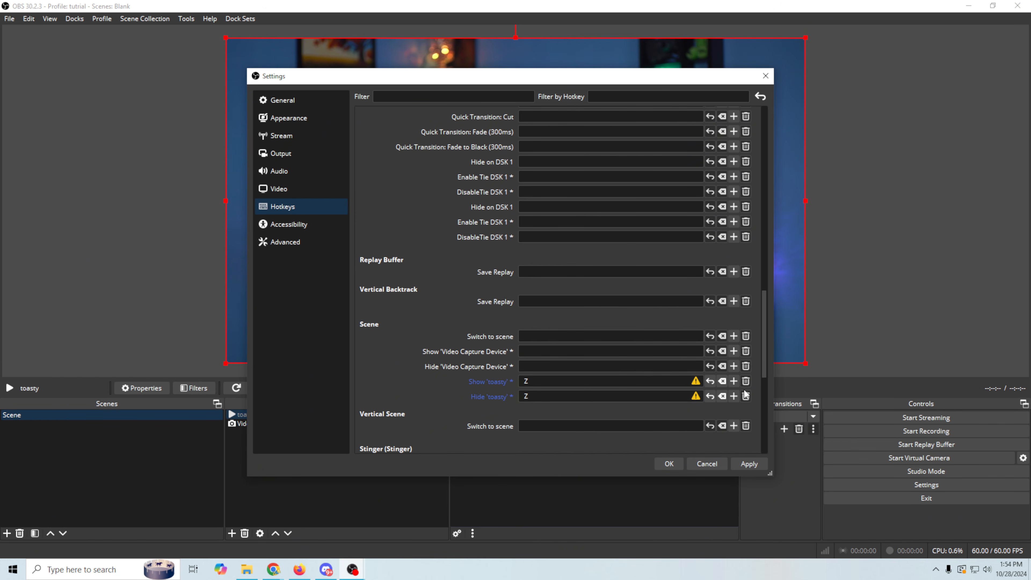
pyautogui.press('BackSpace')
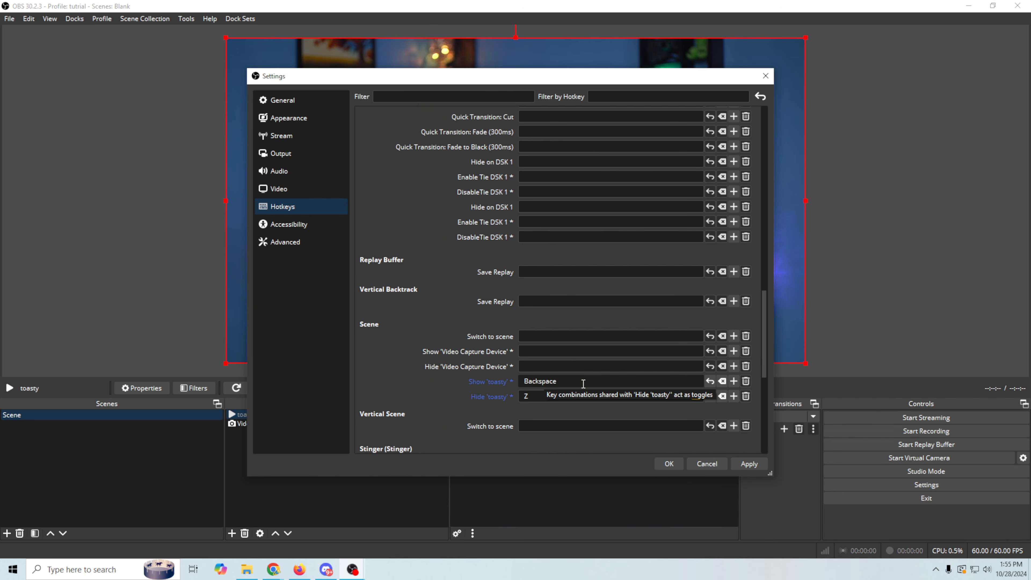
pyautogui.press('/')
pyautogui.click(527, 396)
pyautogui.press('/')
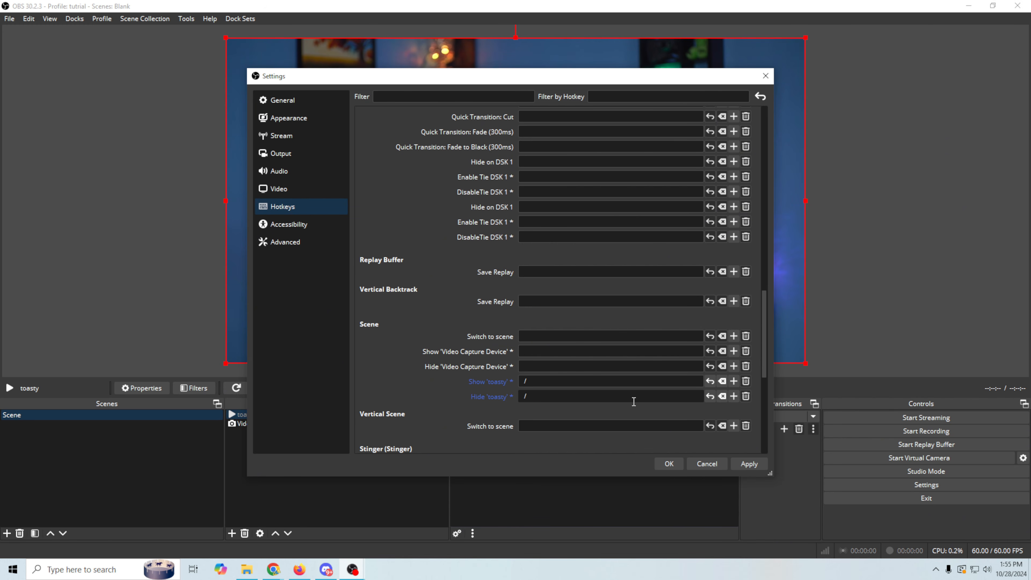
pyautogui.click(735, 465)
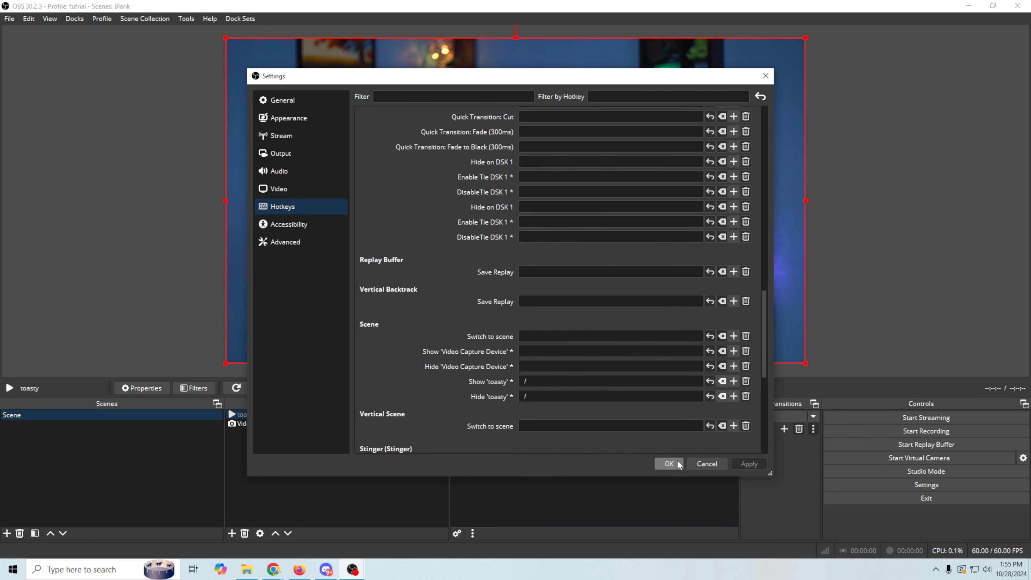
pyautogui.click(669, 463)
pyautogui.press('/')
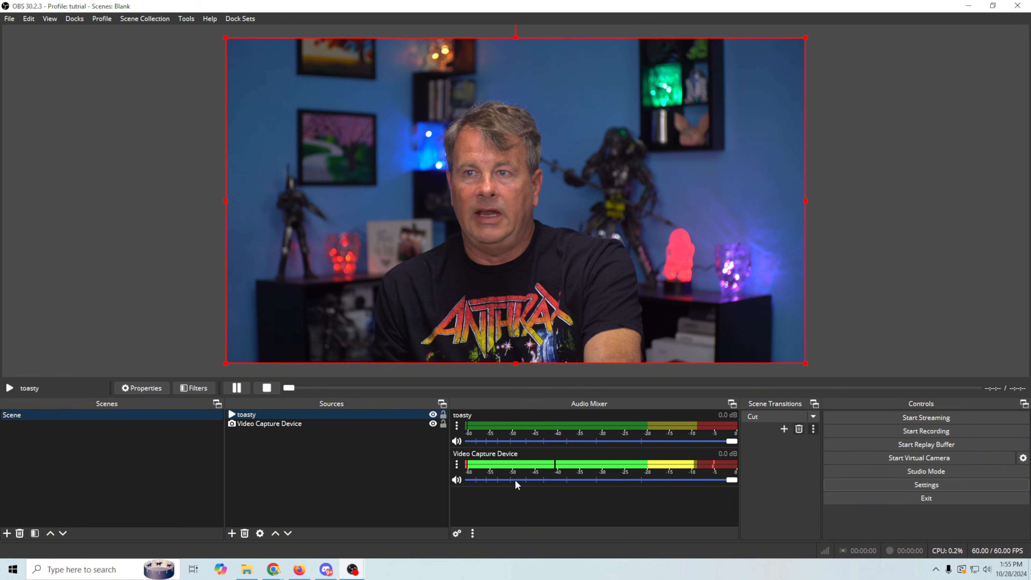
pyautogui.press('/')
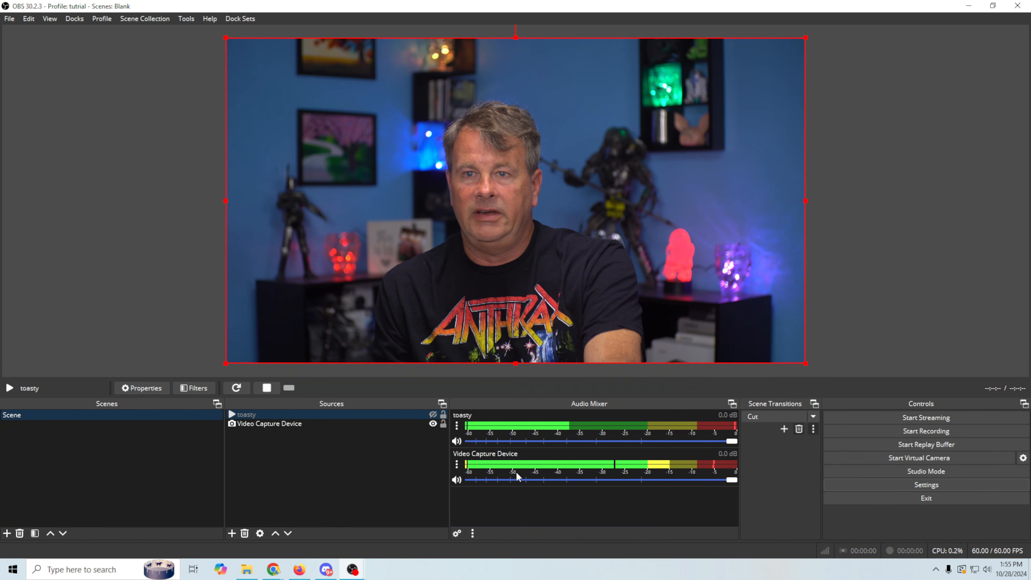
pyautogui.press('/')
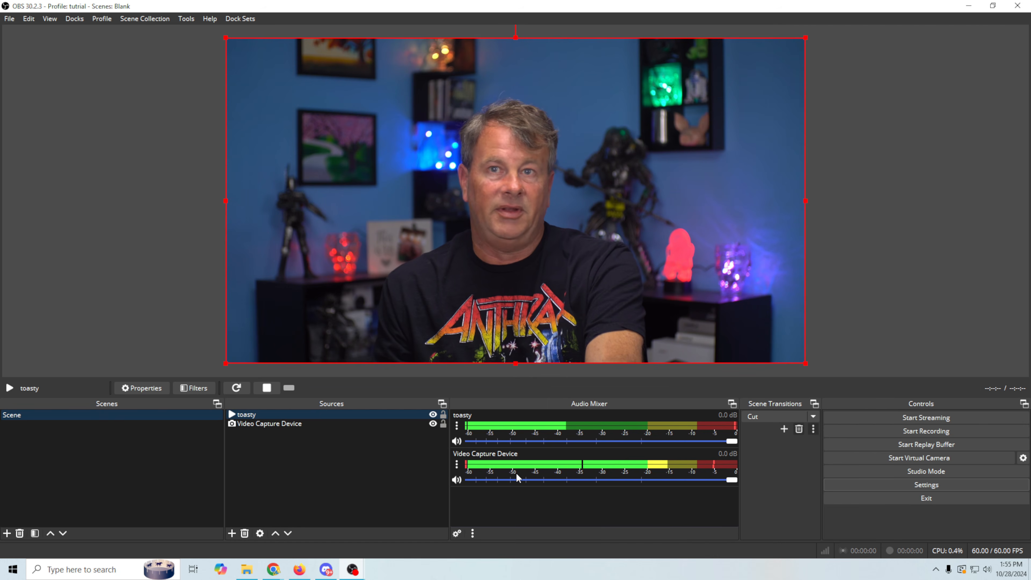
pyautogui.press('/')
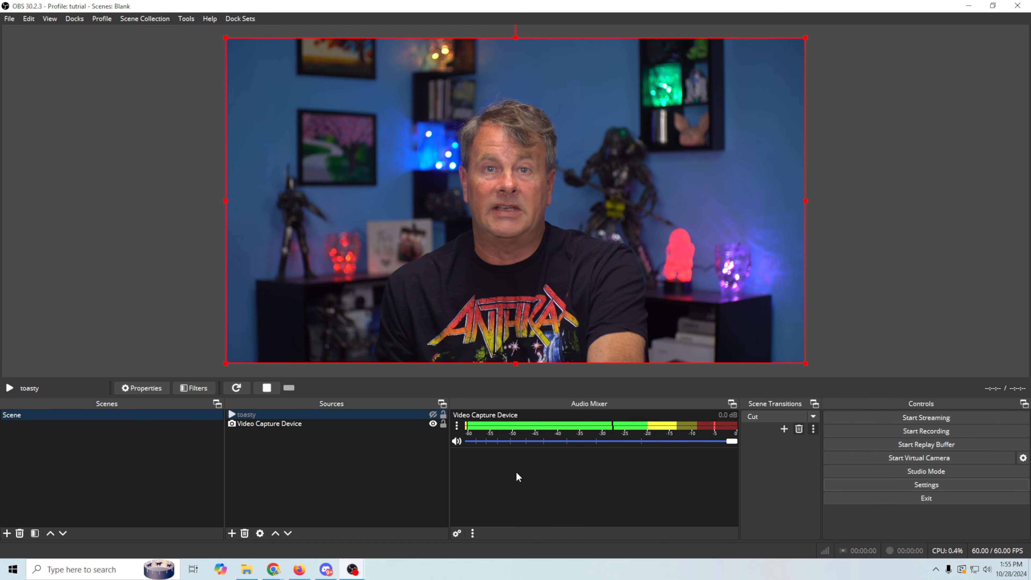
pyautogui.press('/')
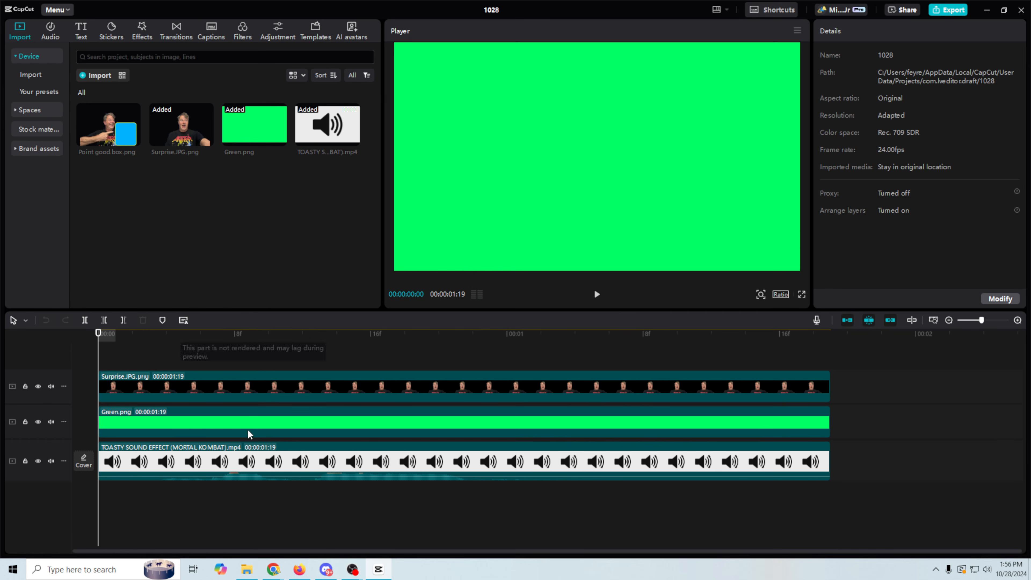
# Delete the TOASTY sound clip and move Green.png down to the bottom track.
pyautogui.click(254, 464)
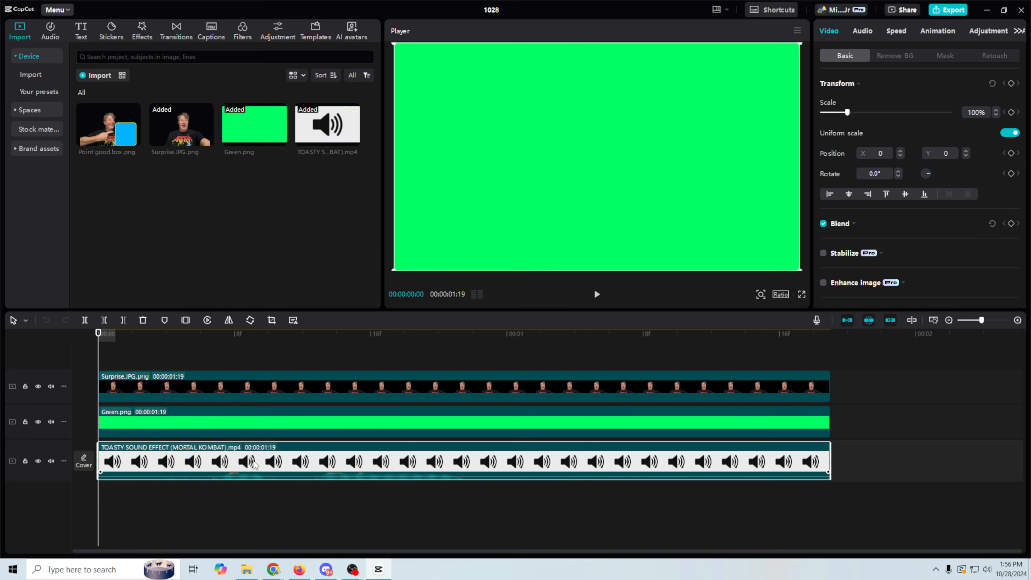
pyautogui.press('Delete')
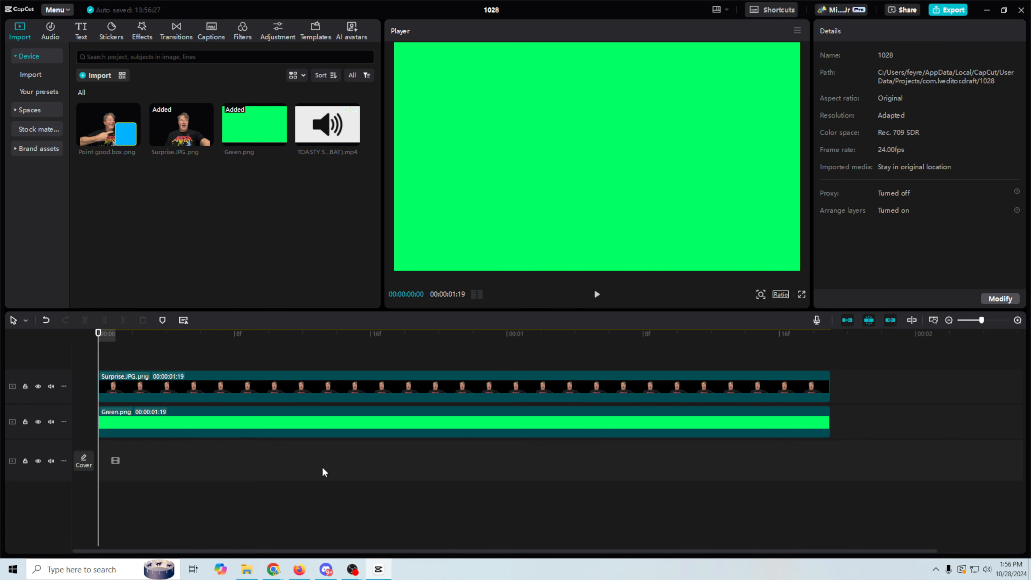
pyautogui.moveTo(240, 424); pyautogui.dragTo(239, 469)
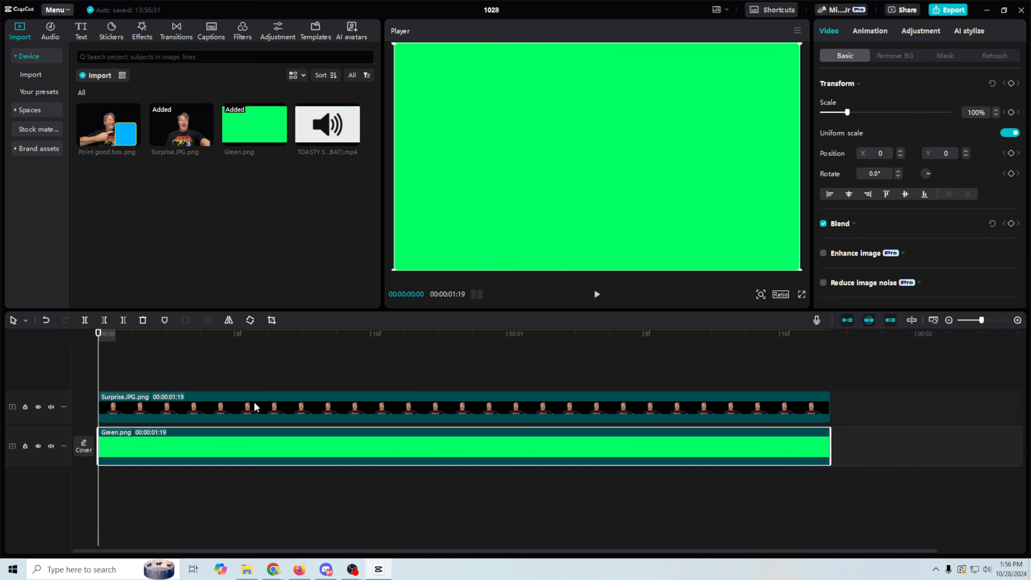
# Delete Surprise.JPG and place Point good.box.png above Green.png.
pyautogui.click(256, 410)
pyautogui.press('Delete')
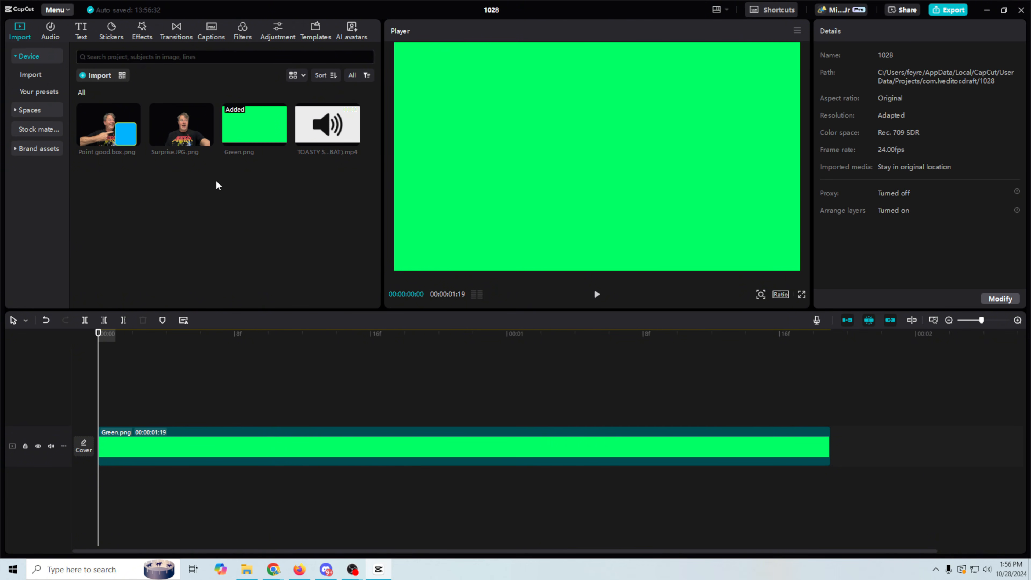
pyautogui.moveTo(114, 130); pyautogui.dragTo(103, 402)
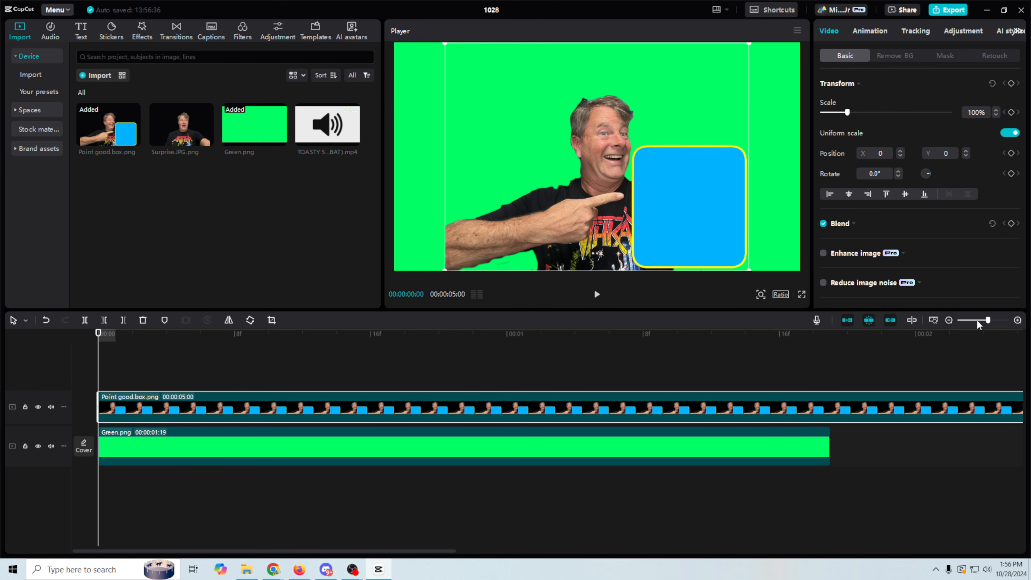
# Stretch the Point good.box and Green clips to 00:00:08:00 each.
pyautogui.moveTo(987, 322); pyautogui.dragTo(974, 323)
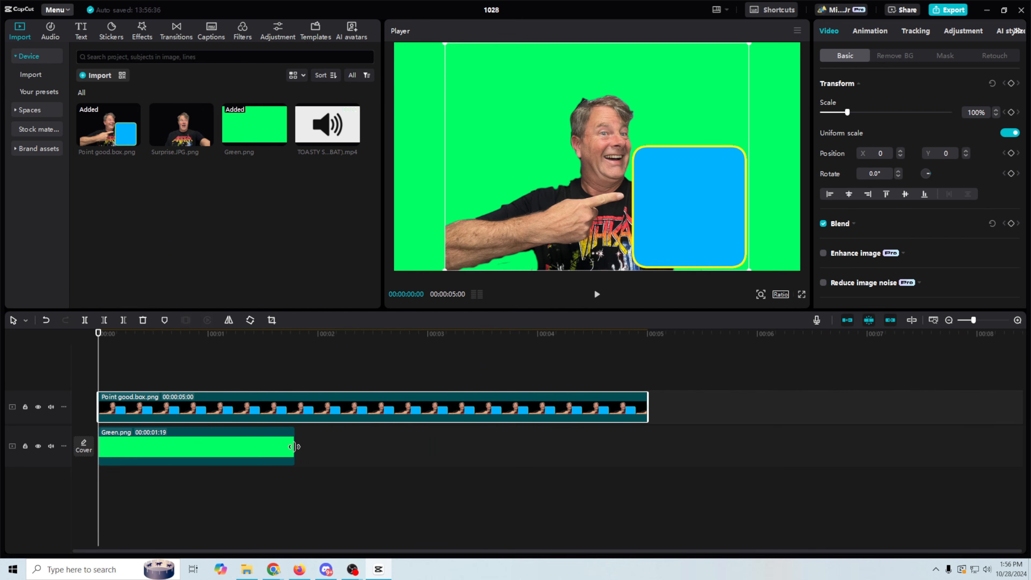
pyautogui.moveTo(294, 451); pyautogui.dragTo(649, 454)
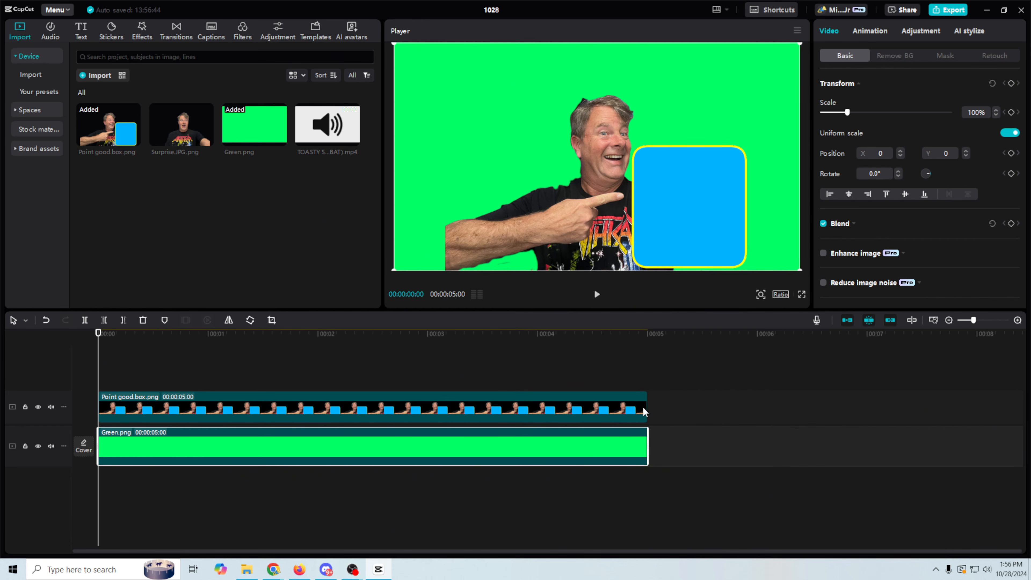
pyautogui.moveTo(647, 404); pyautogui.dragTo(978, 406)
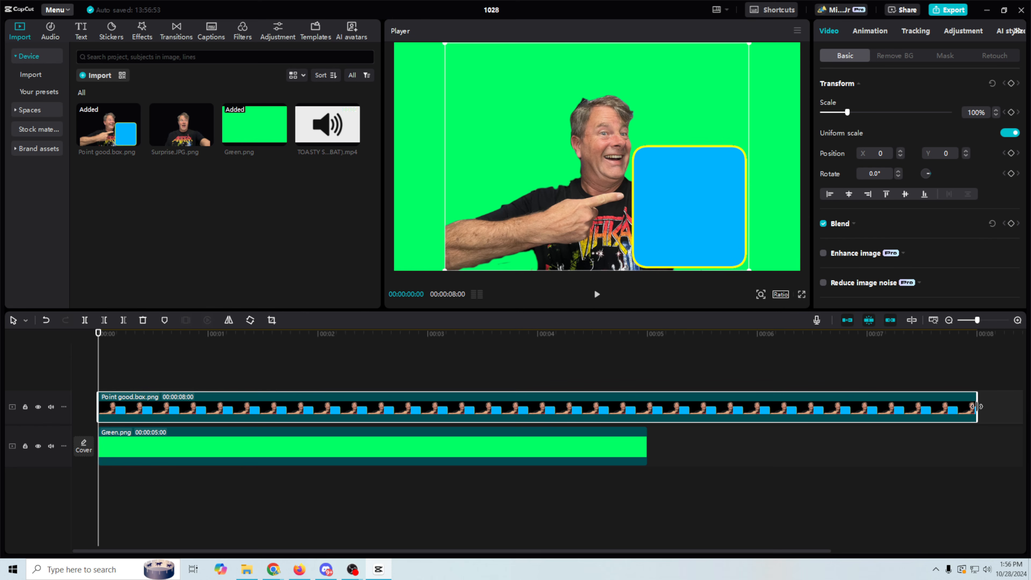
pyautogui.moveTo(646, 449); pyautogui.dragTo(977, 455)
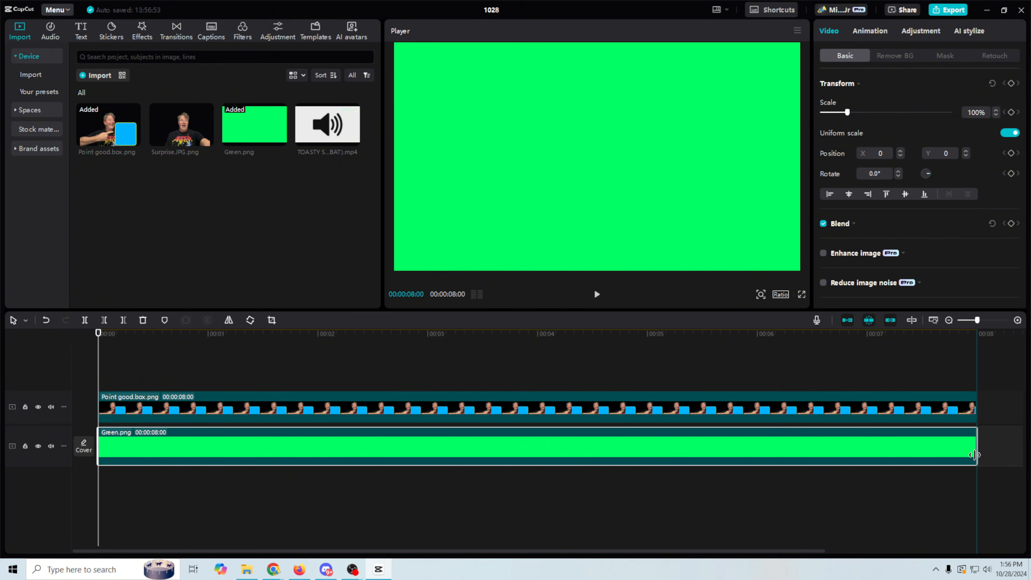
pyautogui.click(978, 338)
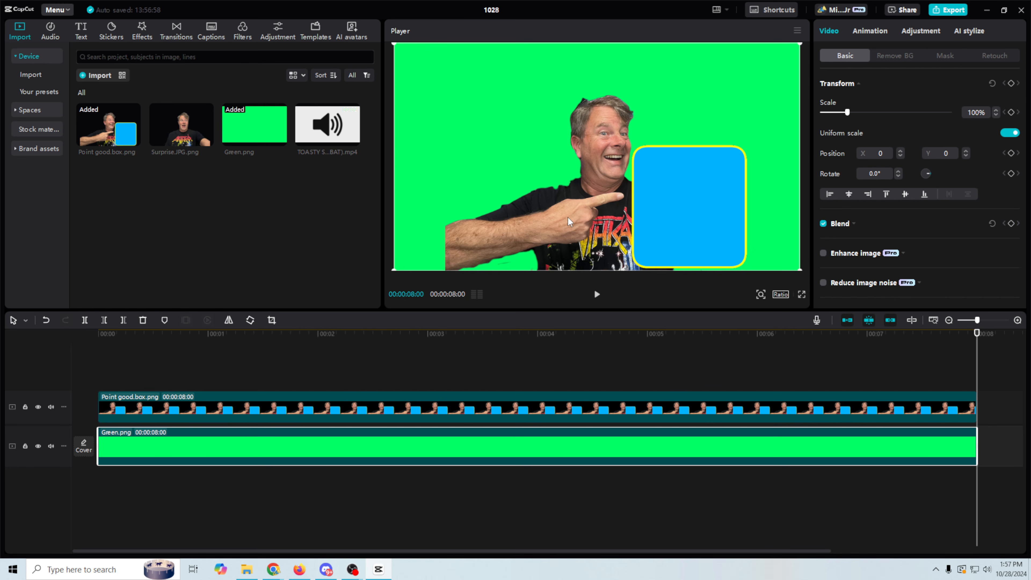
# Scale the pointing image to 52% and position it at -1402, -516 in the lower-left corner.
pyautogui.click(653, 233)
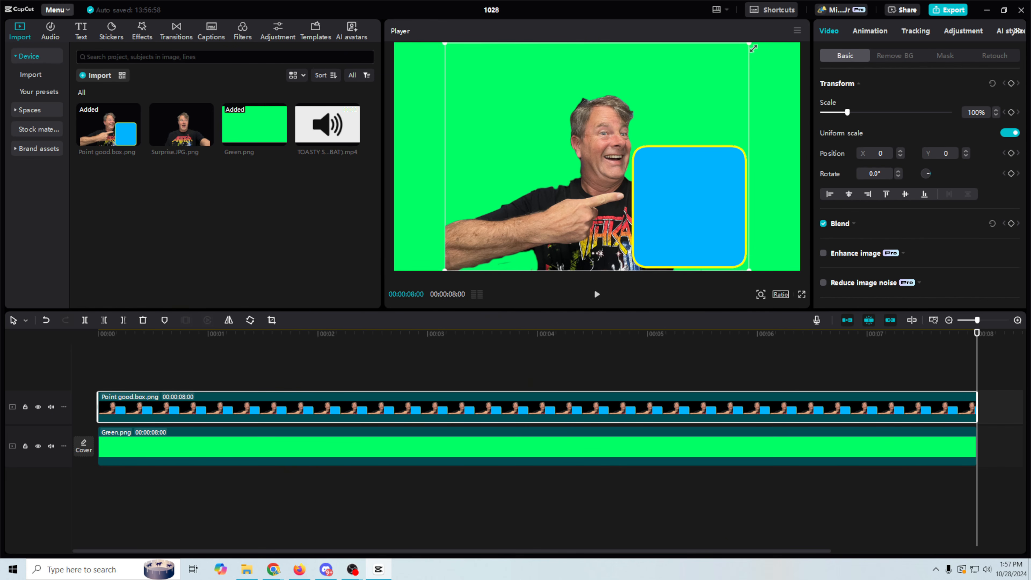
pyautogui.moveTo(748, 46); pyautogui.dragTo(659, 125)
pyautogui.moveTo(634, 174); pyautogui.dragTo(505, 230)
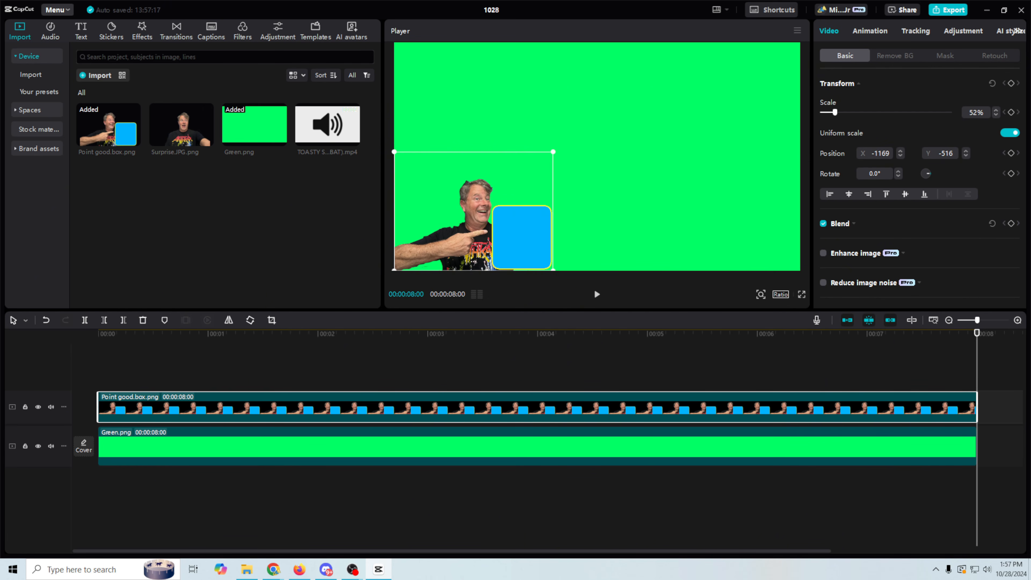
pyautogui.moveTo(517, 254); pyautogui.dragTo(480, 252)
pyautogui.click(501, 333)
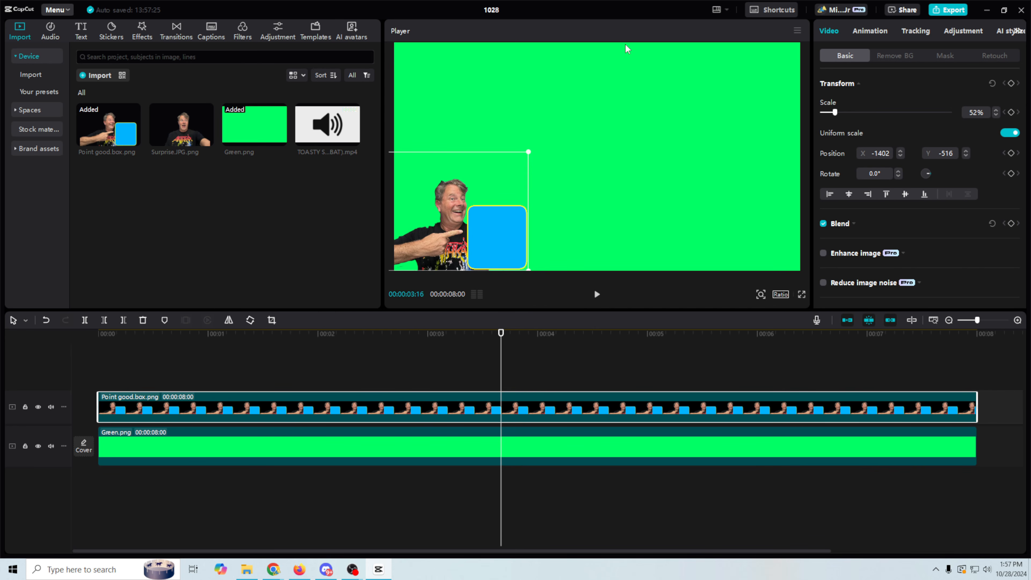
pyautogui.click(865, 33)
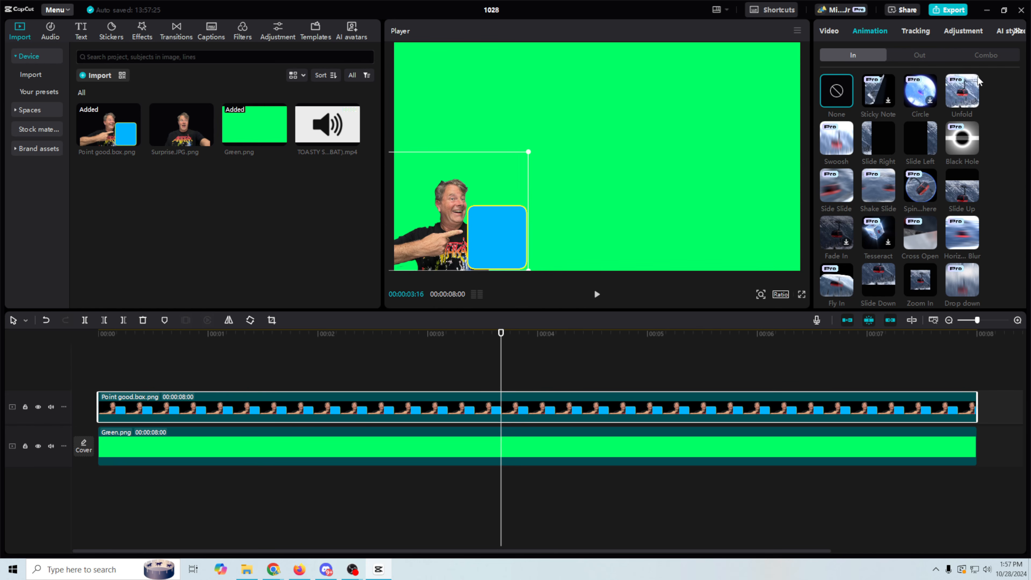
# Give the Point good.box clip a Slide Right entry and a 0.5s Slide Left exit animation.
pyautogui.click(877, 151)
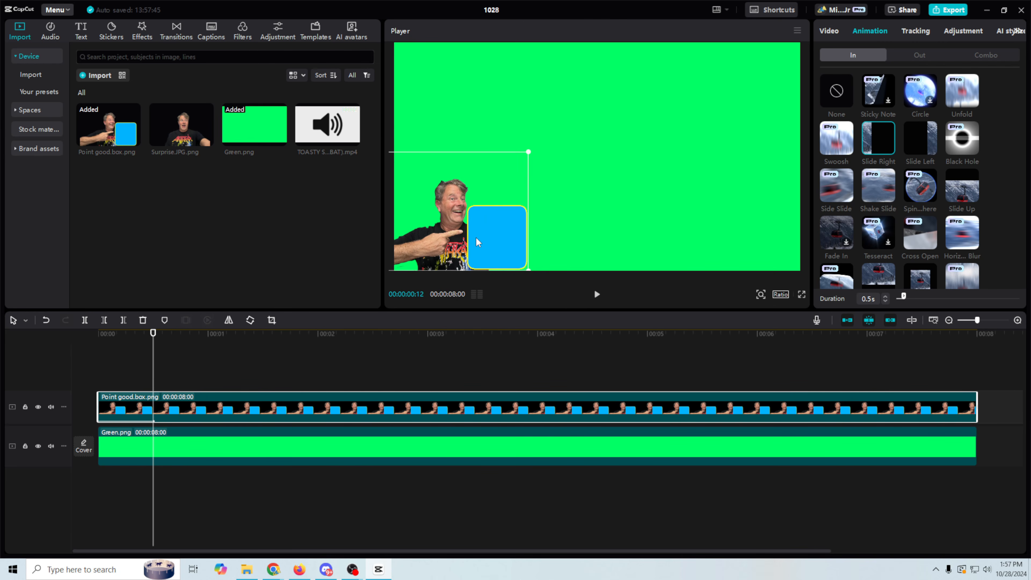
pyautogui.click(911, 57)
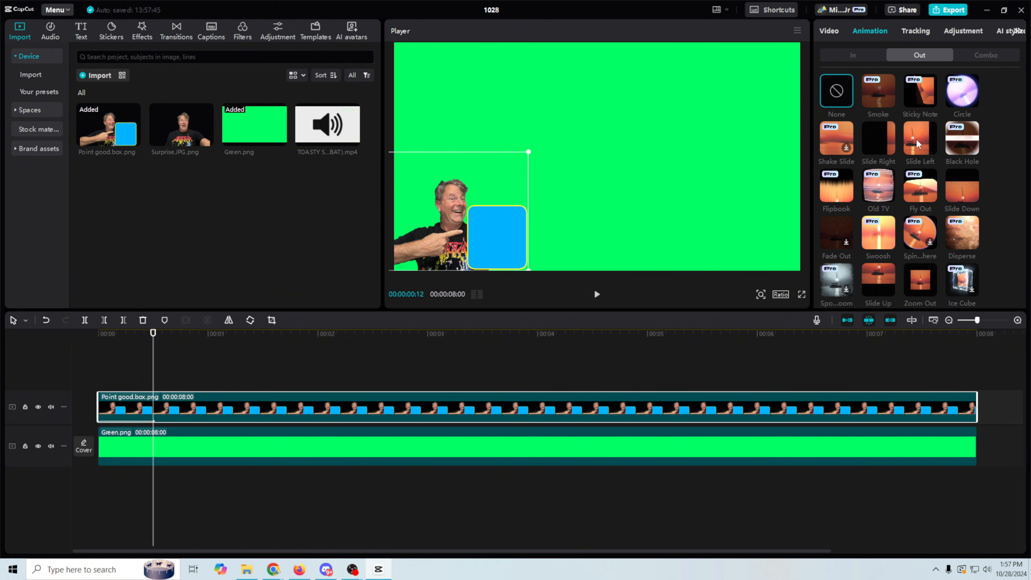
pyautogui.click(918, 140)
# Rewind and play the clip to preview its entry and exit animations.
pyautogui.moveTo(203, 334); pyautogui.dragTo(81, 341)
pyautogui.click(596, 295)
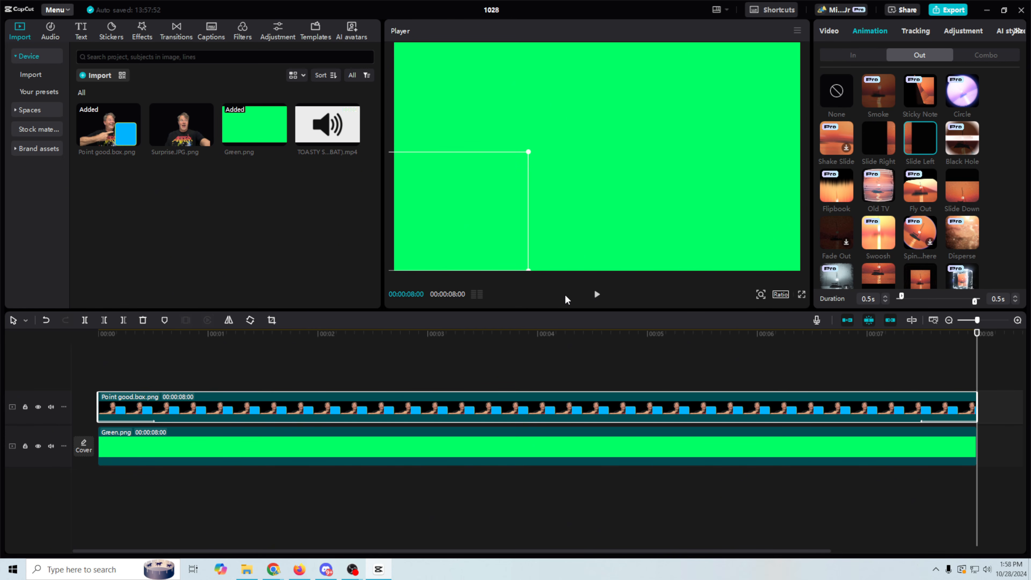
pyautogui.moveTo(315, 339); pyautogui.dragTo(43, 358)
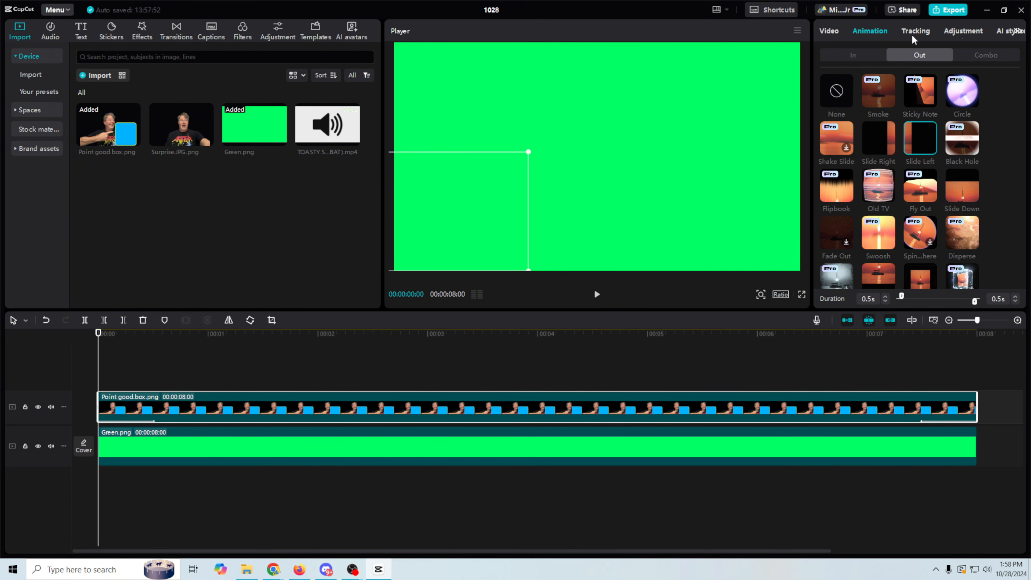
# Export the project as a 4K 24fps MP4 named 'box' into the Quick Edit folder.
pyautogui.click(947, 9)
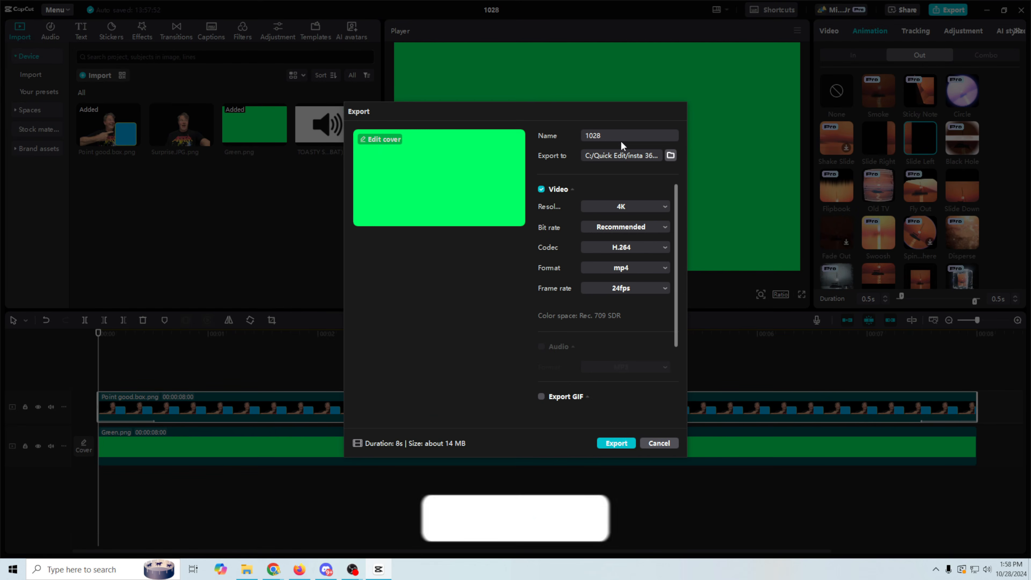
pyautogui.hotkey('ctrl', 'a')
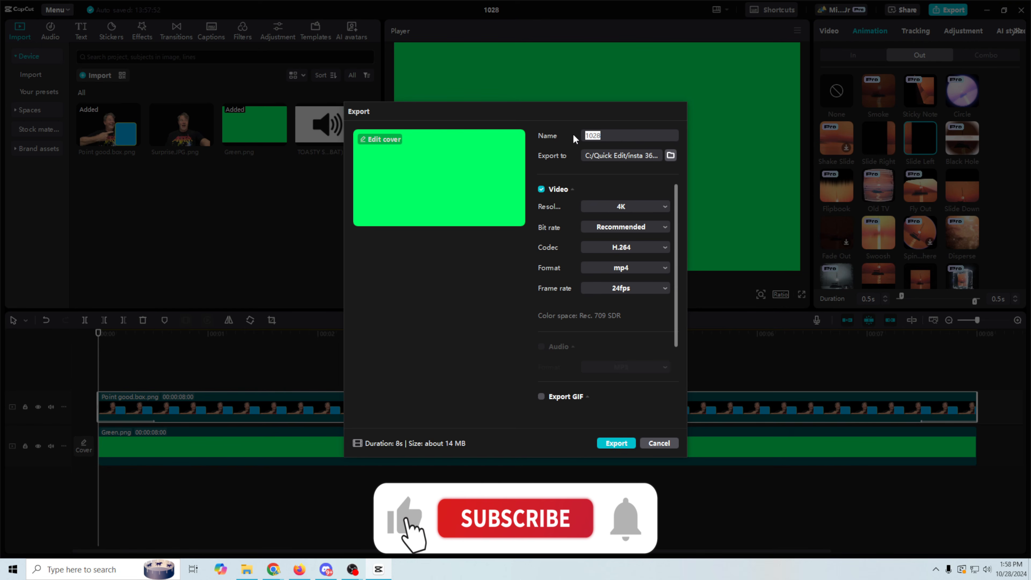
pyautogui.write('box')
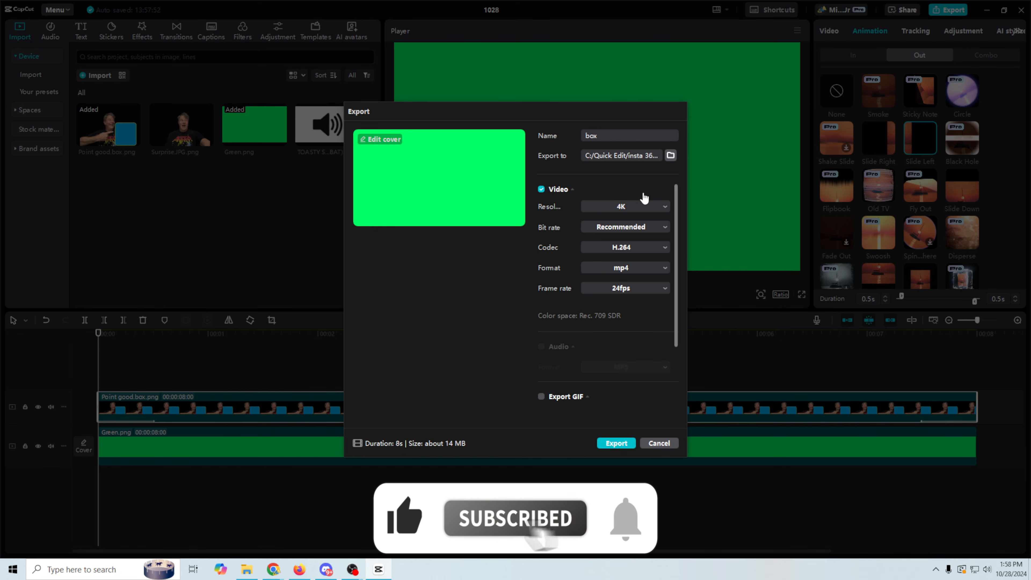
pyautogui.click(615, 443)
pyautogui.click(527, 126)
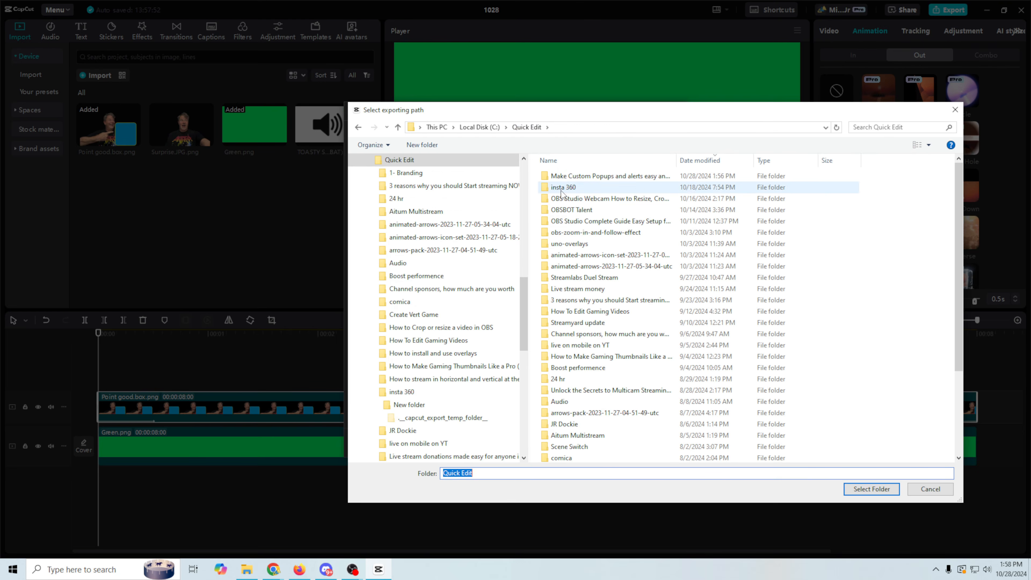
pyautogui.press('Return')
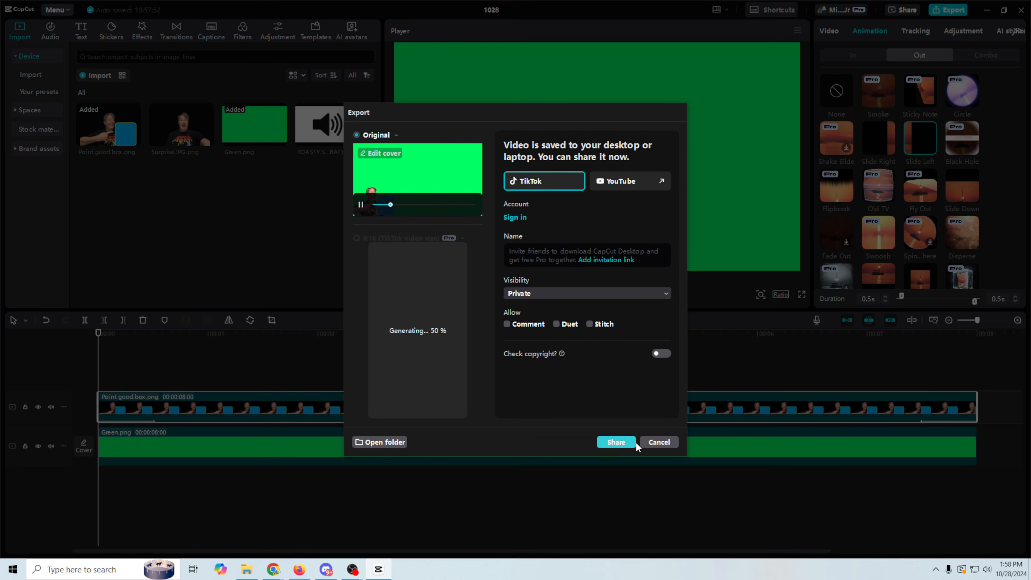
pyautogui.click(635, 441)
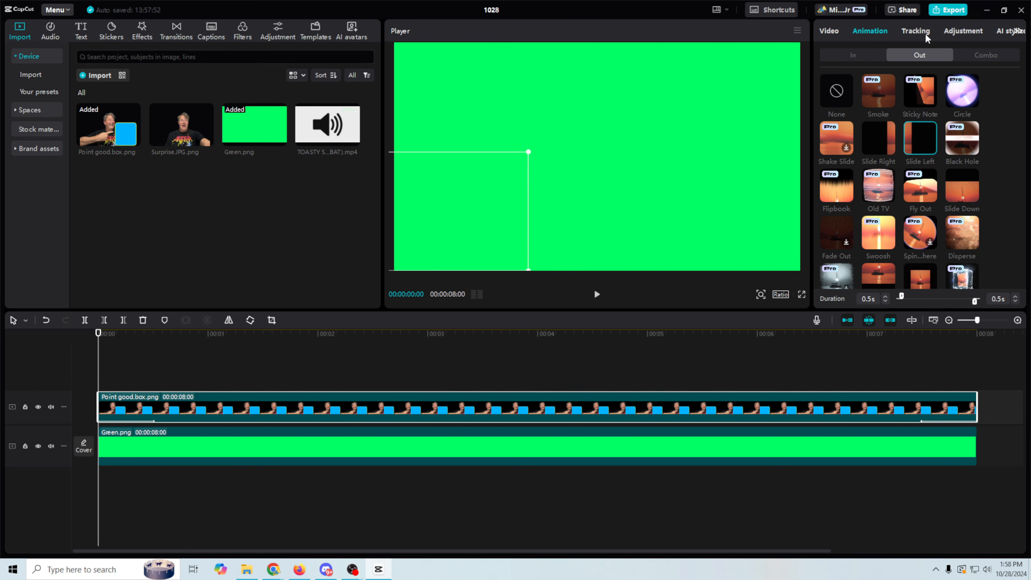
# Close CapCut and create a new 1080p overlay in StreamElements.
pyautogui.click(987, 12)
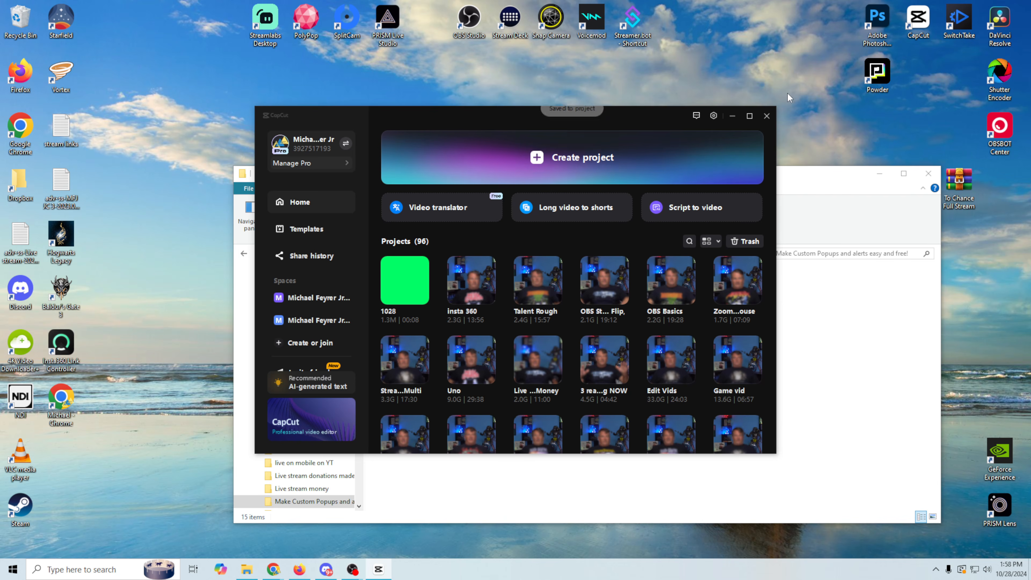
pyautogui.click(769, 115)
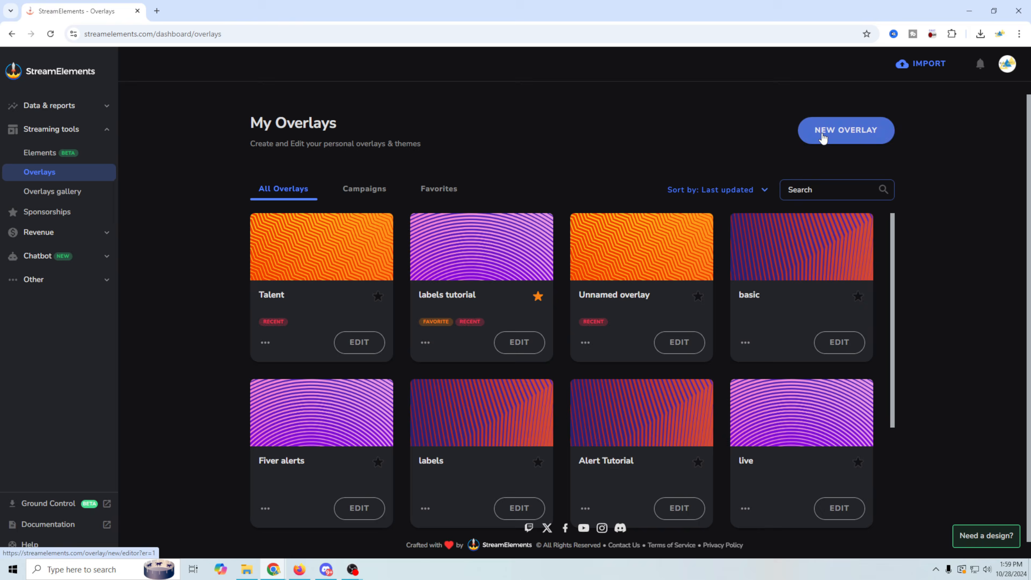
pyautogui.click(812, 137)
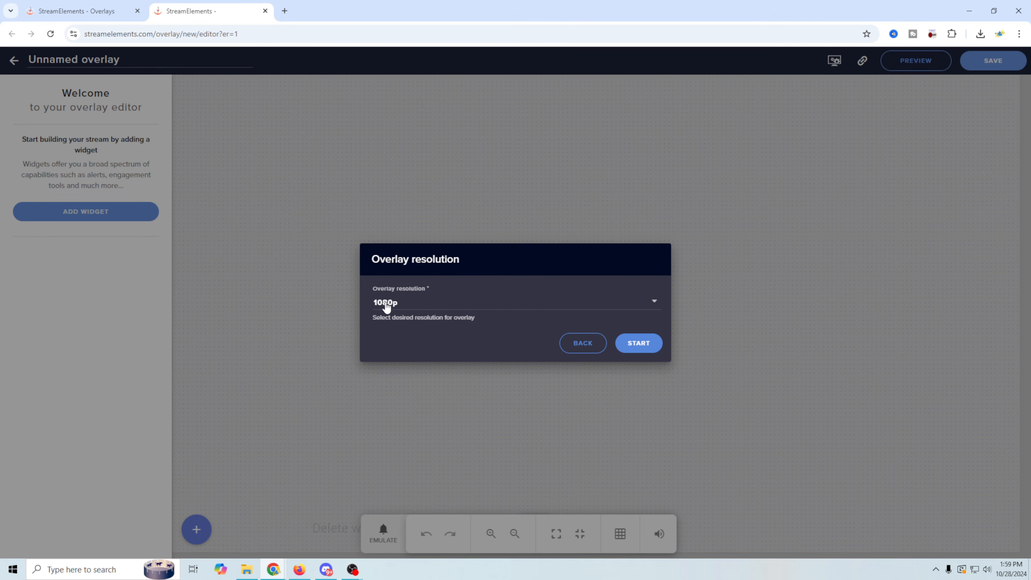
pyautogui.click(628, 350)
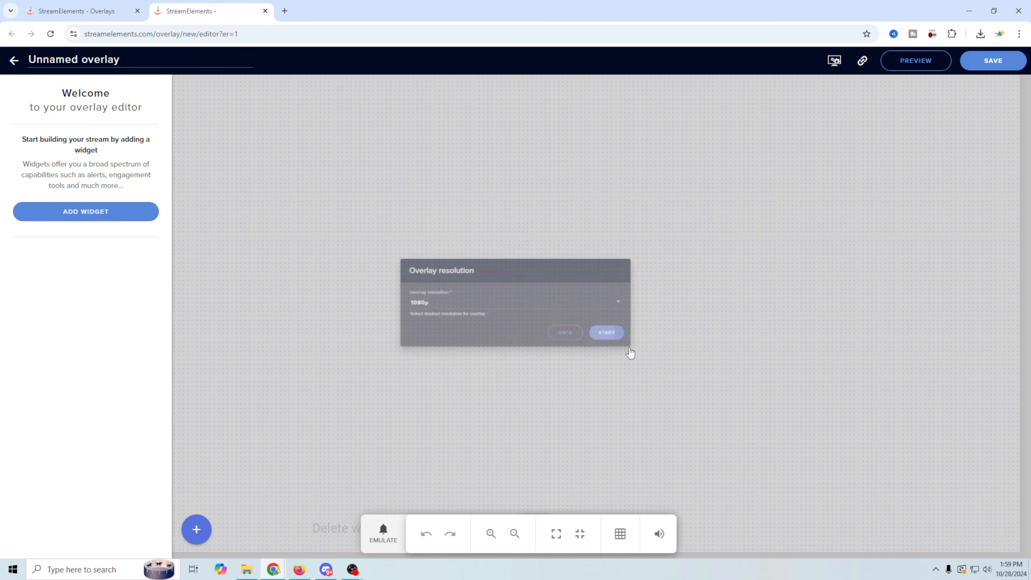
# Add an AlertBox widget to the overlay and open the subscriber alert's advanced settings.
pyautogui.click(90, 215)
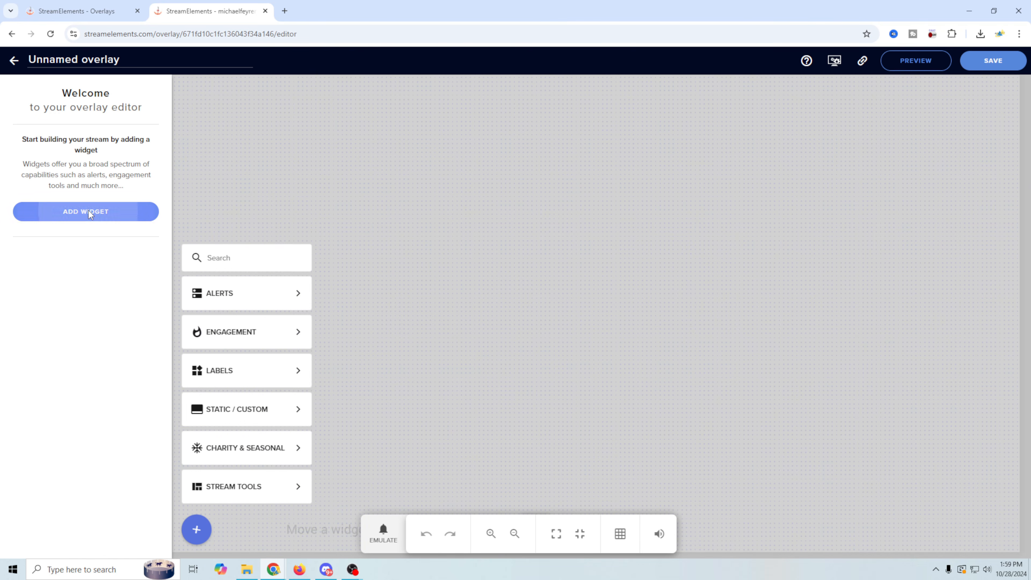
pyautogui.moveTo(239, 307)
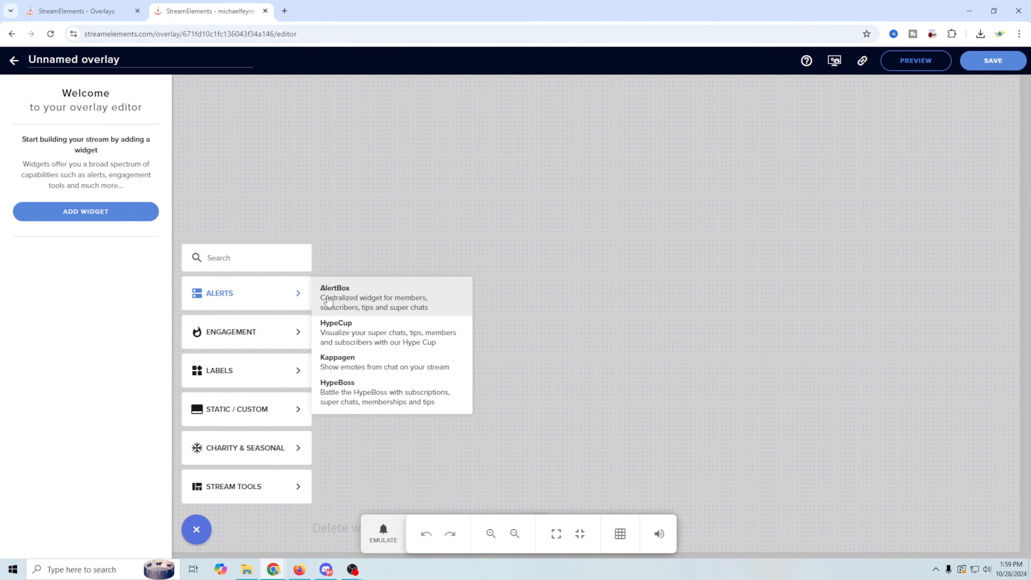
pyautogui.click(349, 299)
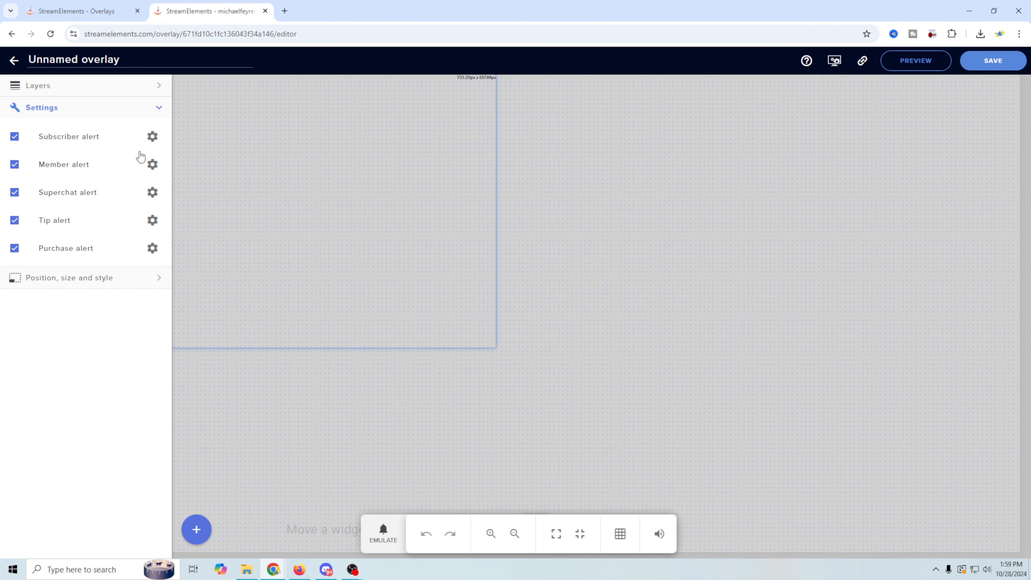
pyautogui.click(152, 138)
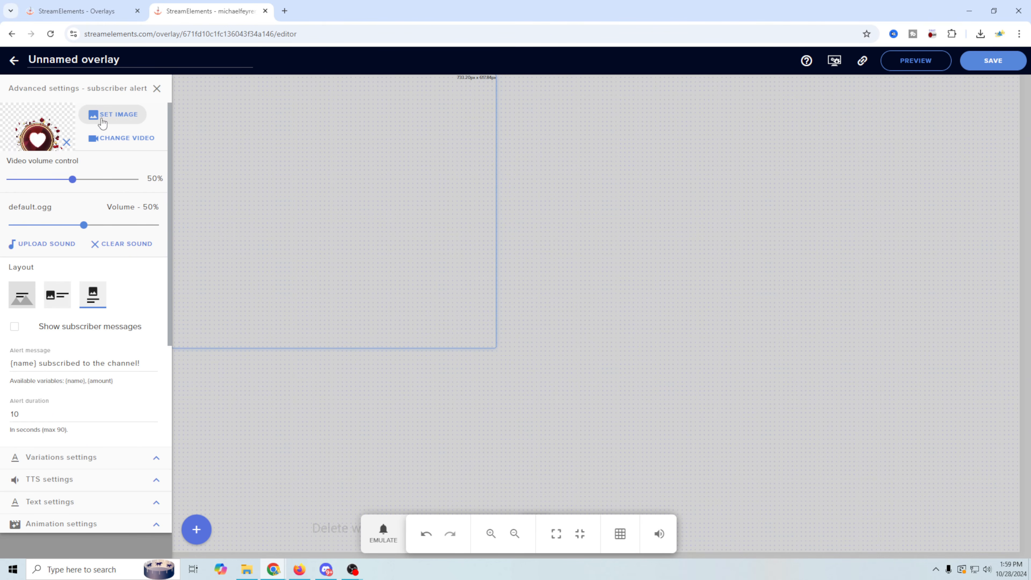
# Upload box.mp4 from File Explorer and set it as the subscriber alert's video.
pyautogui.click(112, 138)
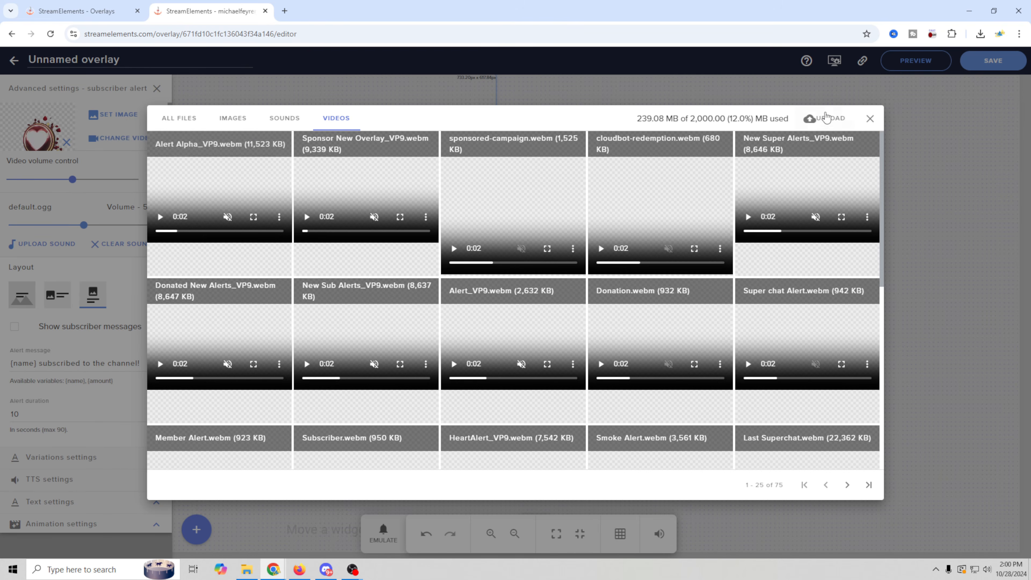
pyautogui.click(824, 118)
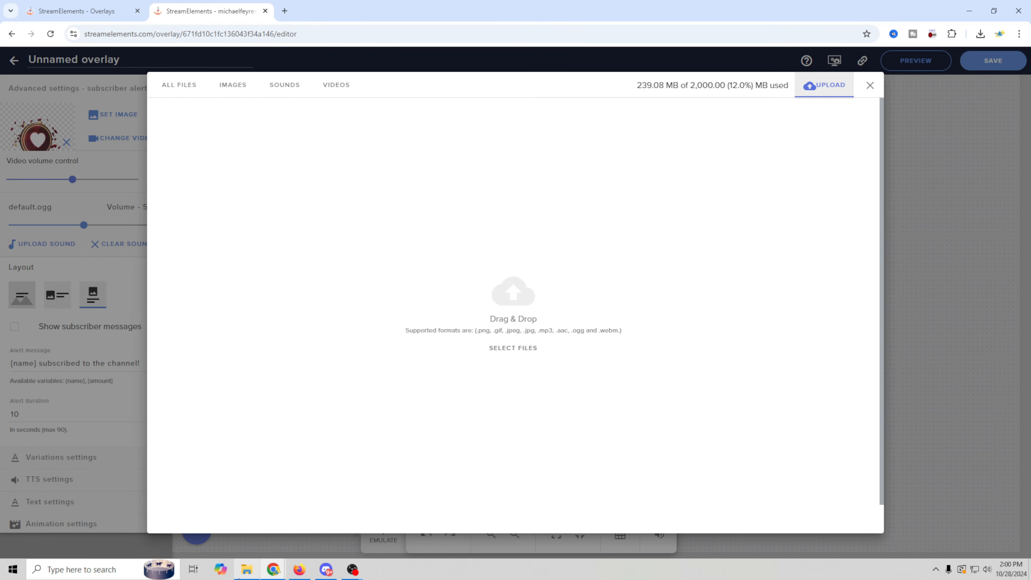
pyautogui.click(247, 570)
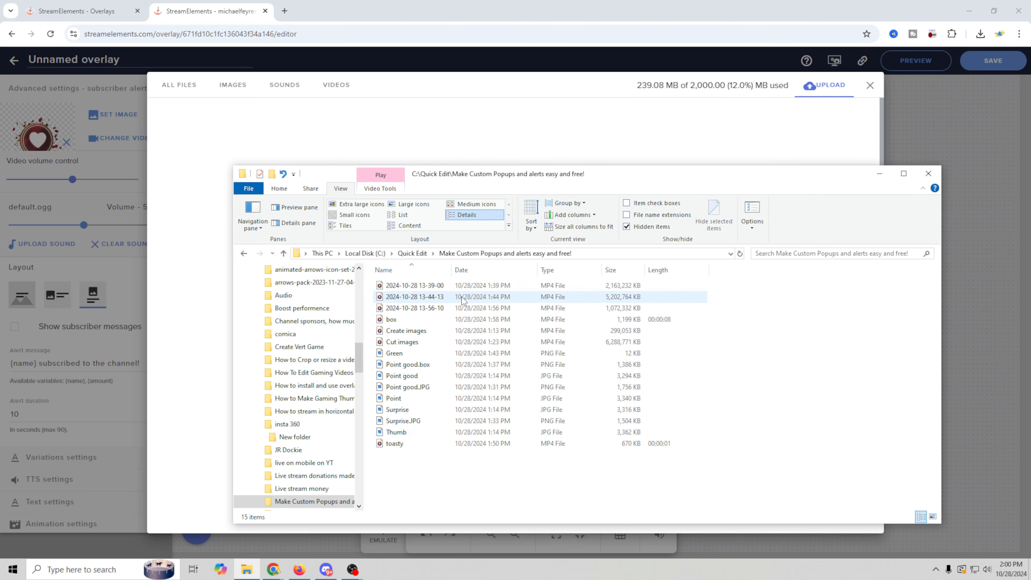
pyautogui.moveTo(629, 191); pyautogui.dragTo(762, 222)
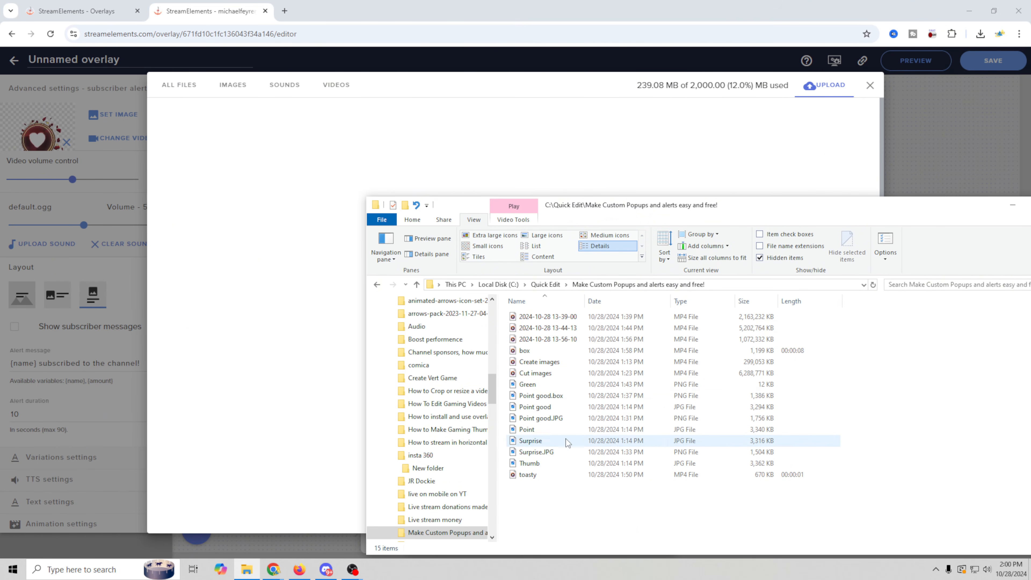
pyautogui.moveTo(524, 352); pyautogui.dragTo(296, 334)
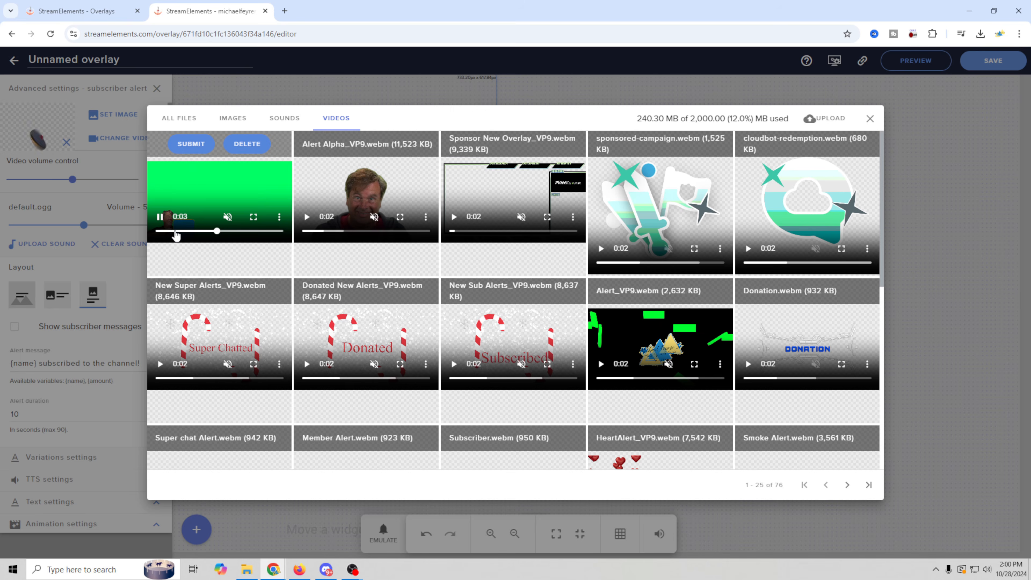
pyautogui.click(191, 144)
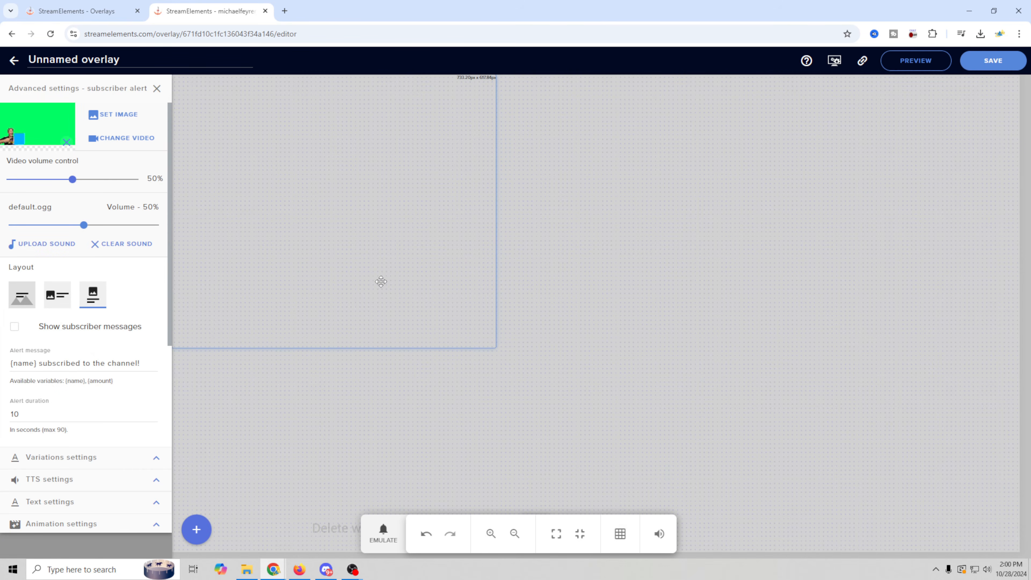
# Stretch the alert widget to fill the canvas and emulate a test subscriber event.
pyautogui.moveTo(494, 343); pyautogui.dragTo(1015, 549)
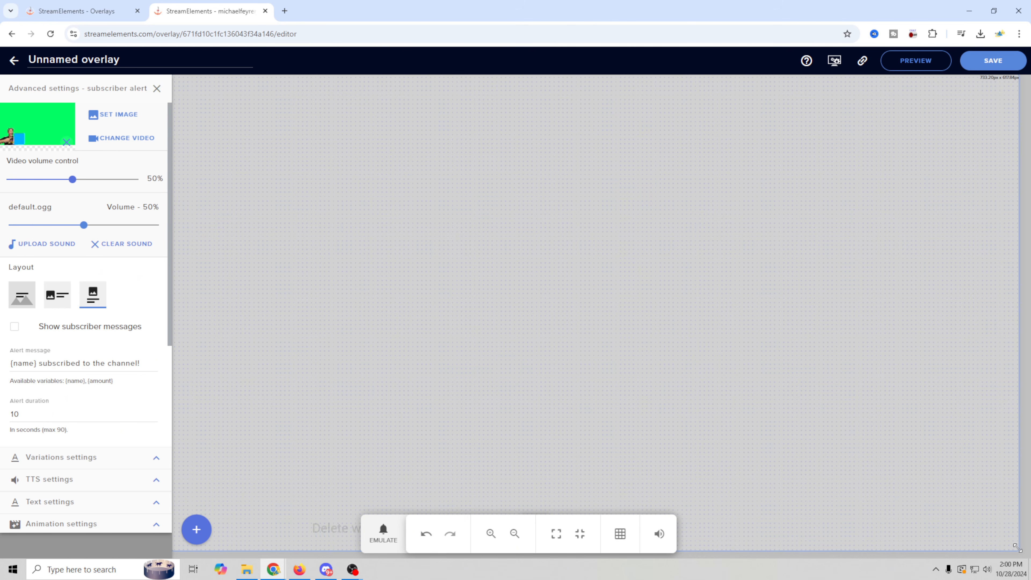
pyautogui.click(383, 533)
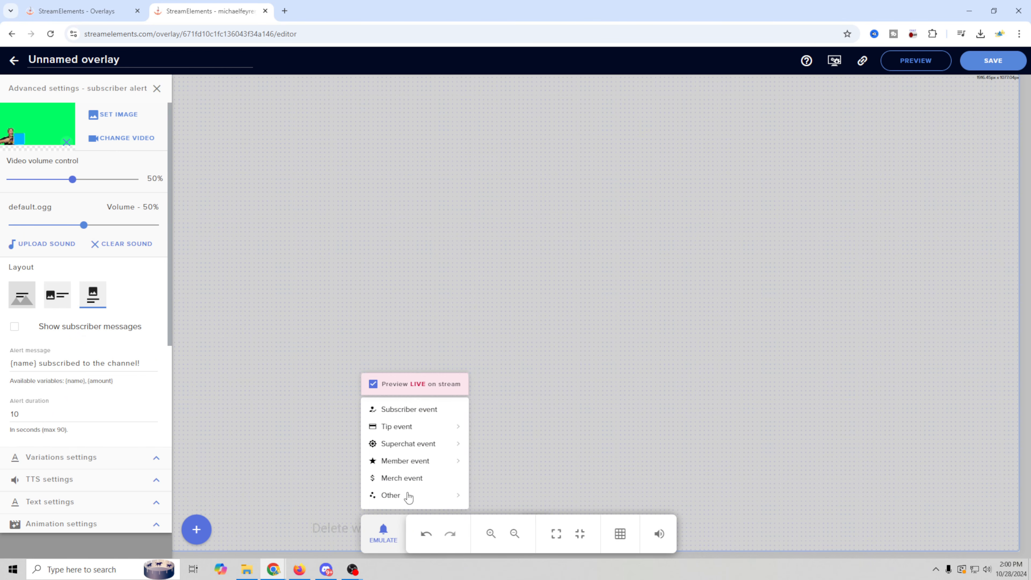
pyautogui.click(419, 410)
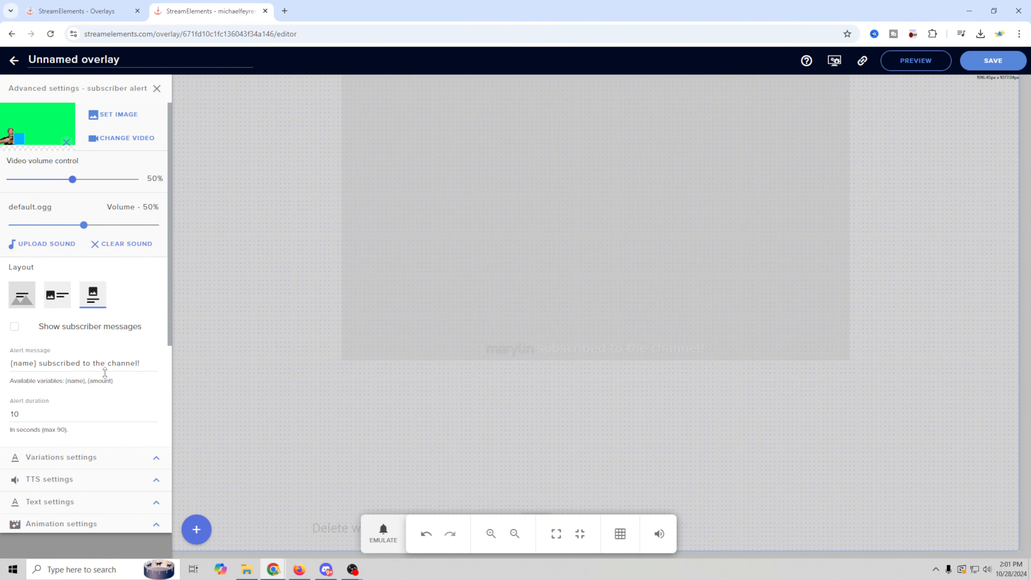
# Review the alert's Text settings, with margins top 850, right 950 and left 0.
pyautogui.scroll(-3, 102, 386)
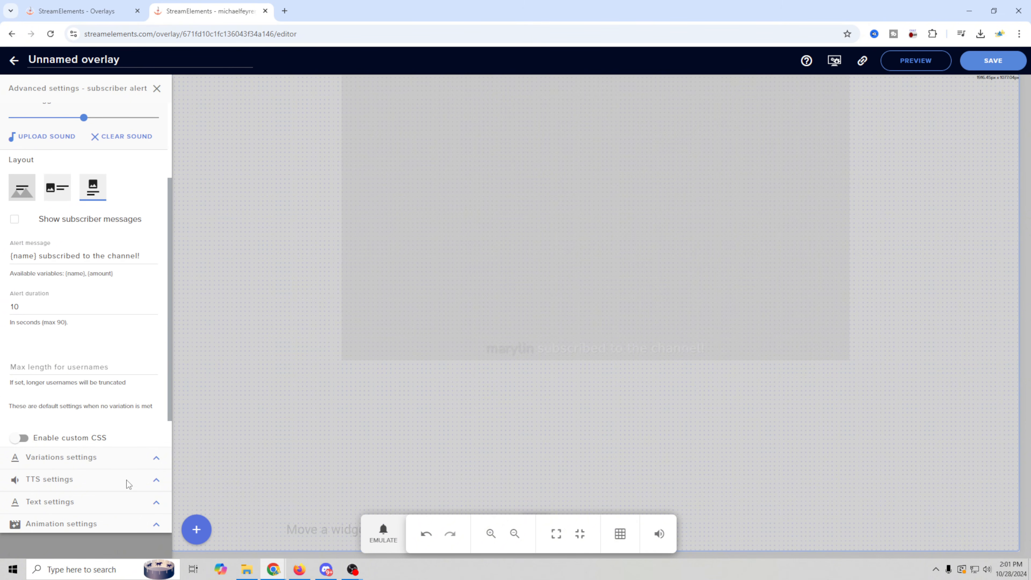
pyautogui.scroll(3, 108, 367)
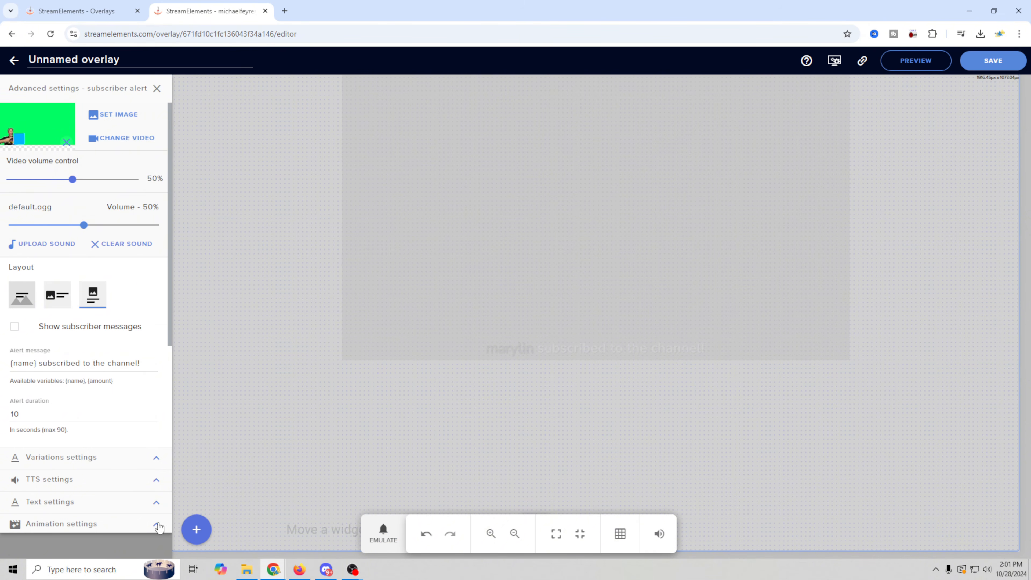
pyautogui.click(156, 504)
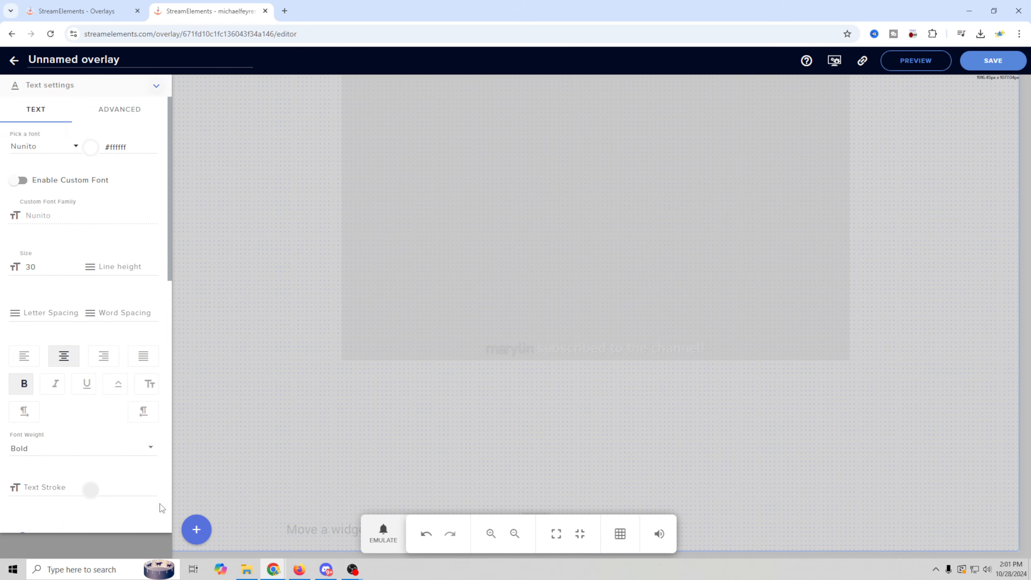
pyautogui.scroll(-1, 80, 421)
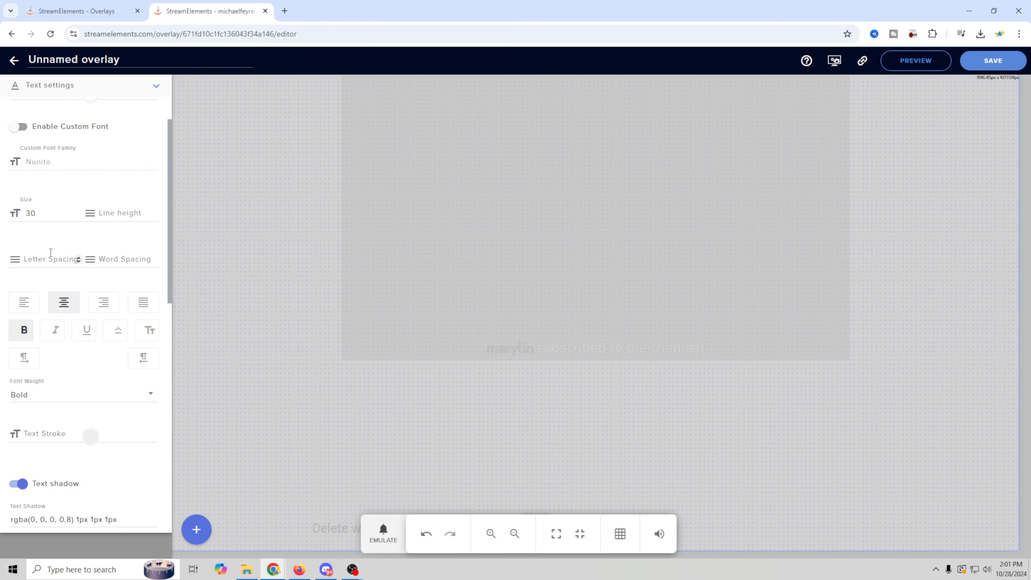
pyautogui.scroll(1, 50, 248)
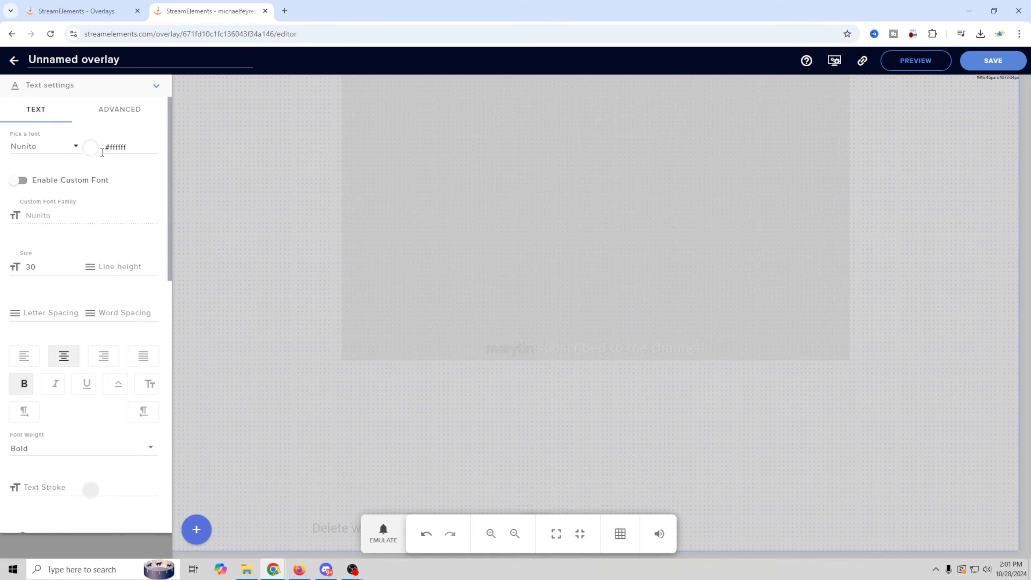
pyautogui.click(130, 115)
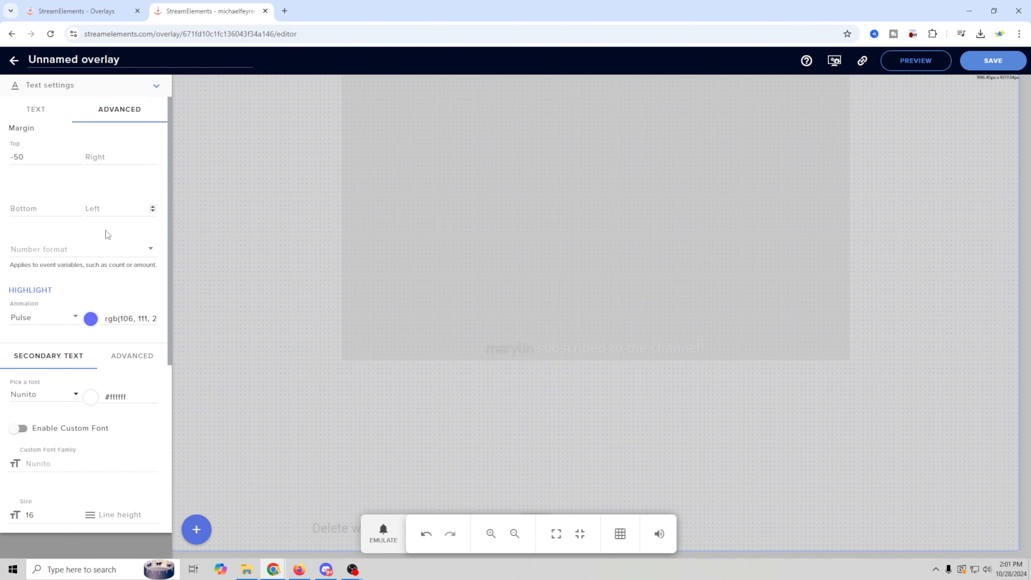
pyautogui.scroll(-1, 76, 386)
pyautogui.scroll(1, 76, 386)
pyautogui.click(43, 115)
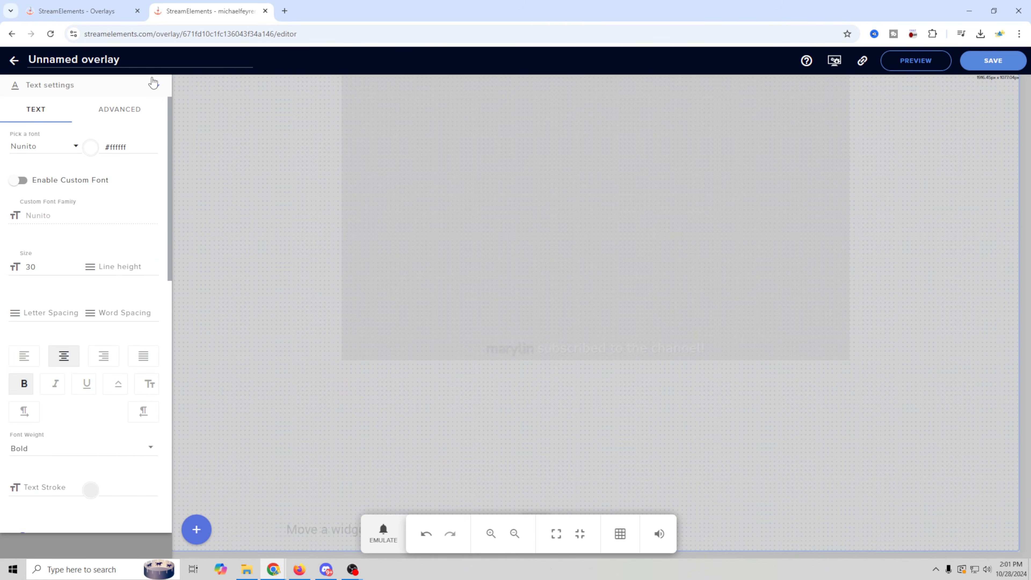
# Bring up the EMULATE list of test events.
pyautogui.click(154, 88)
pyautogui.click(383, 533)
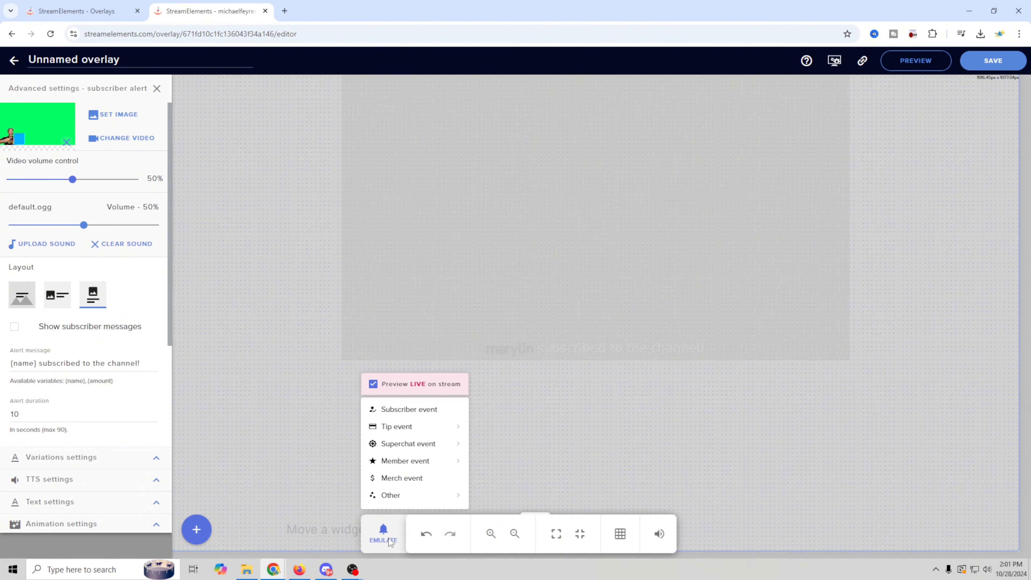
pyautogui.moveTo(420, 431)
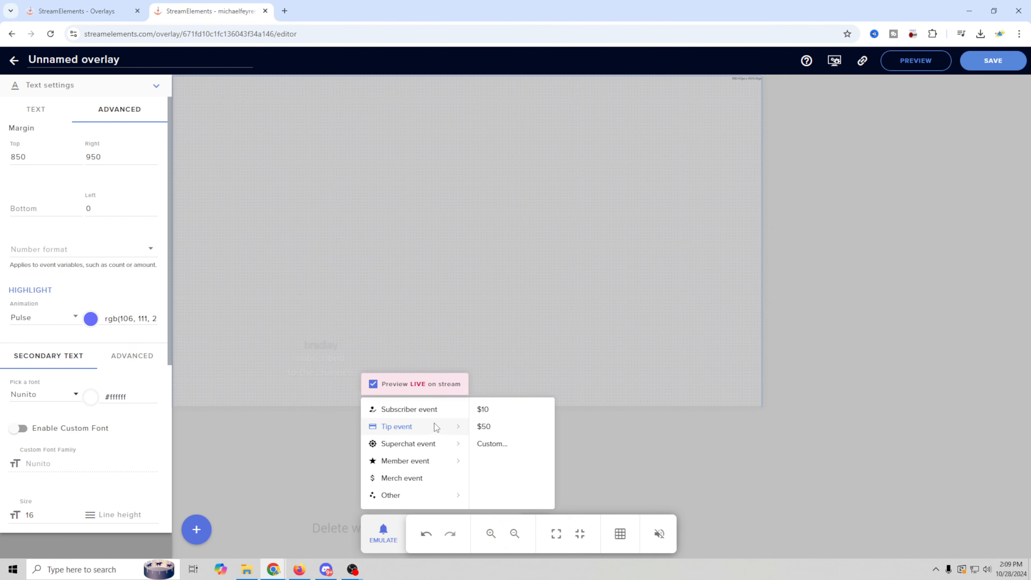
# Play a test subscriber alert, then collapse the Text settings section.
pyautogui.click(427, 416)
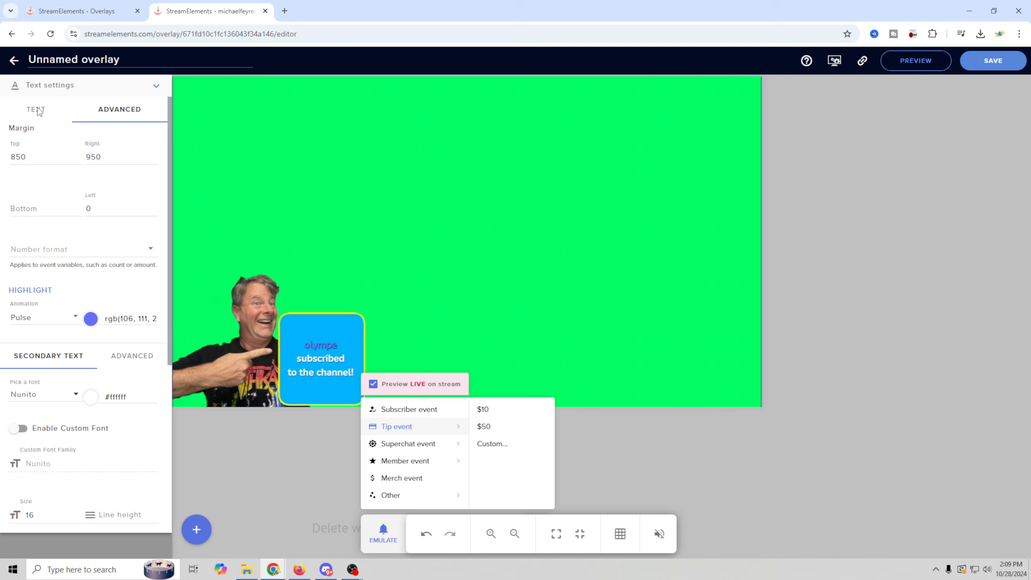
pyautogui.click(156, 89)
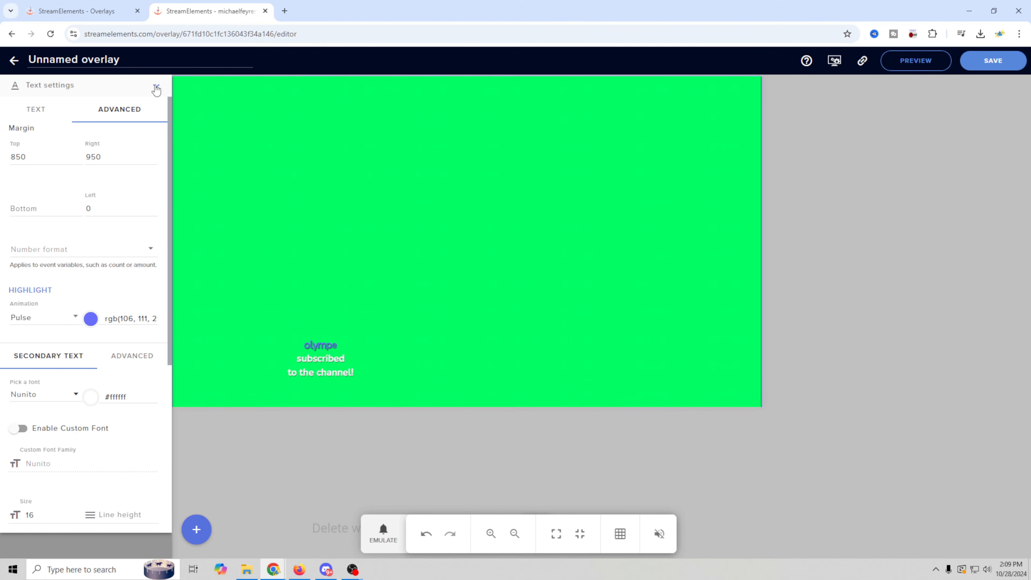
pyautogui.click(156, 87)
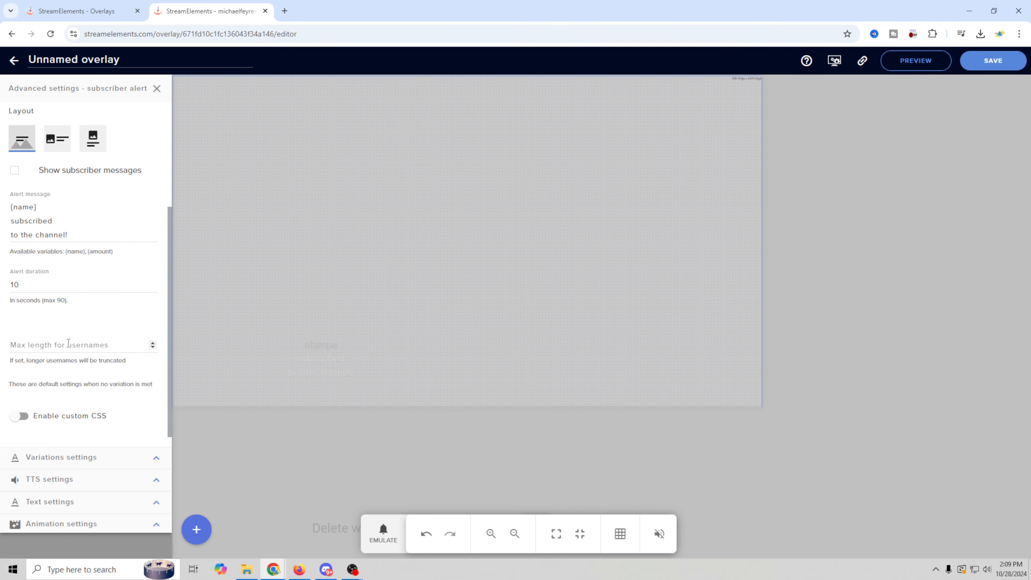
# Expand Animation settings, try a Bounce In Right entry and play a test alert.
pyautogui.scroll(-1, 68, 377)
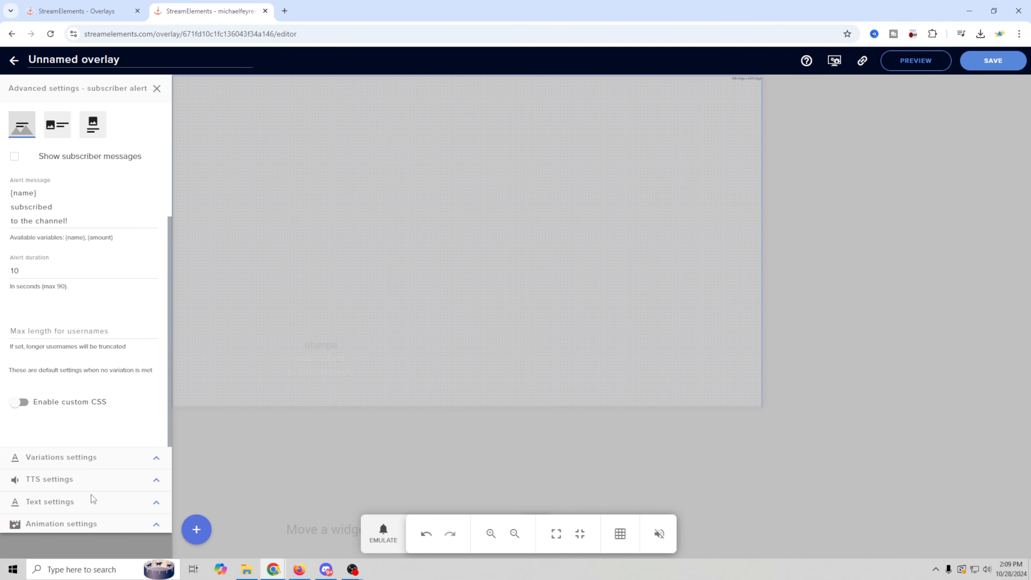
pyautogui.click(93, 525)
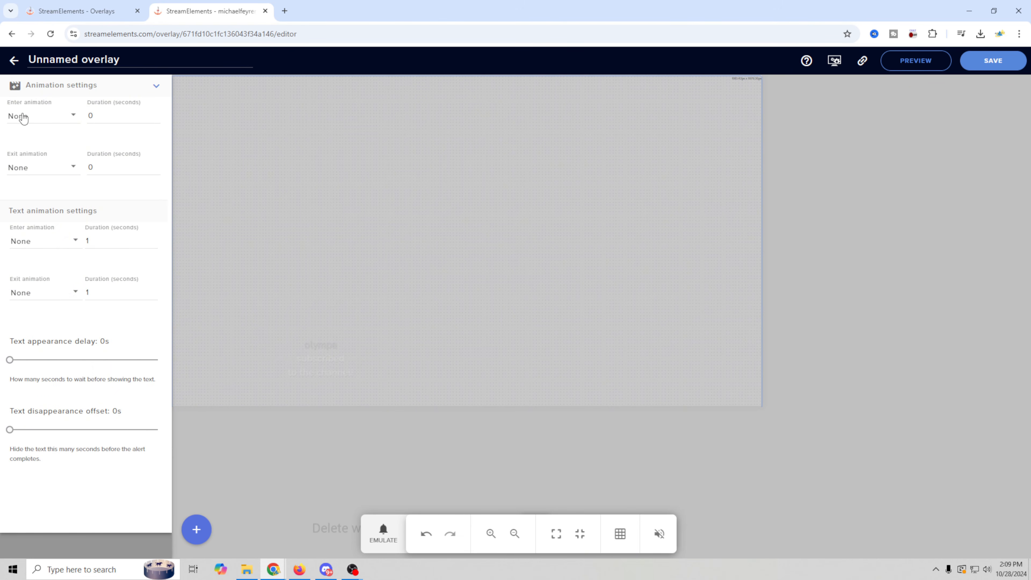
pyautogui.click(74, 118)
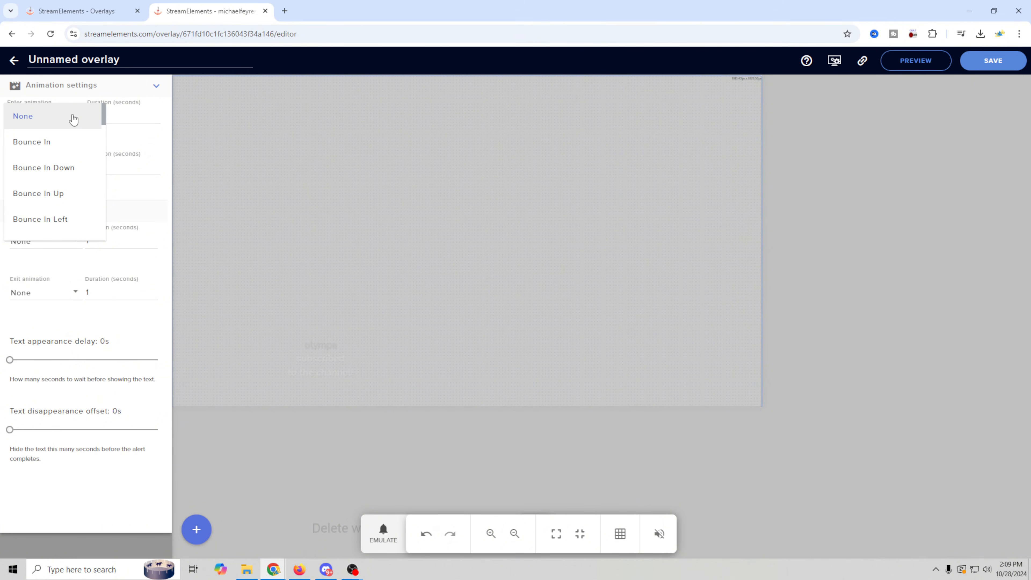
pyautogui.scroll(-2, 56, 203)
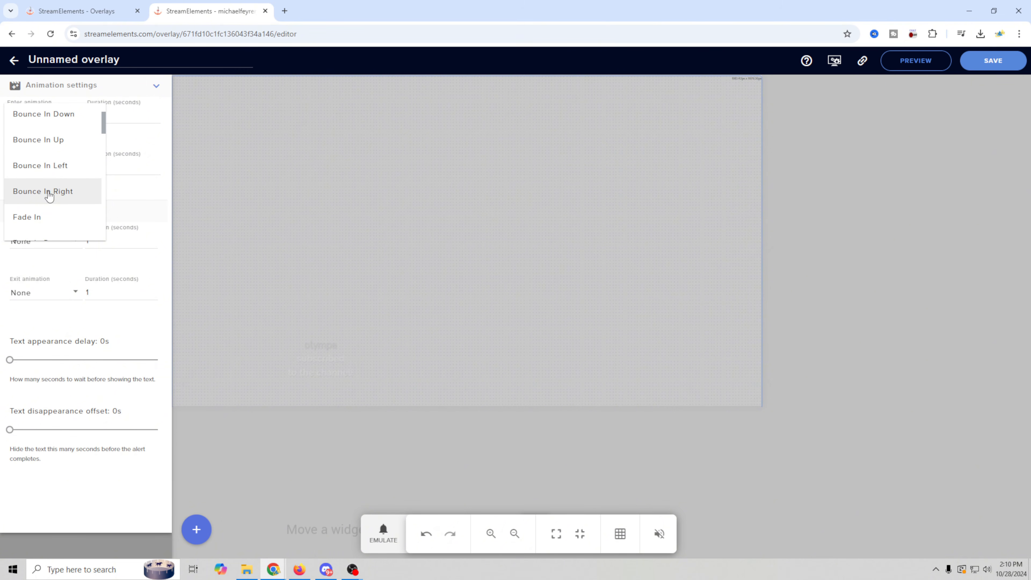
pyautogui.click(50, 195)
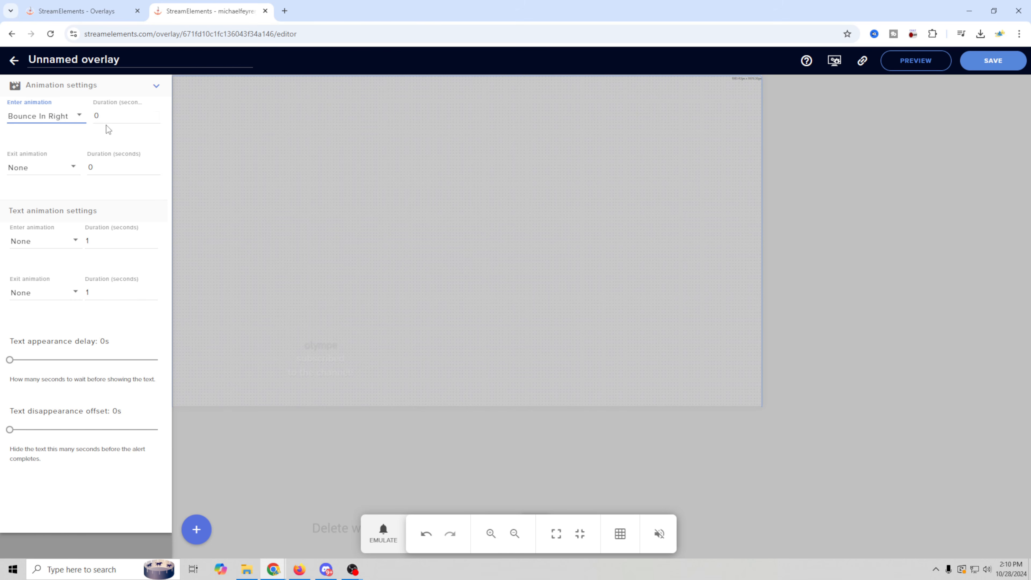
pyautogui.press('Tab')
pyautogui.click(385, 531)
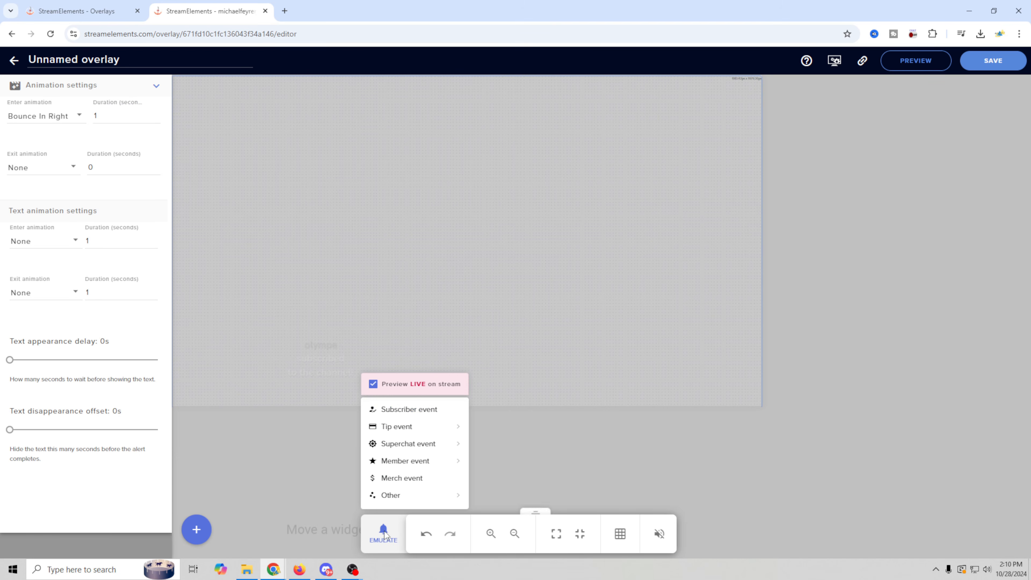
pyautogui.click(405, 409)
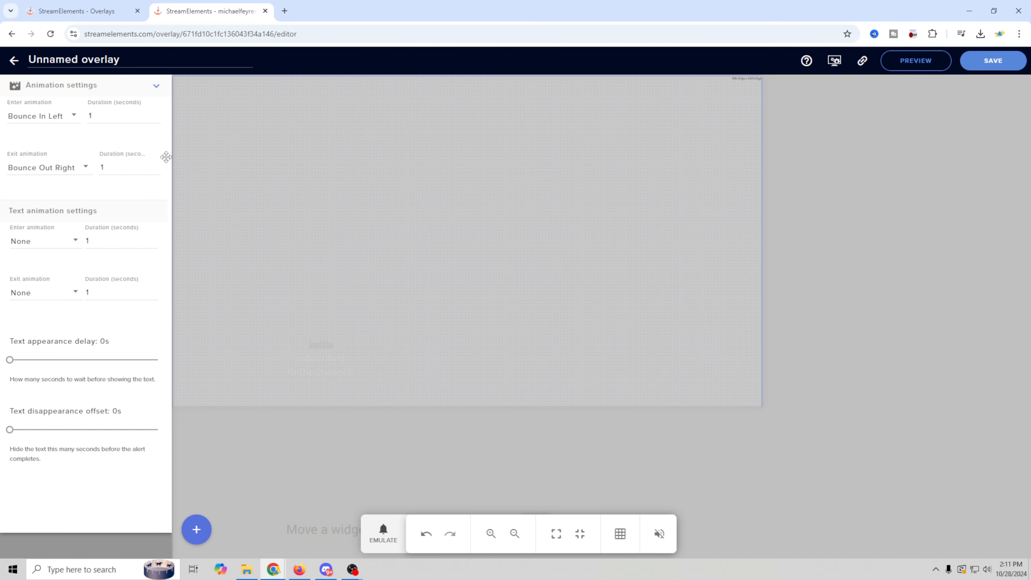
# Set the text animations to Bounce In Left entry and Bounce Out Left exit, then test.
pyautogui.click(72, 119)
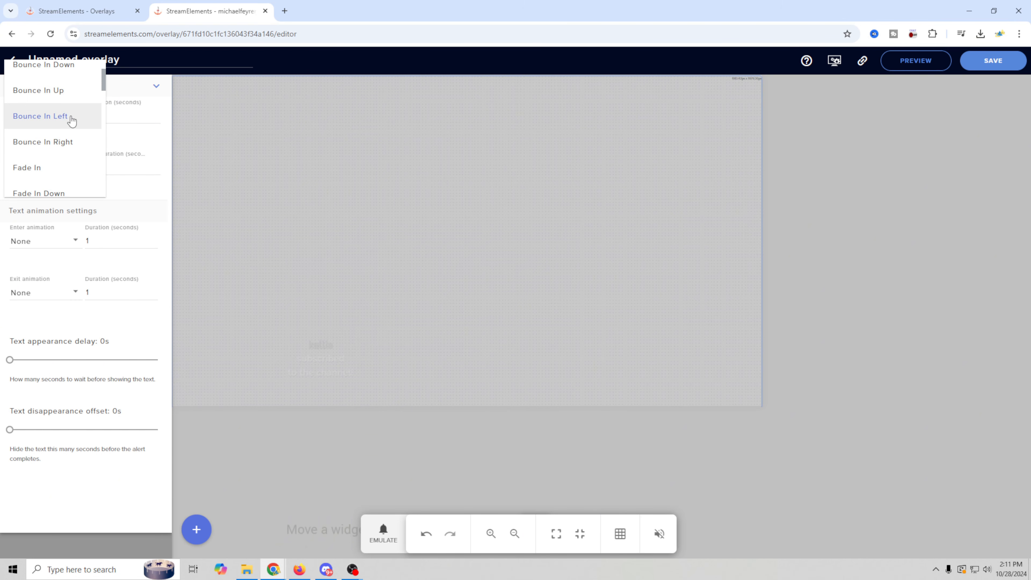
pyautogui.click(44, 142)
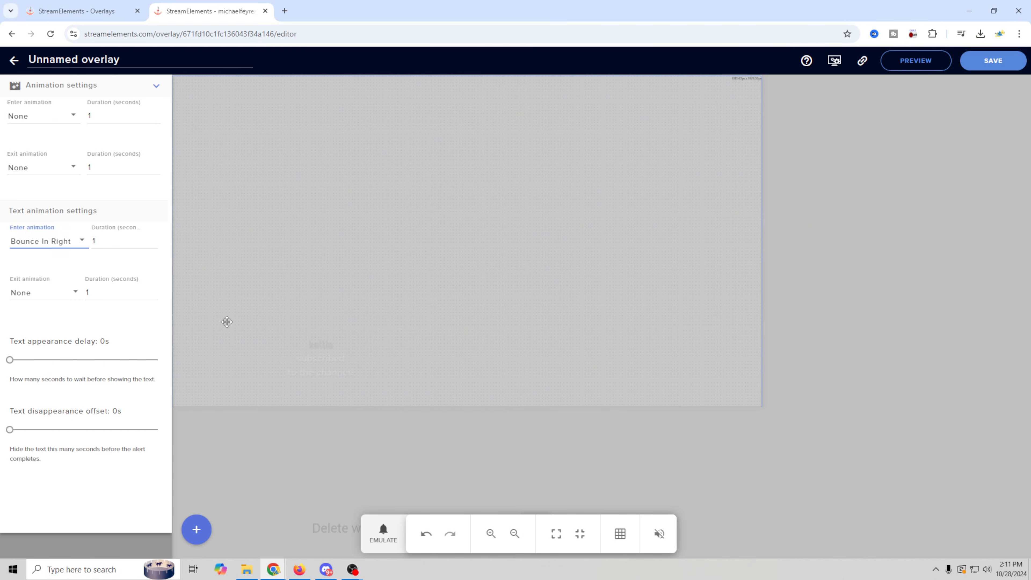
pyautogui.click(392, 541)
pyautogui.moveTo(407, 432)
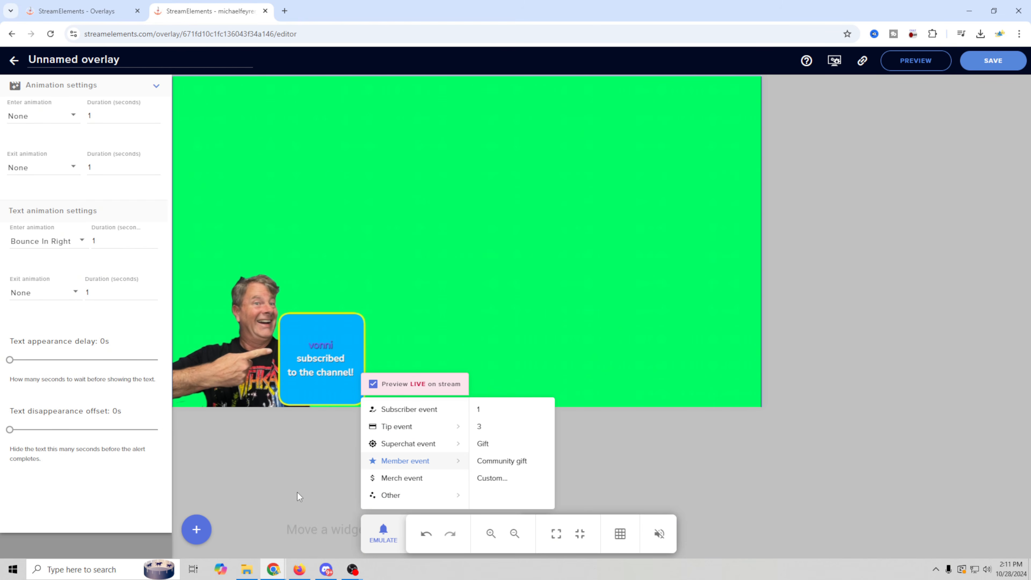
pyautogui.click(83, 244)
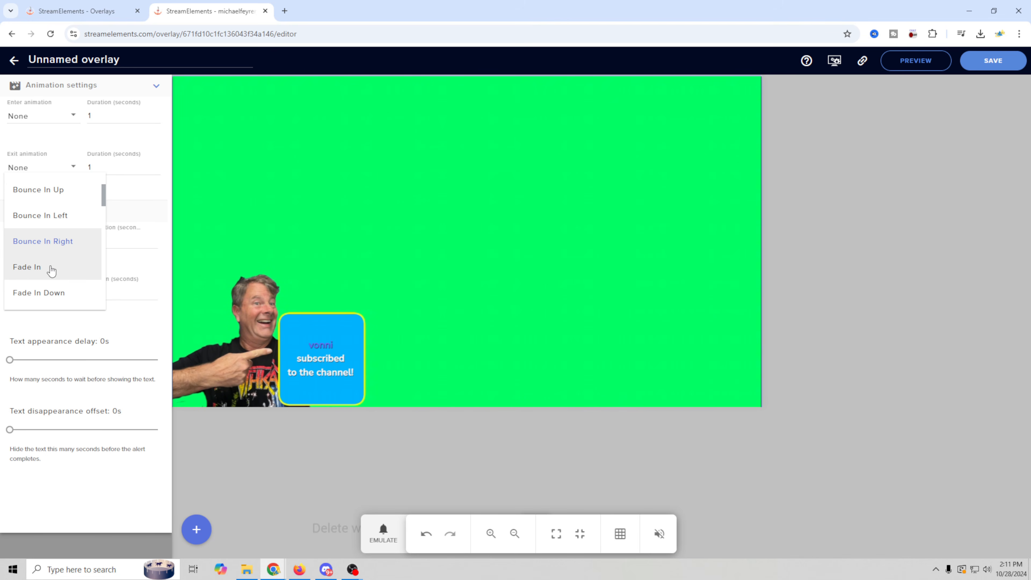
pyautogui.click(56, 218)
pyautogui.click(64, 298)
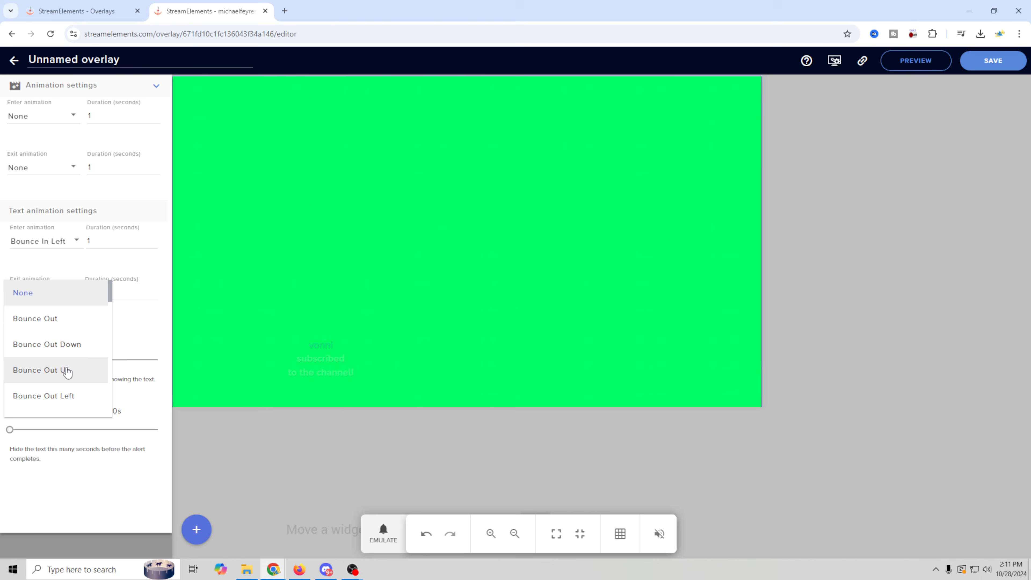
pyautogui.scroll(-3, 67, 358)
pyautogui.click(58, 321)
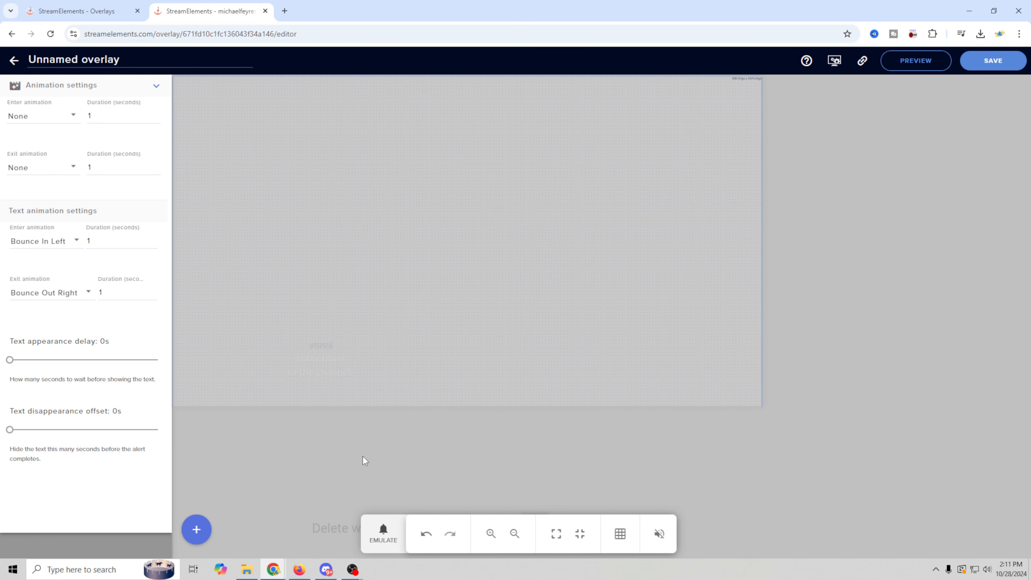
pyautogui.click(384, 535)
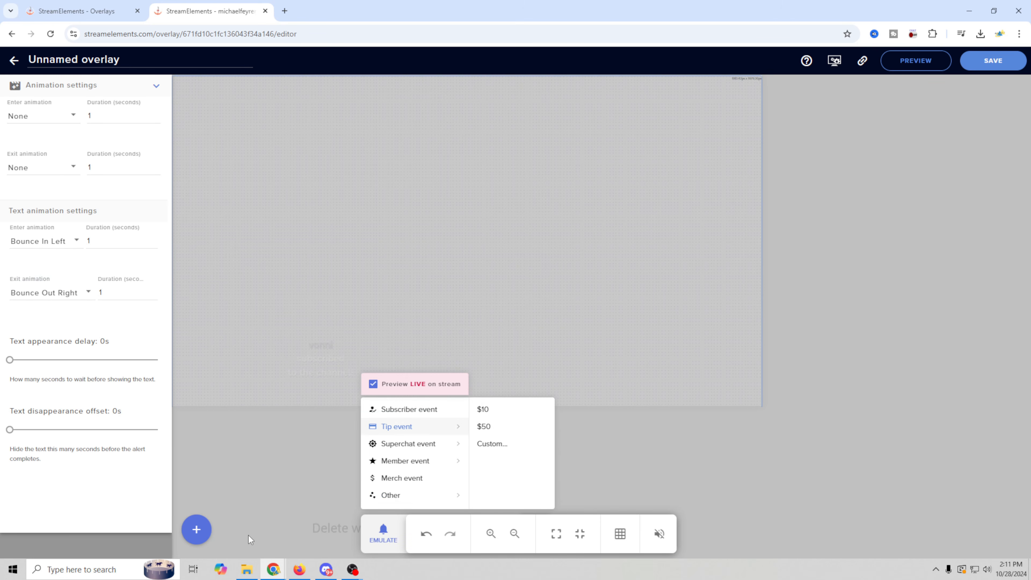
pyautogui.click(311, 514)
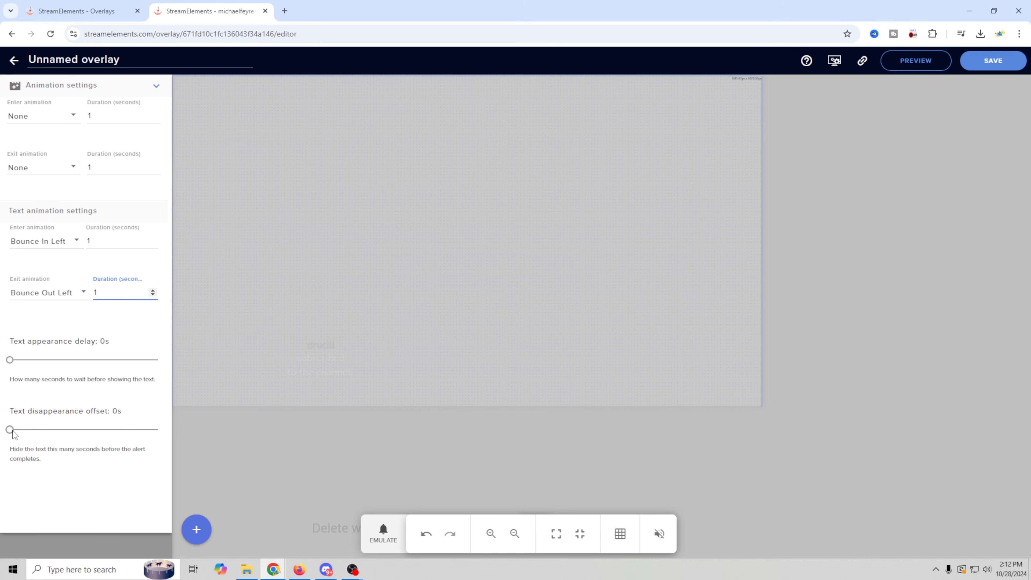
# Try a 1.4s text disappearance offset and test the alert.
pyautogui.moveTo(12, 431); pyautogui.dragTo(33, 436)
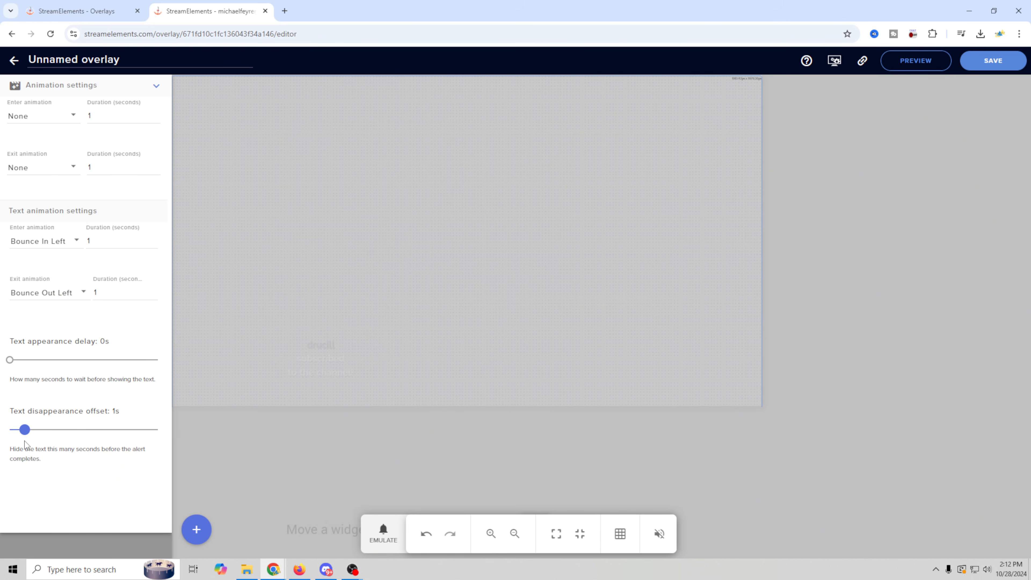
pyautogui.click(383, 533)
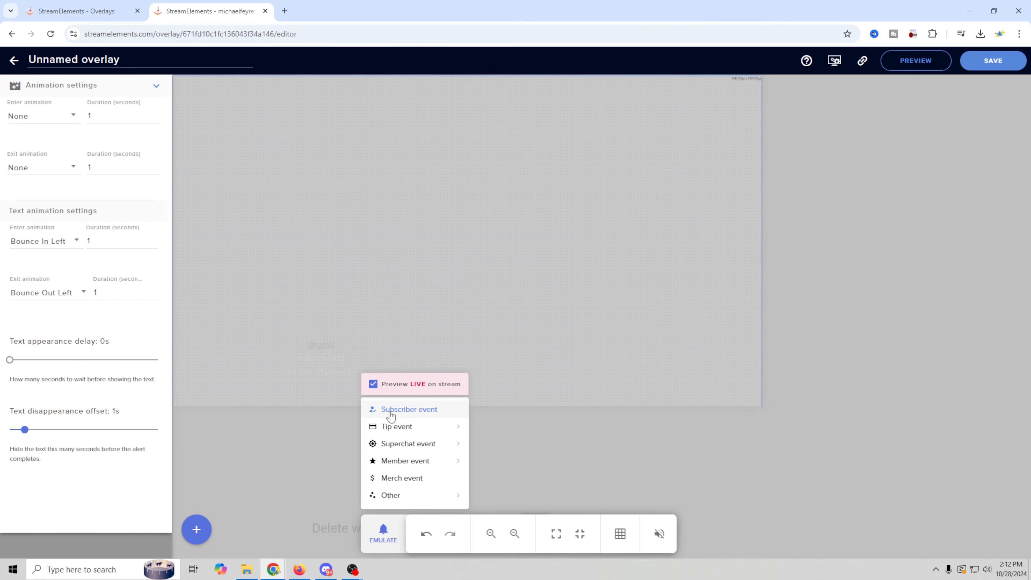
pyautogui.click(479, 409)
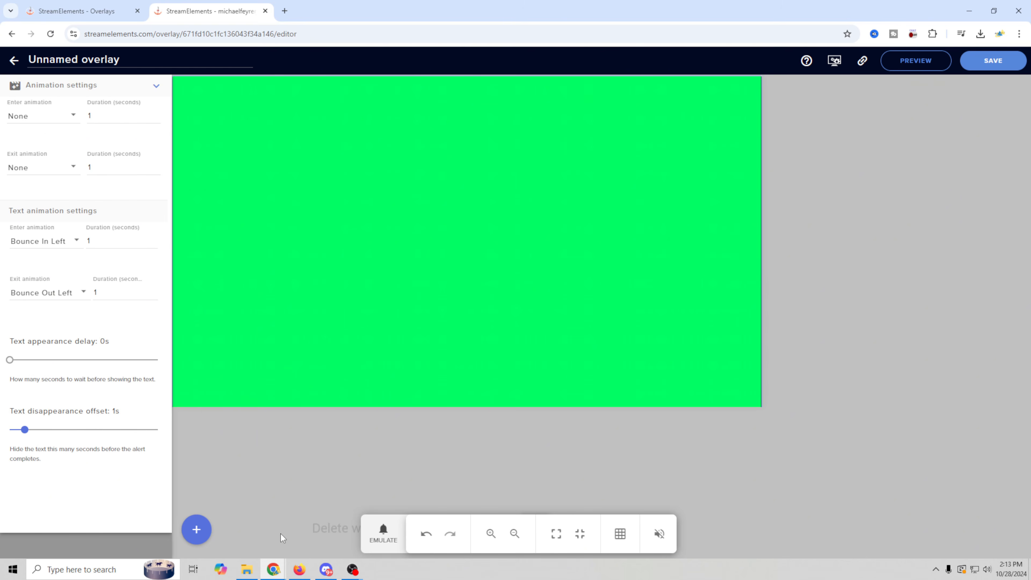
pyautogui.click(31, 429)
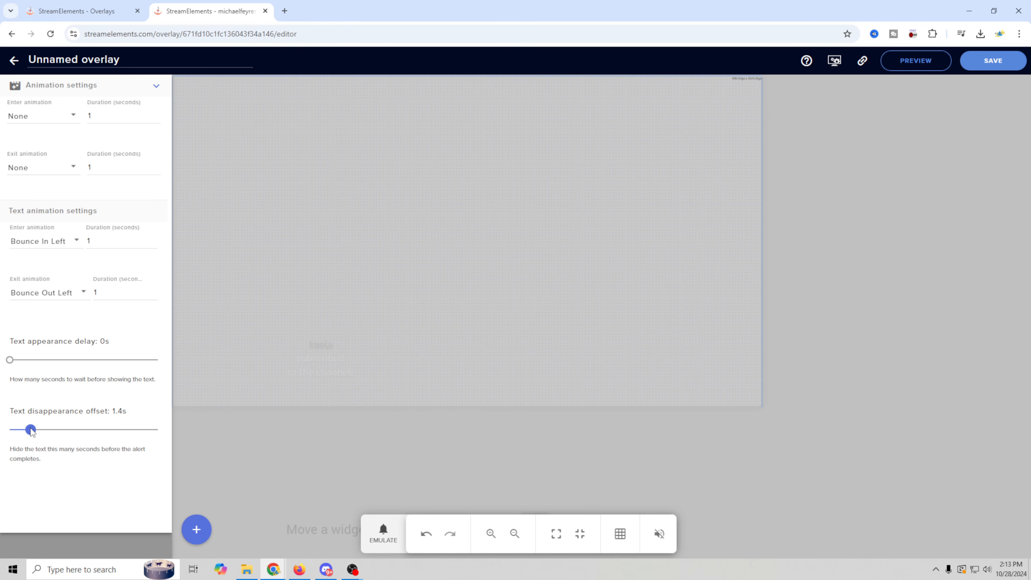
pyautogui.click(379, 533)
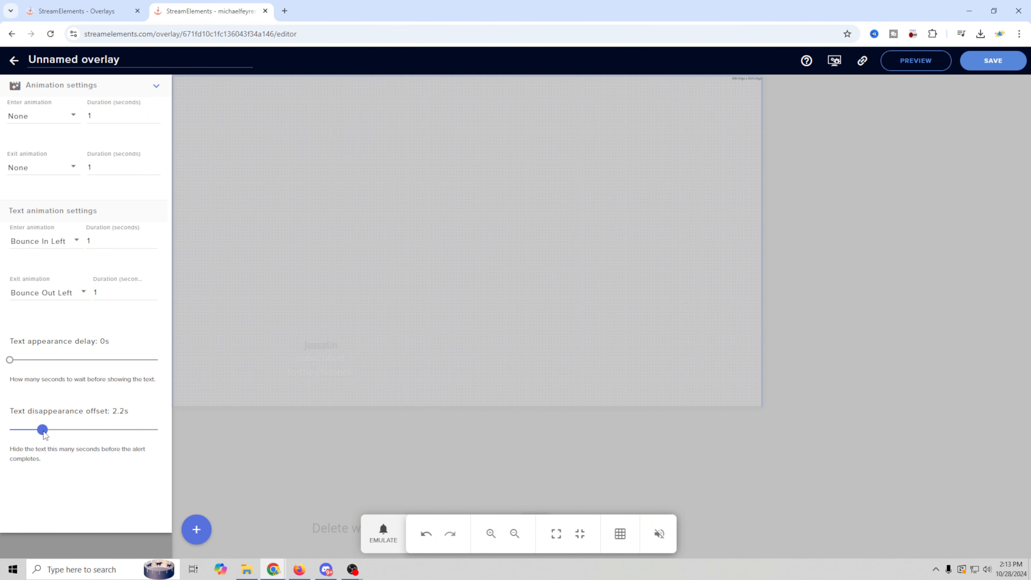
# Raise the text disappearance offset through 2s and 2.5s to 2.7s, testing each.
pyautogui.moveTo(45, 434); pyautogui.dragTo(40, 432)
pyautogui.click(383, 532)
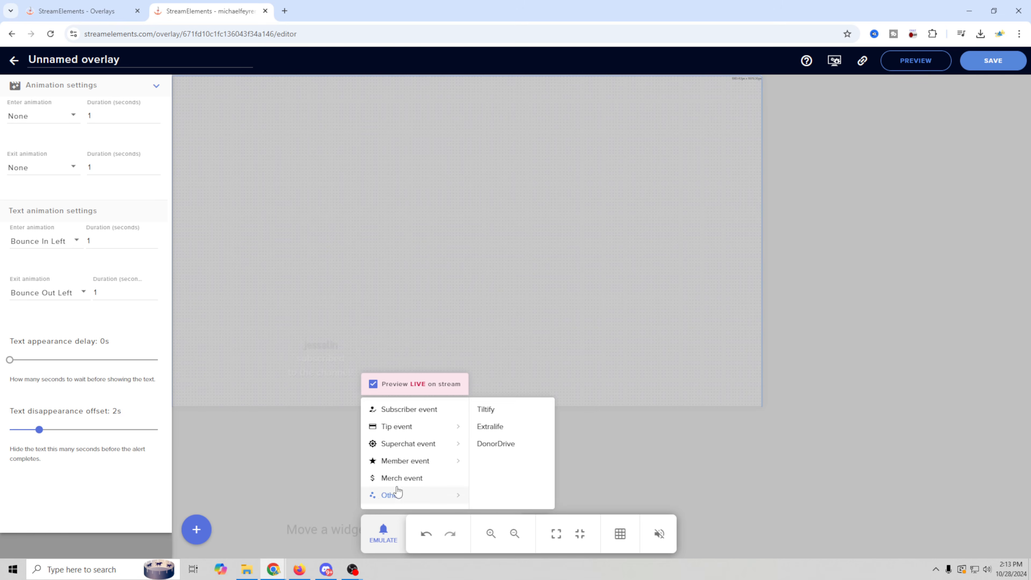
pyautogui.click(397, 412)
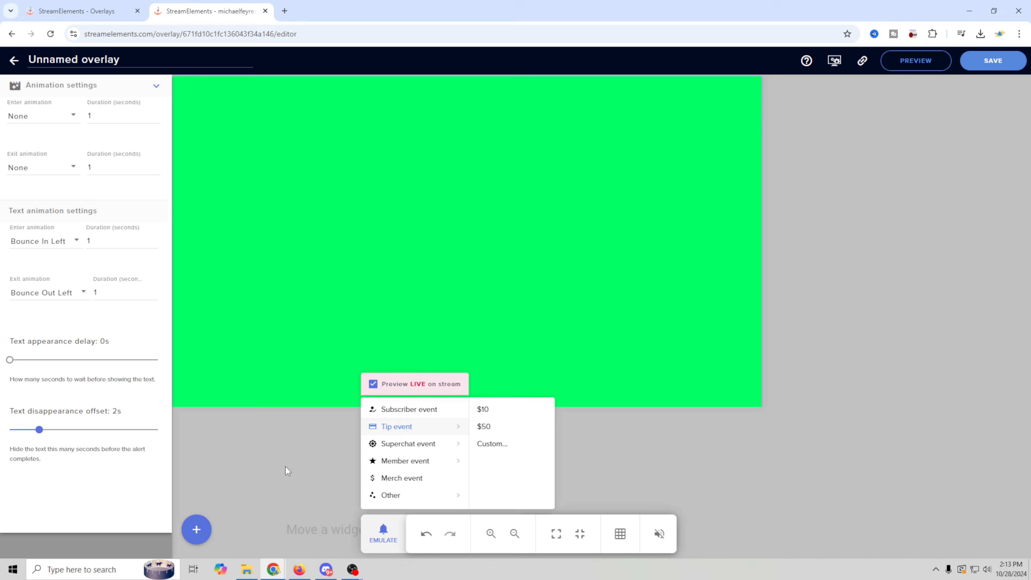
pyautogui.click(278, 479)
pyautogui.moveTo(39, 430); pyautogui.dragTo(47, 434)
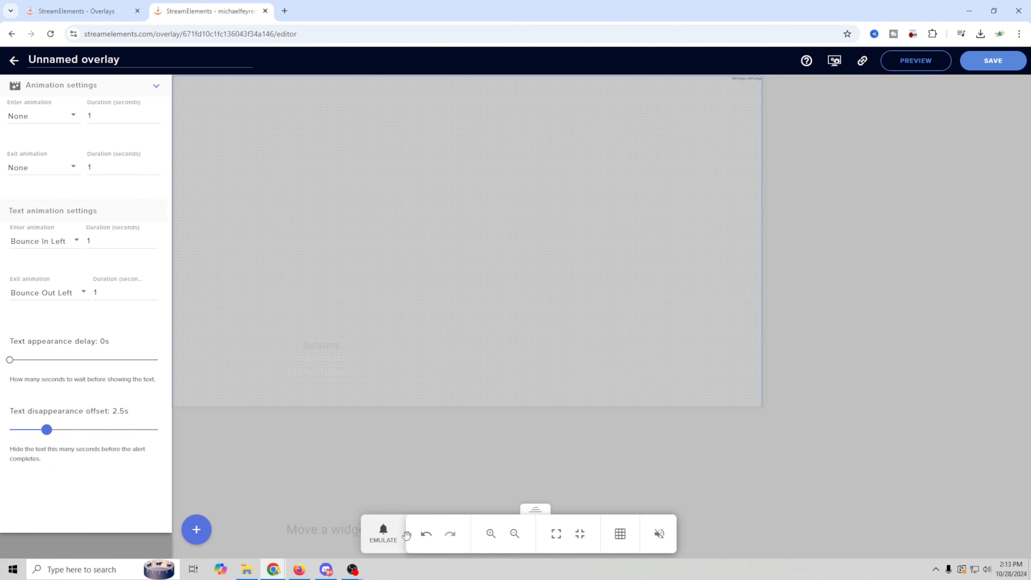
pyautogui.click(386, 536)
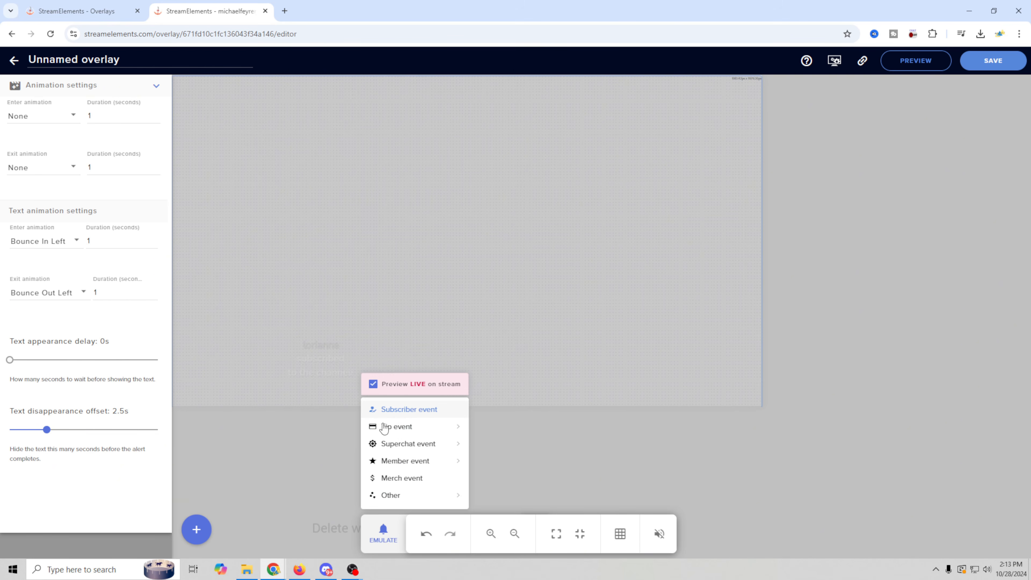
pyautogui.click(303, 484)
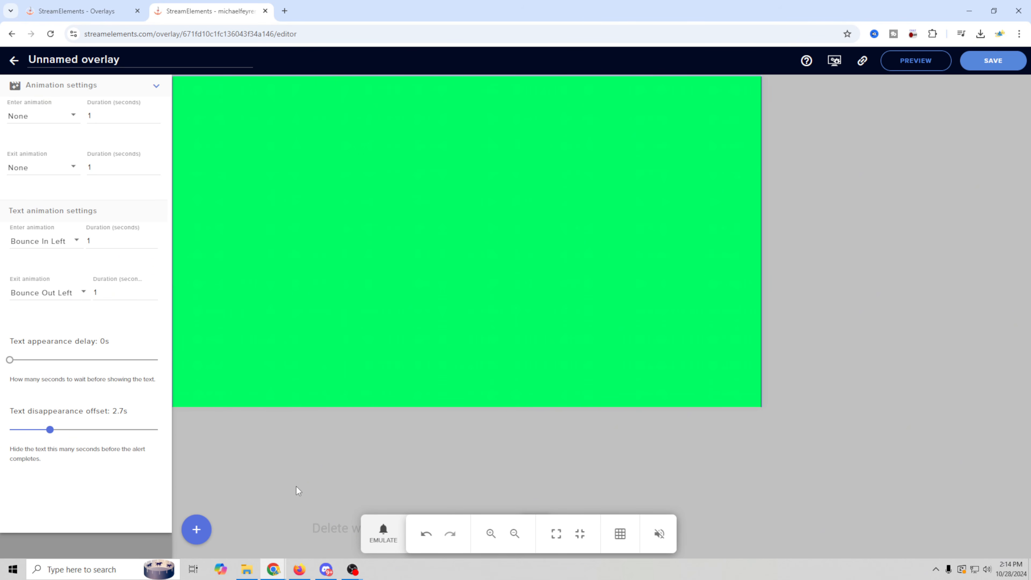
pyautogui.press('Right')
pyautogui.press('Right')
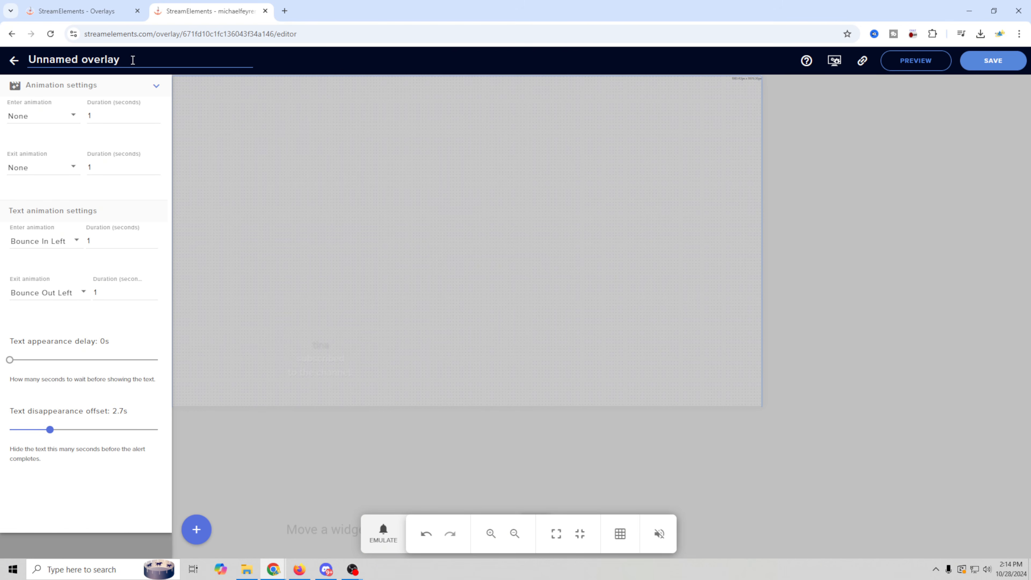
# Rename the overlay to 'custom alert', save it and copy its overlay URL.
pyautogui.moveTo(131, 59); pyautogui.dragTo(14, 50)
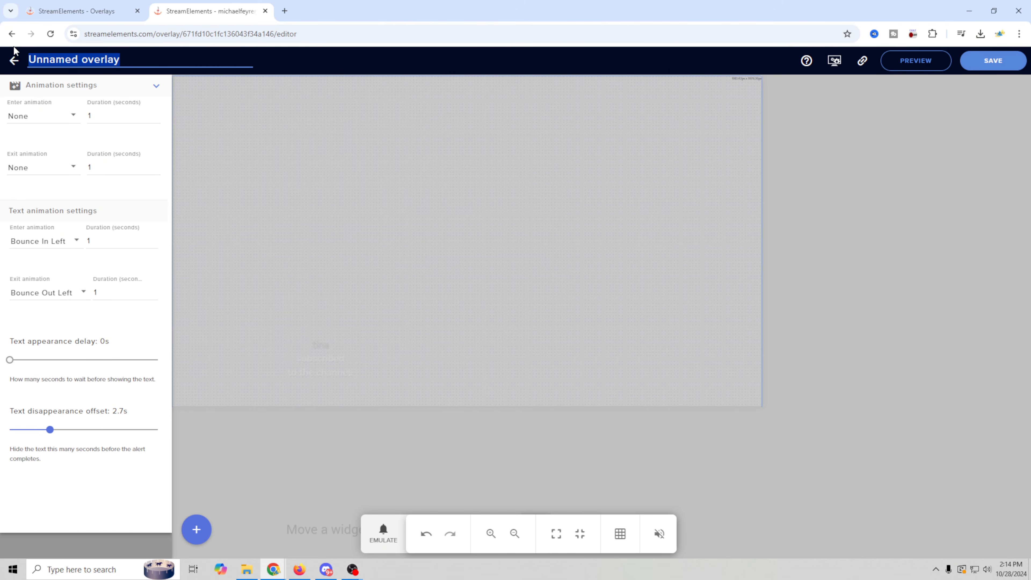
pyautogui.write('custom alert')
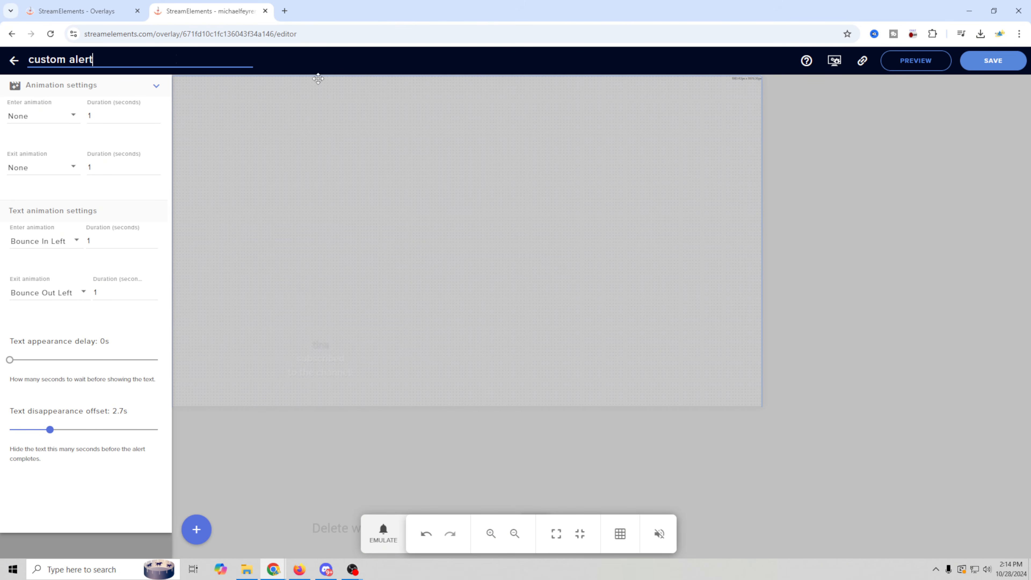
pyautogui.click(156, 88)
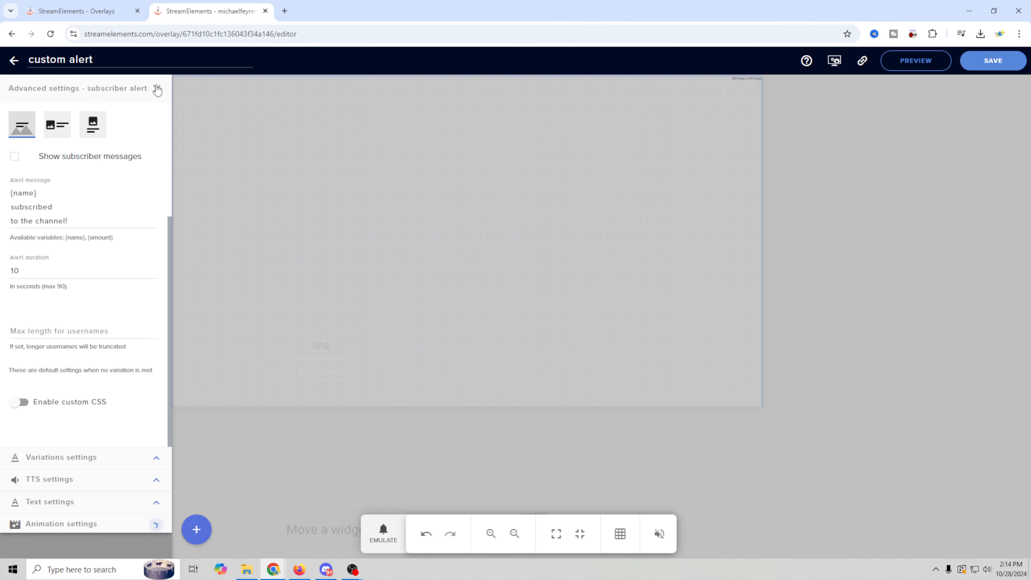
pyautogui.click(157, 89)
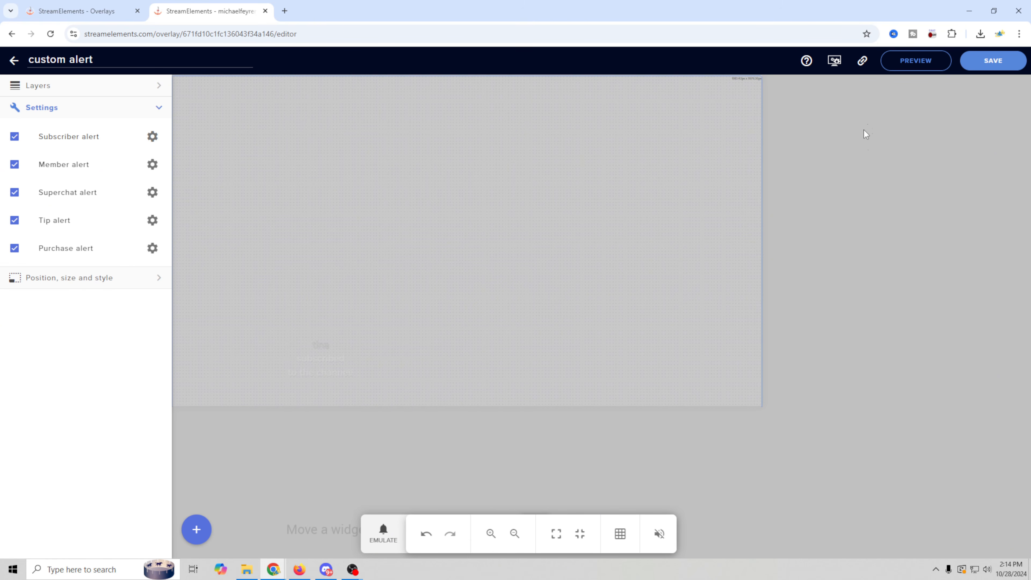
pyautogui.click(984, 70)
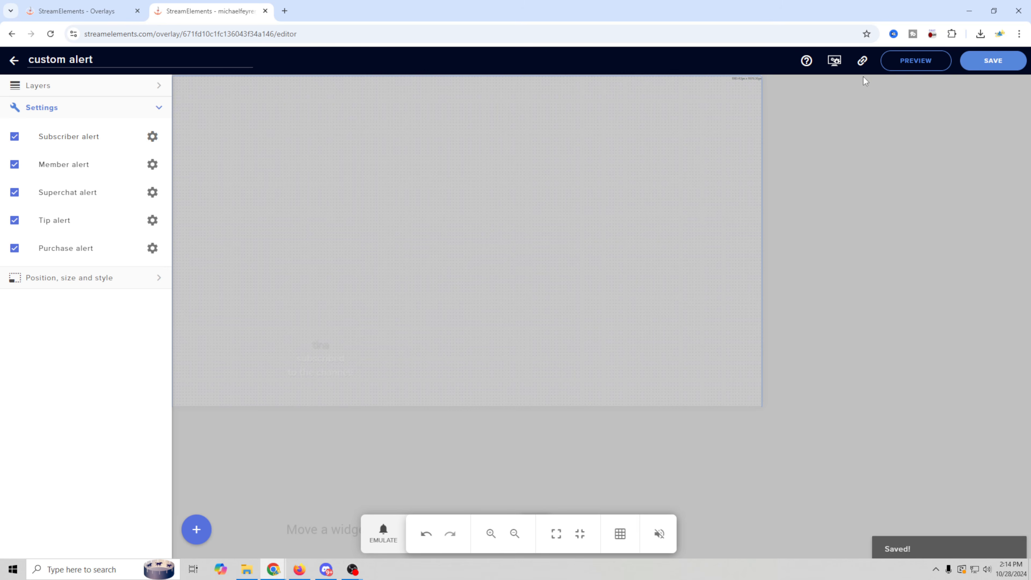
pyautogui.click(863, 62)
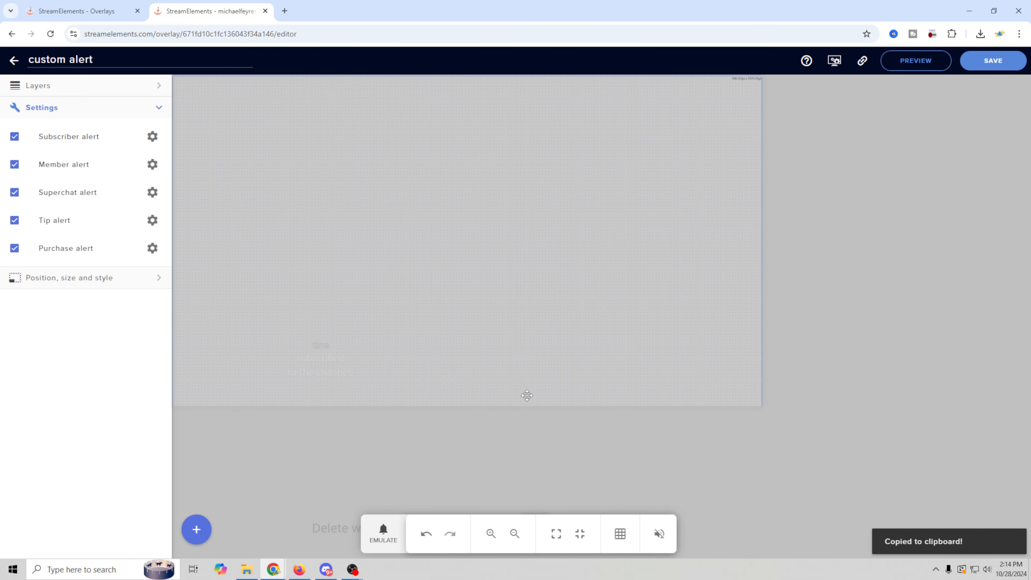
# In OBS, create a new Browser source named 'alerts'.
pyautogui.moveTo(352, 570)
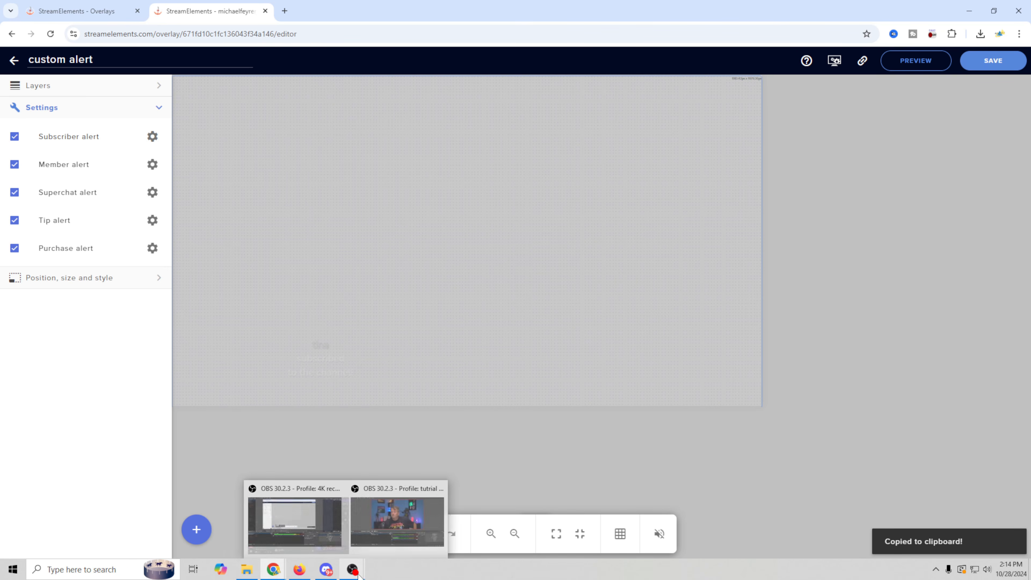
pyautogui.click(381, 519)
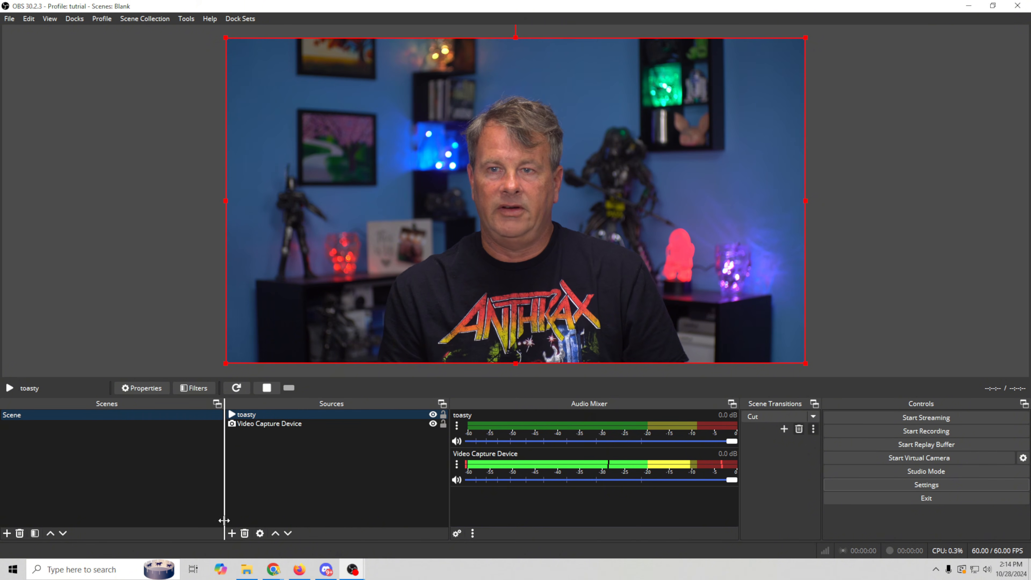
pyautogui.click(231, 534)
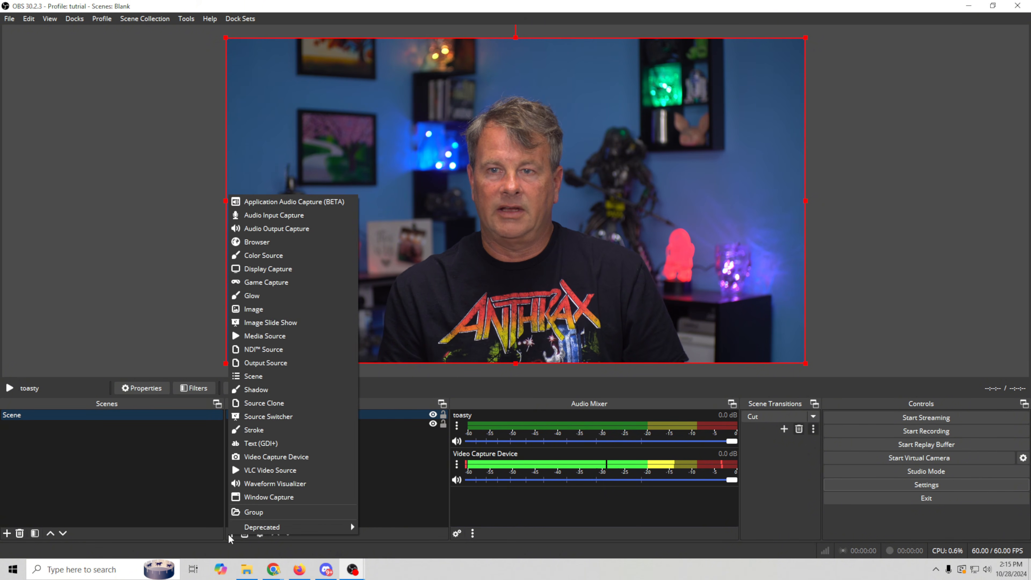
pyautogui.click(257, 242)
pyautogui.write('ale')
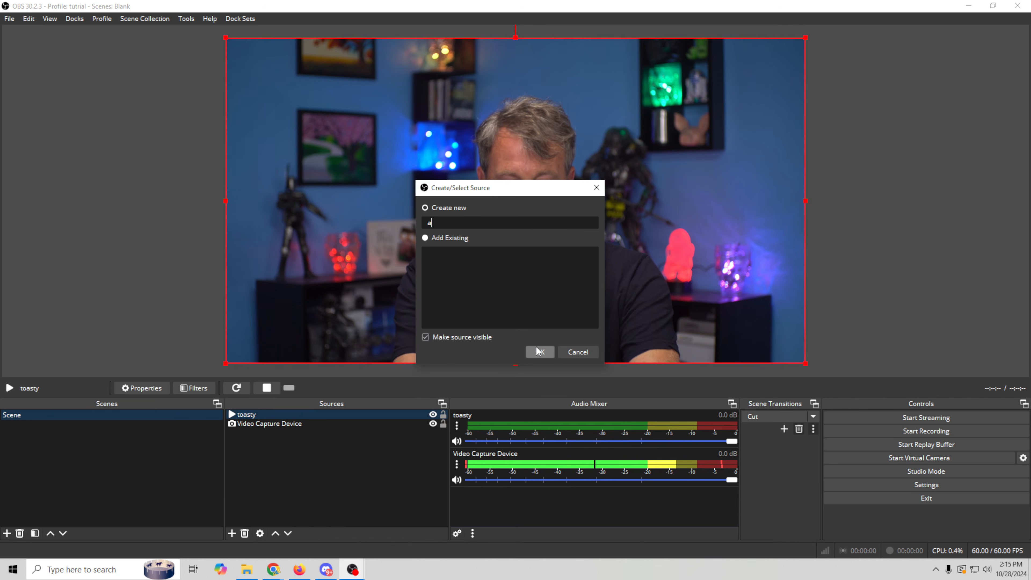
pyautogui.write('rts')
pyautogui.click(540, 352)
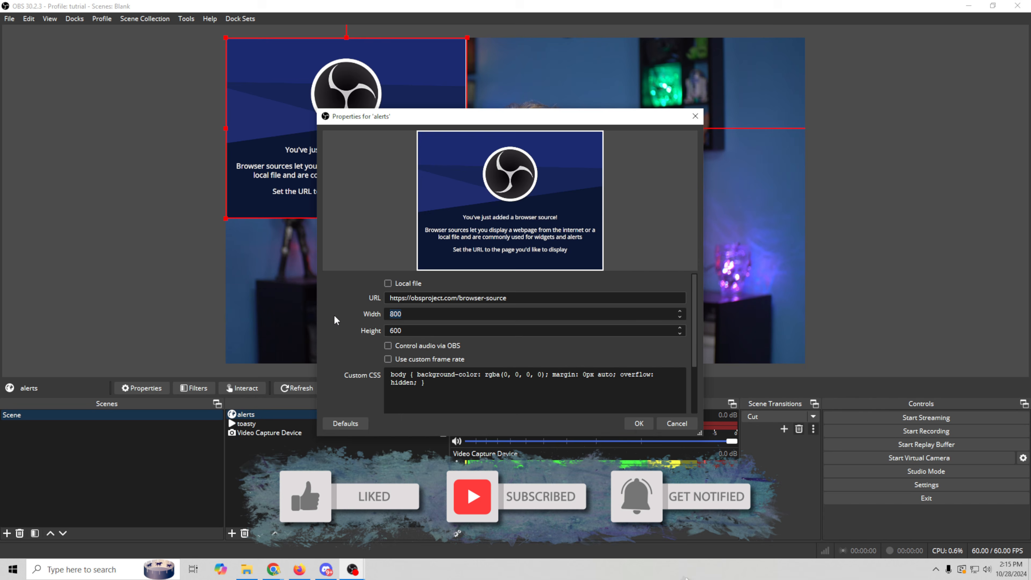
# Set the source to 1920×1080, paste the overlay URL, and enable Control audio via OBS.
pyautogui.write('1920')
pyautogui.press('Tab')
pyautogui.write('1080')
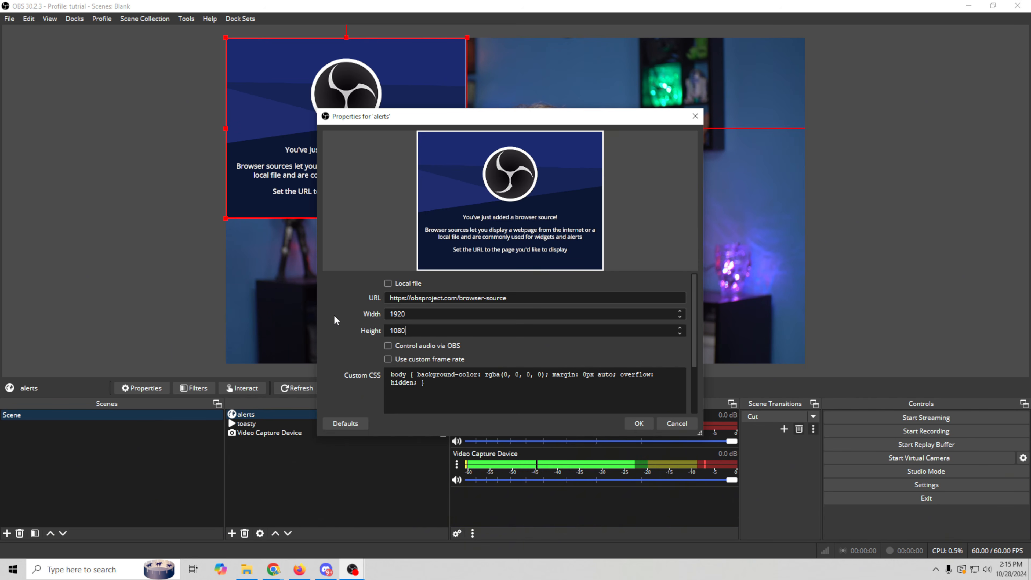
pyautogui.click(513, 297)
pyautogui.hotkey('ctrl', 'a')
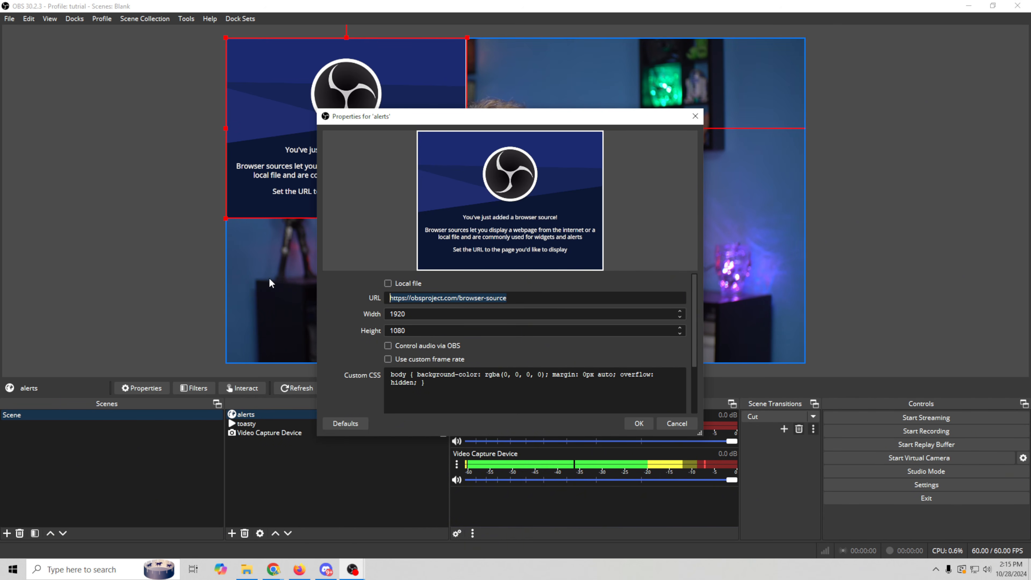
pyautogui.hotkey('ctrl', 'v')
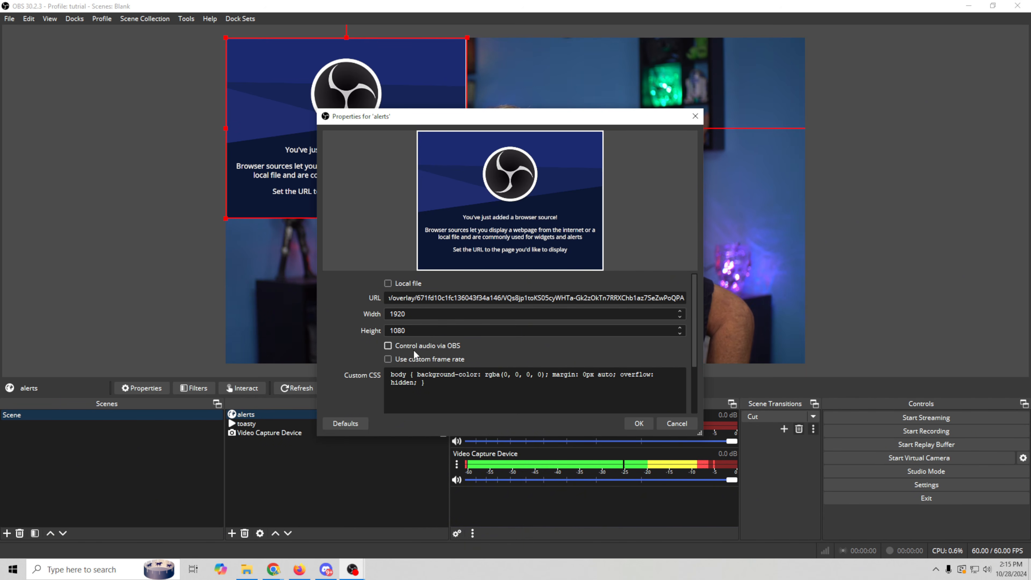
pyautogui.click(388, 345)
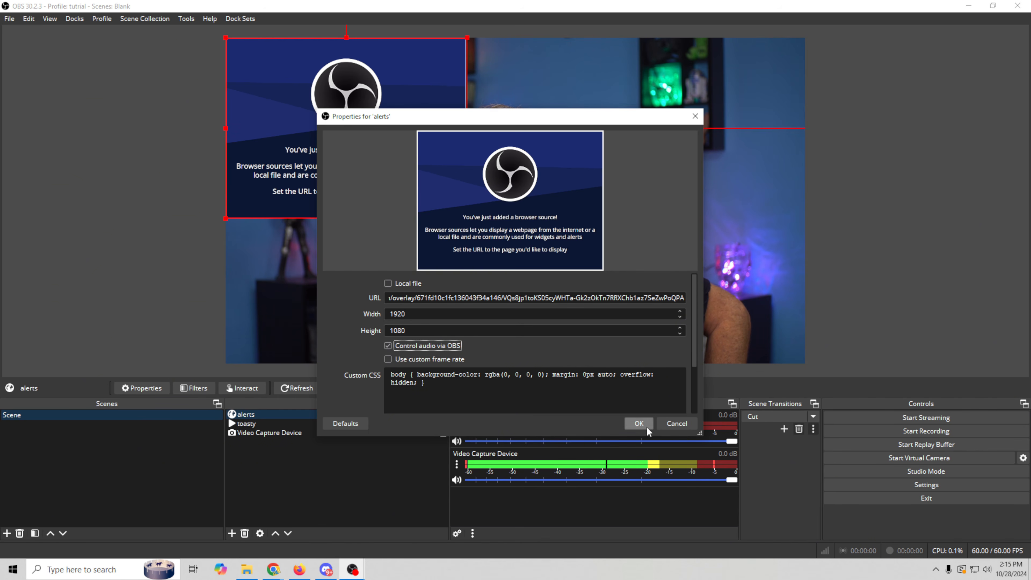
pyautogui.click(638, 425)
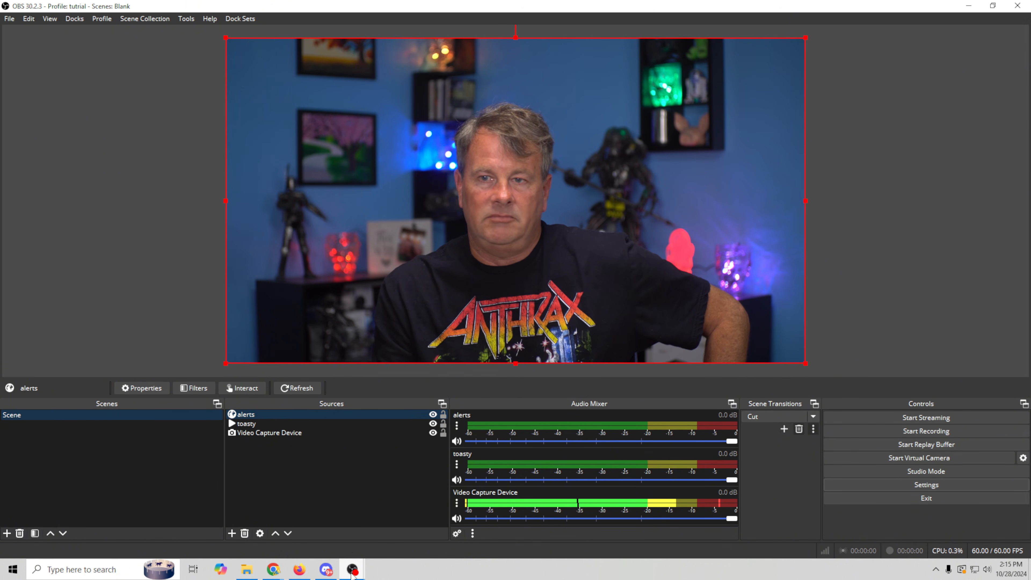
# In the StreamElements overlay editor, bring up the emulate test-event list.
pyautogui.moveTo(352, 572)
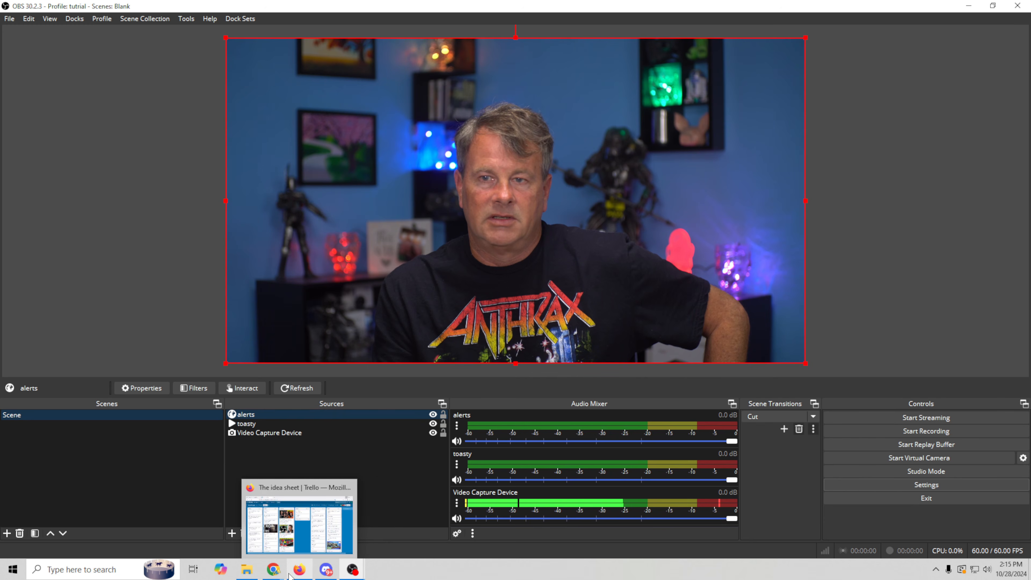
pyautogui.moveTo(270, 573)
pyautogui.click(403, 525)
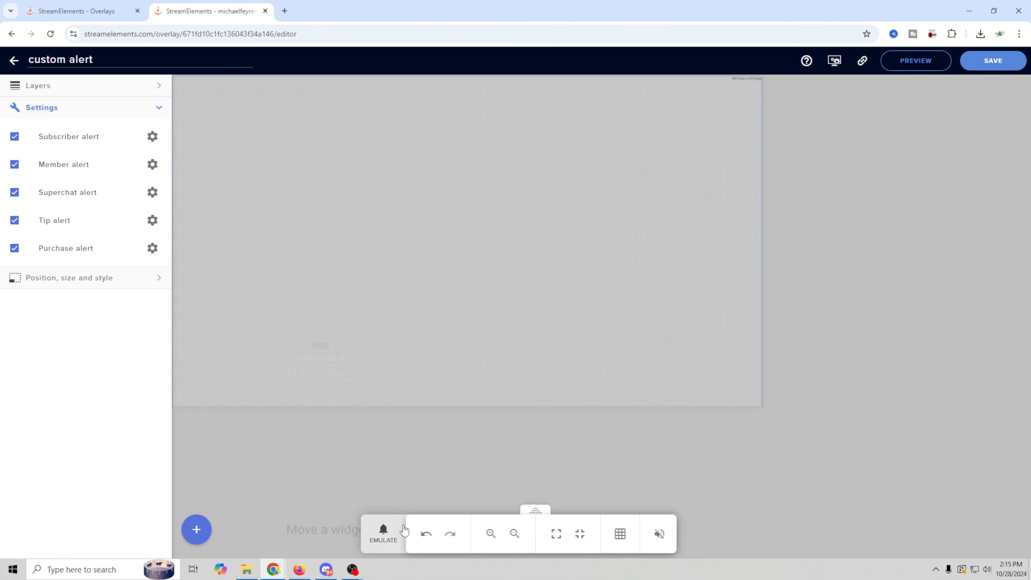
pyautogui.click(383, 533)
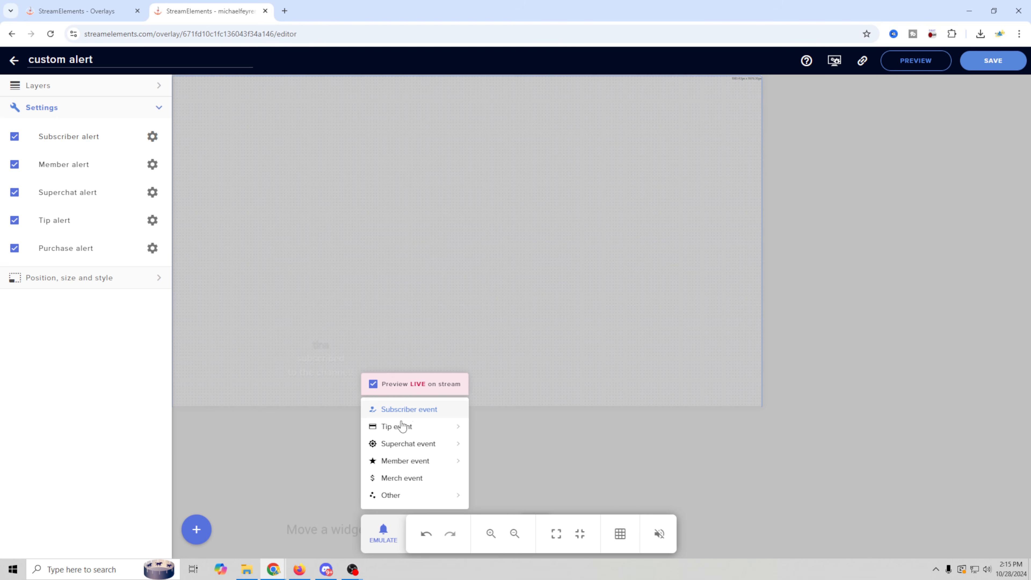
# Add a Chroma Key effect filter to the alerts source in OBS.
pyautogui.moveTo(352, 570)
pyautogui.click(383, 525)
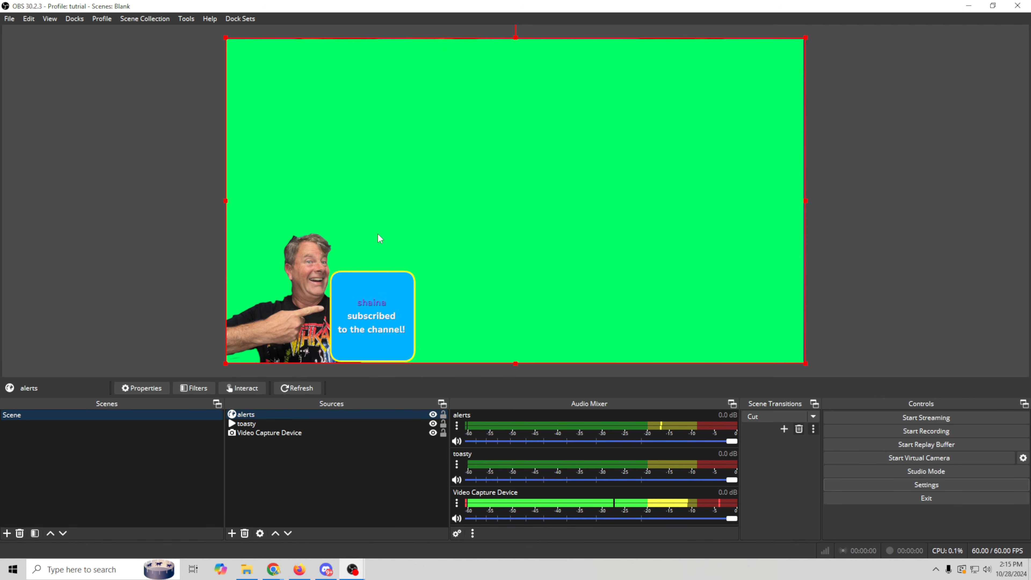
pyautogui.rightClick(312, 413)
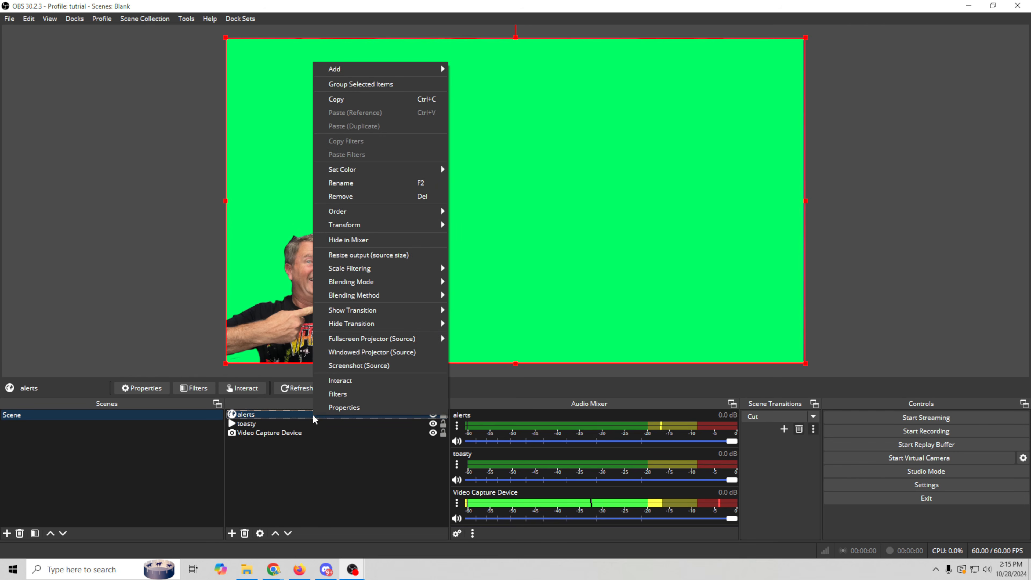
pyautogui.click(335, 392)
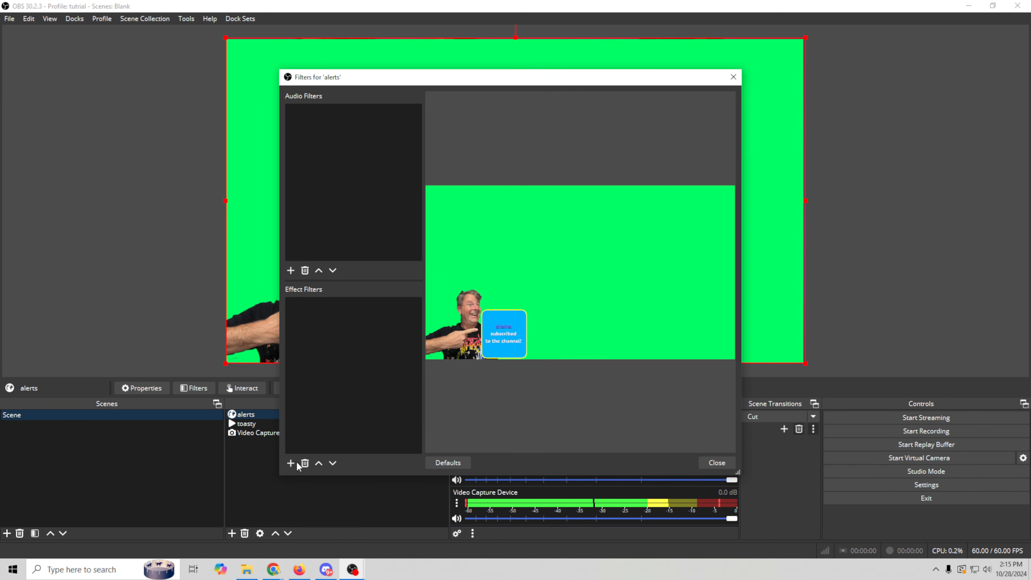
pyautogui.click(292, 463)
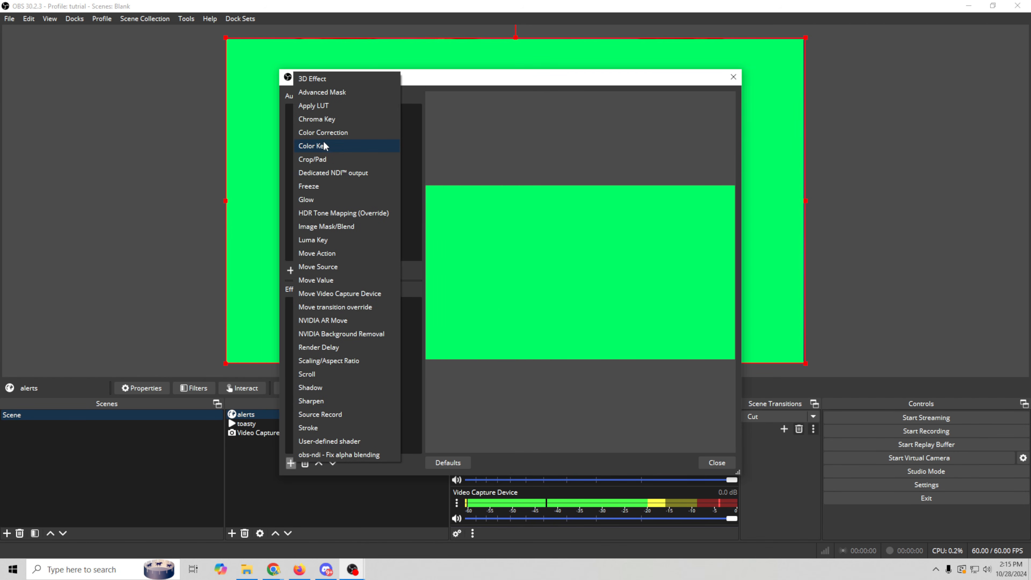
pyautogui.click(335, 119)
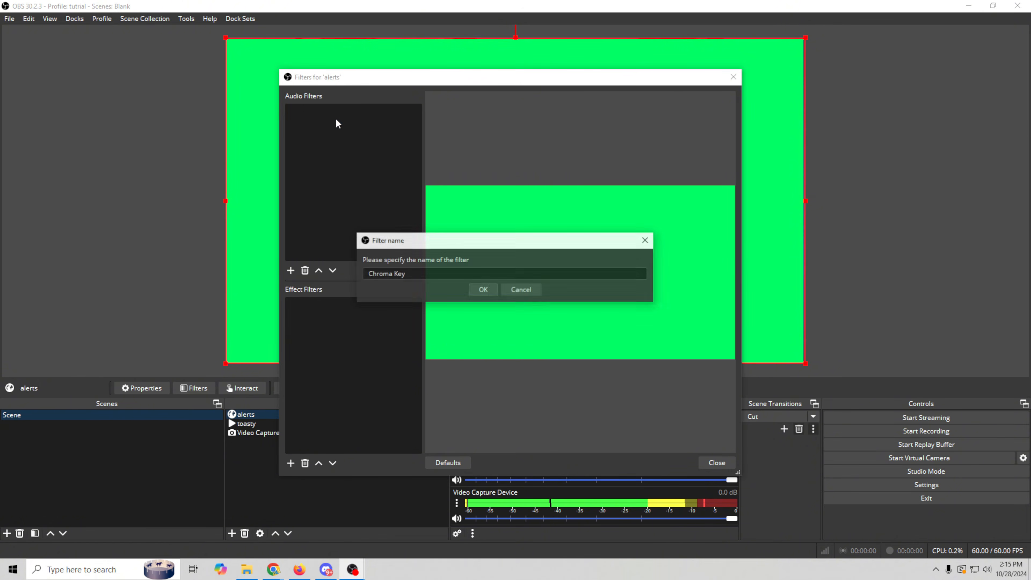
pyautogui.click(484, 290)
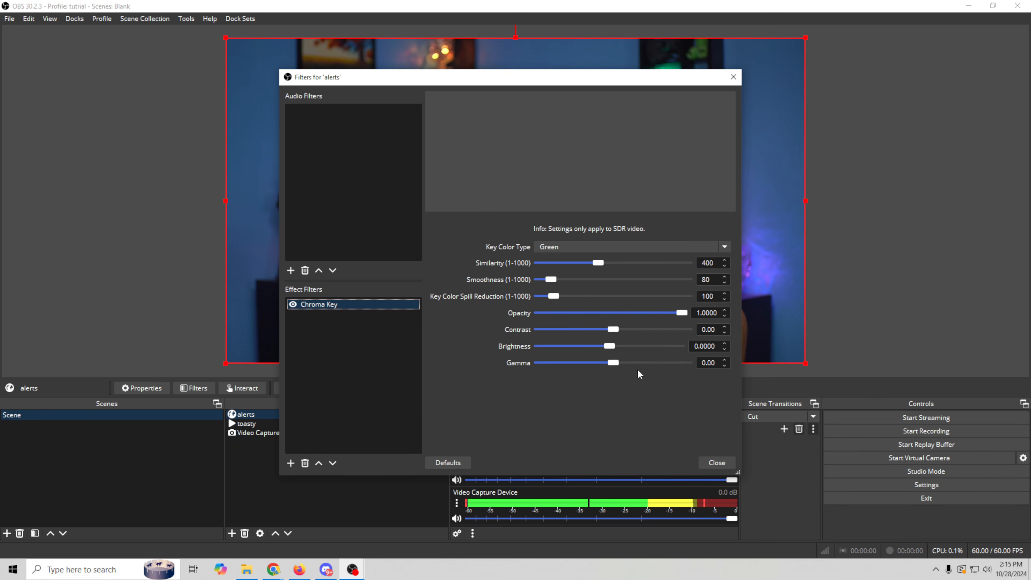
pyautogui.click(714, 463)
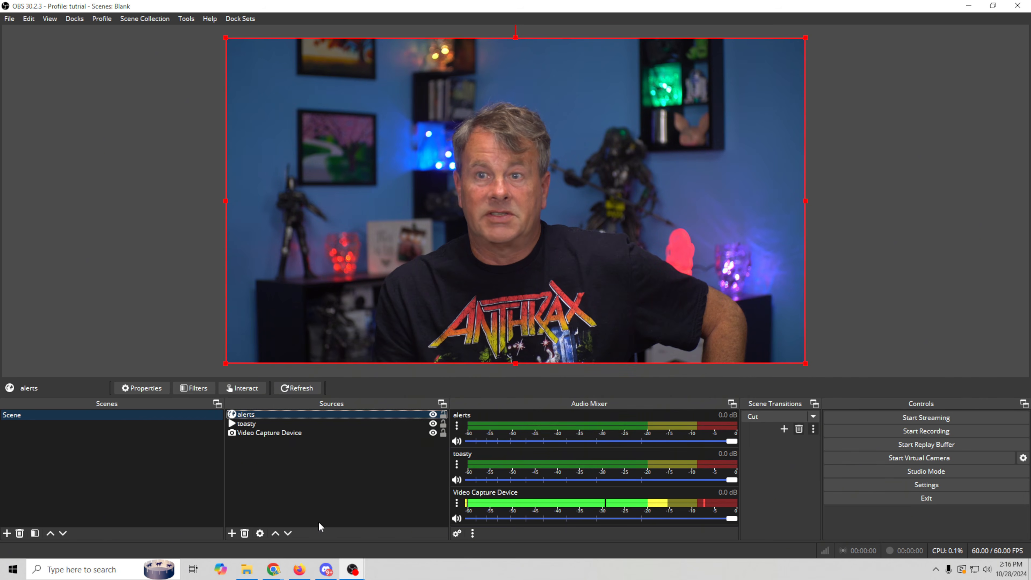
# Fire a test subscriber event from StreamElements and watch it play over the webcam in OBS.
pyautogui.moveTo(273, 569)
pyautogui.click(389, 524)
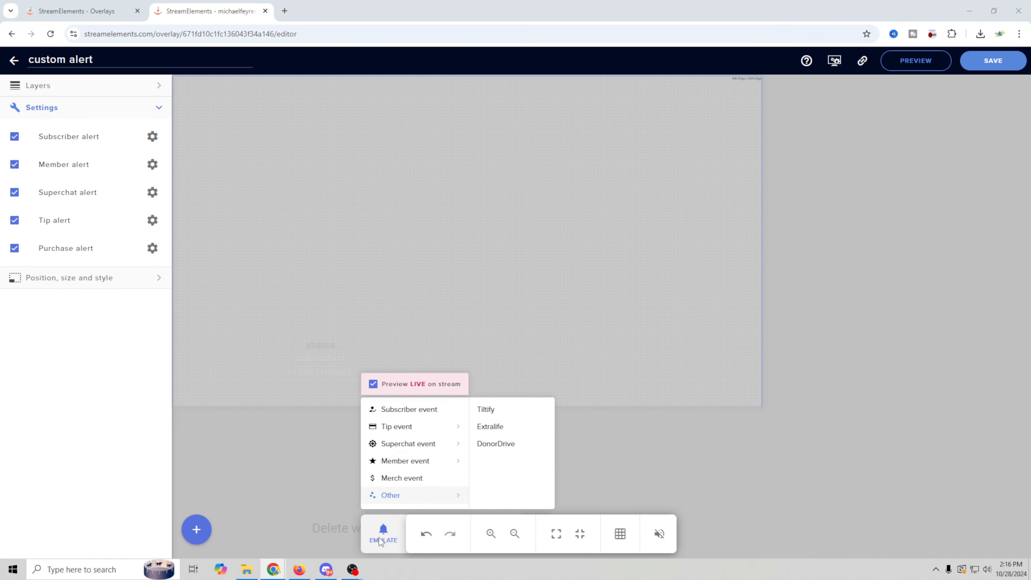
pyautogui.click(419, 412)
pyautogui.moveTo(352, 568)
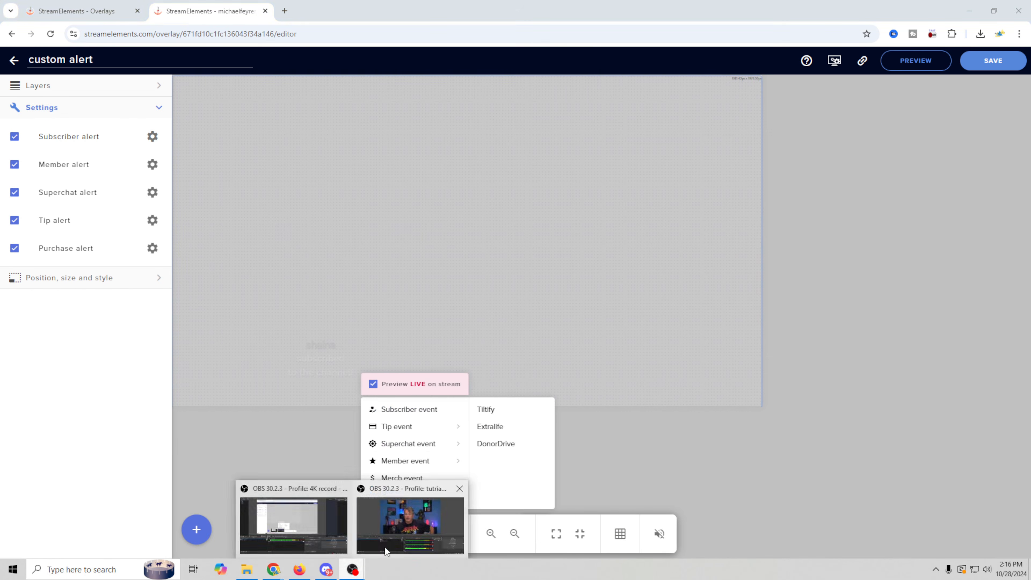
pyautogui.click(409, 527)
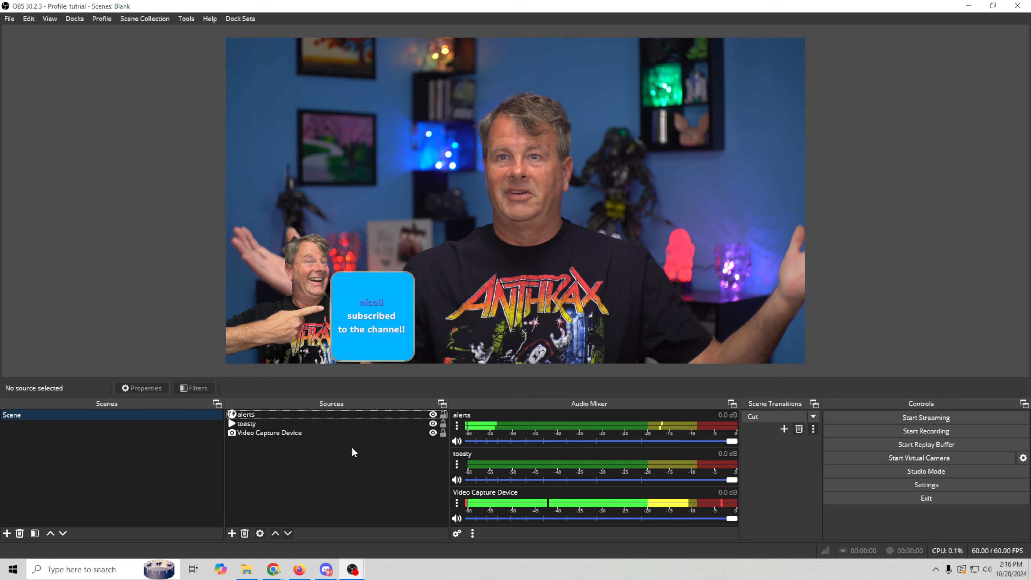